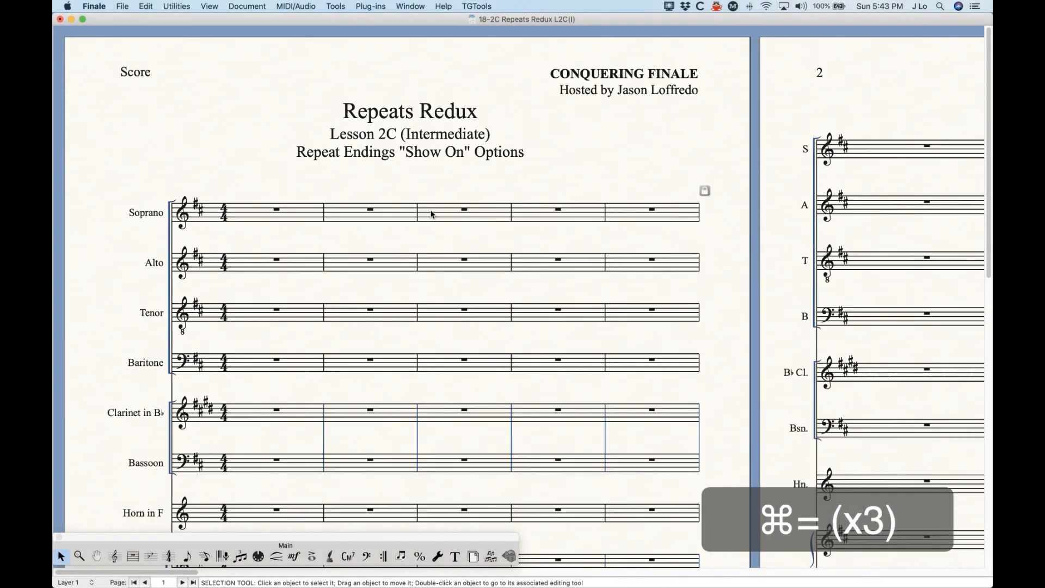
- With the Repeat tool active, select measure 4 of the Soprano staff
left_click(385, 558)
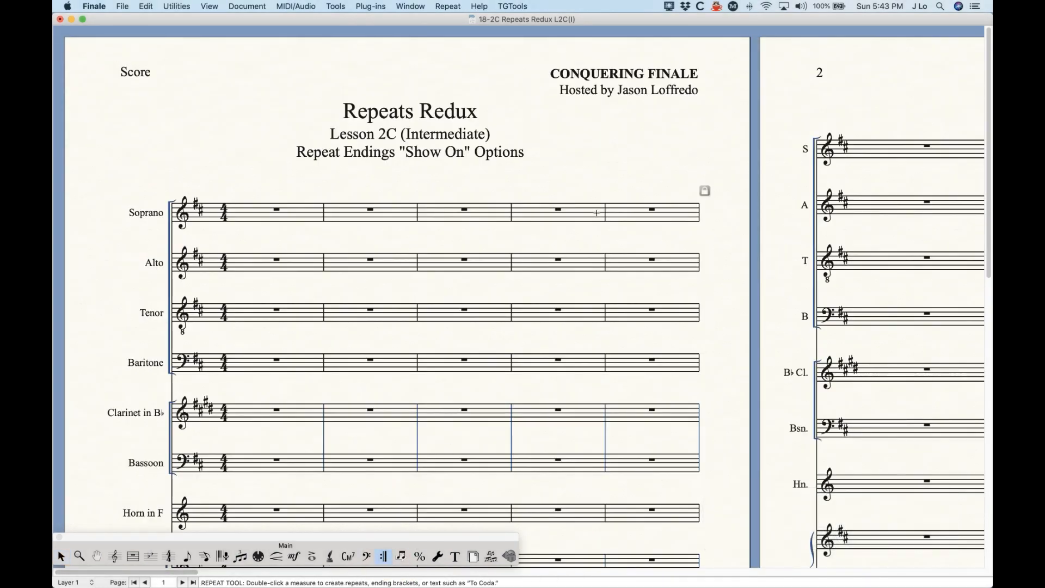
left_click(597, 213)
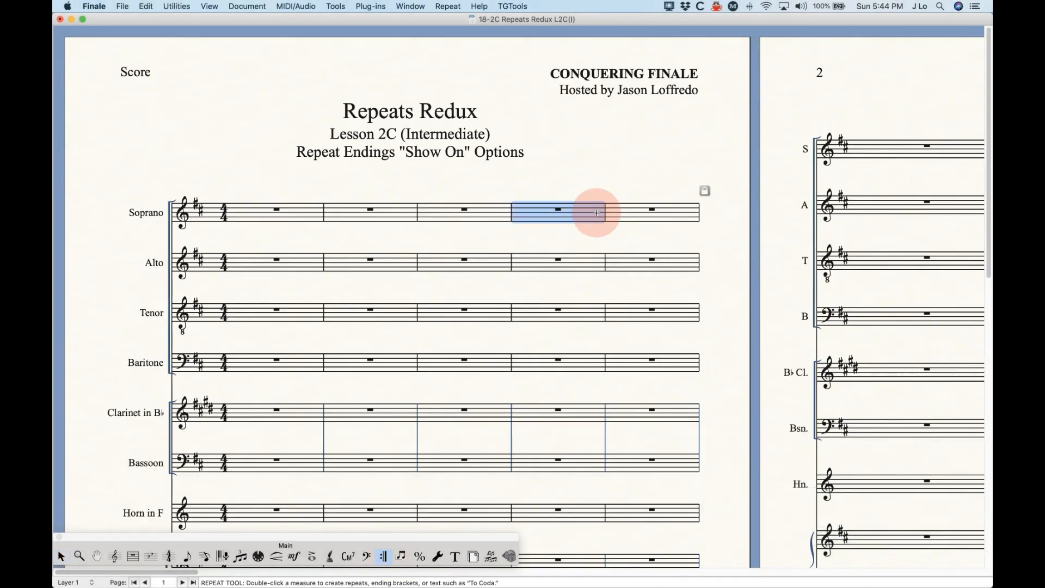
- Add Ending 1 with a backward repeat bar on measure 4, top staff only, and review the score
key("Return")
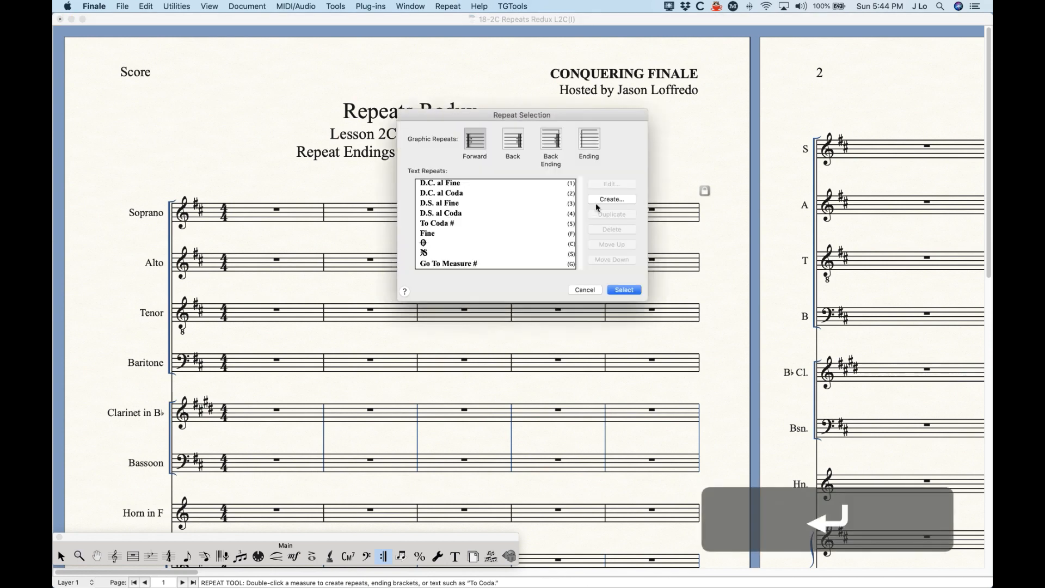
left_click(590, 142)
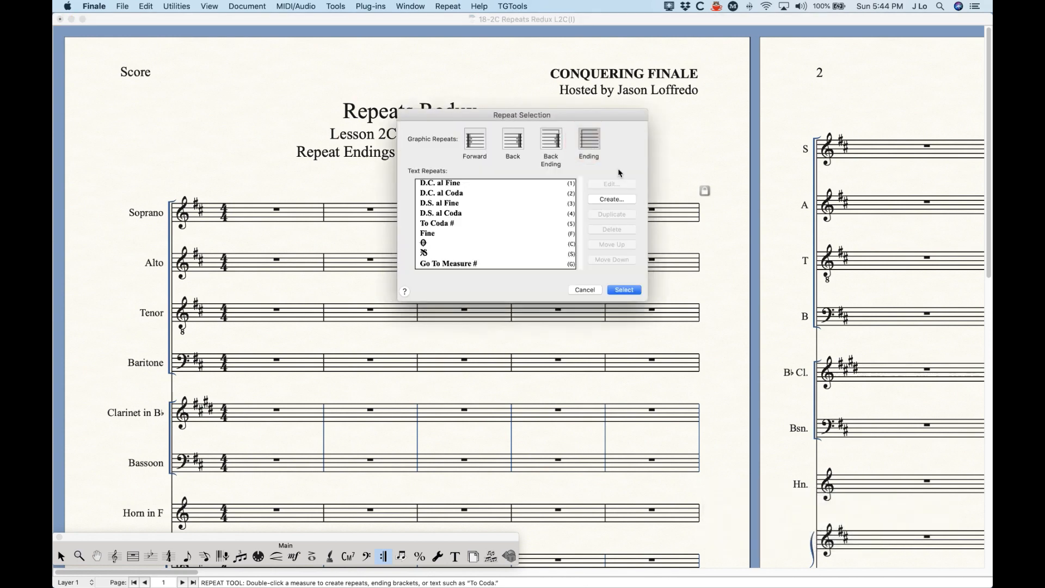
left_click(611, 290)
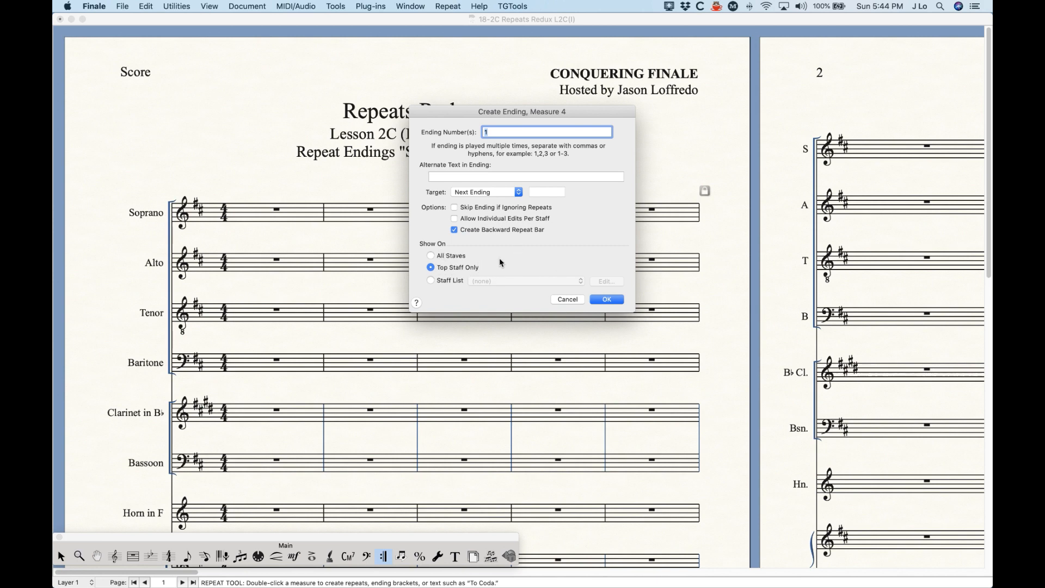
left_click(613, 299)
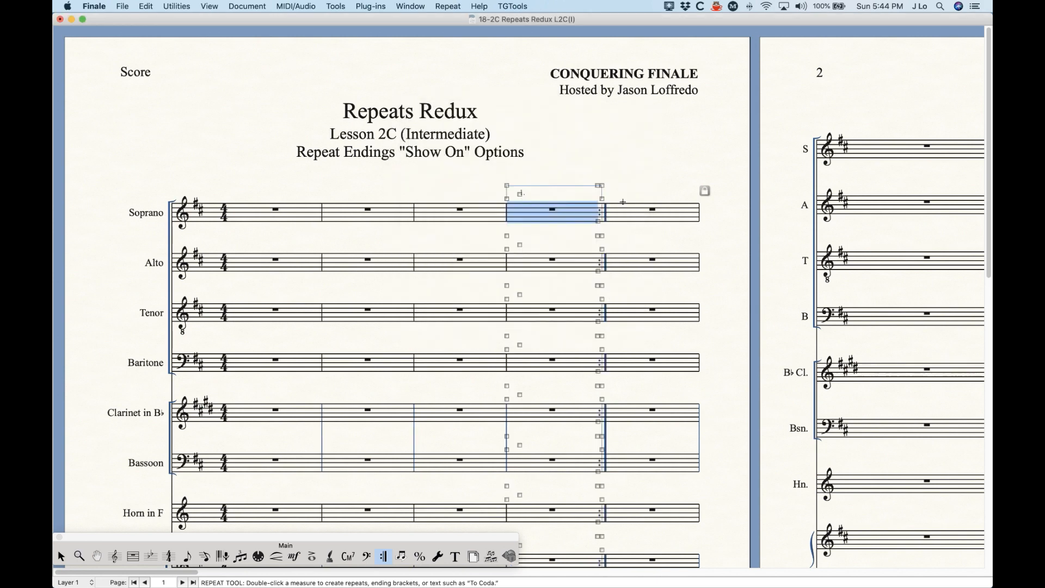
left_click(630, 171)
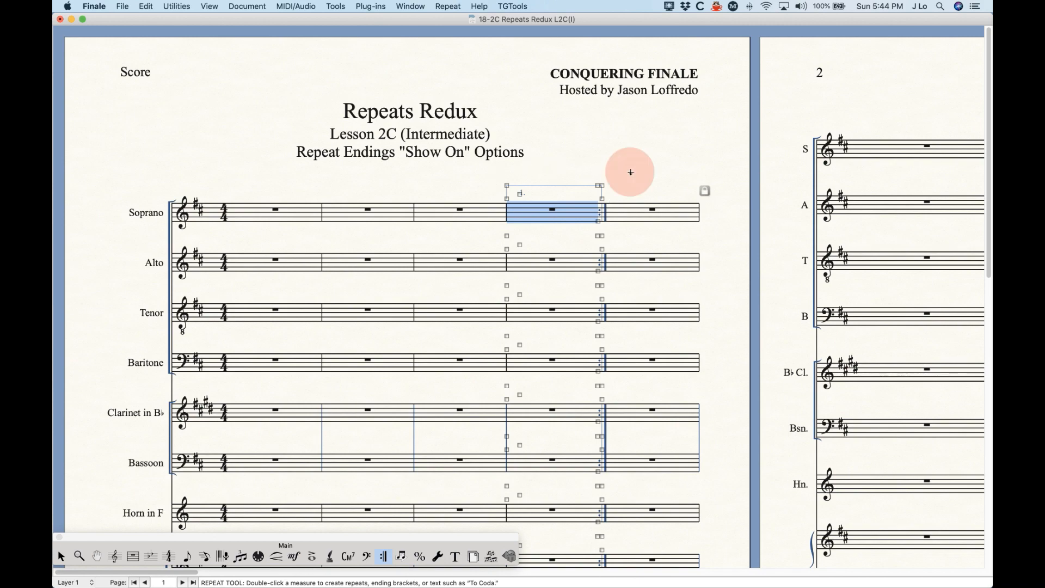
scroll(522, 288, "down", 5)
scroll(522, 290, "down", 3)
scroll(546, 313, "down", 2)
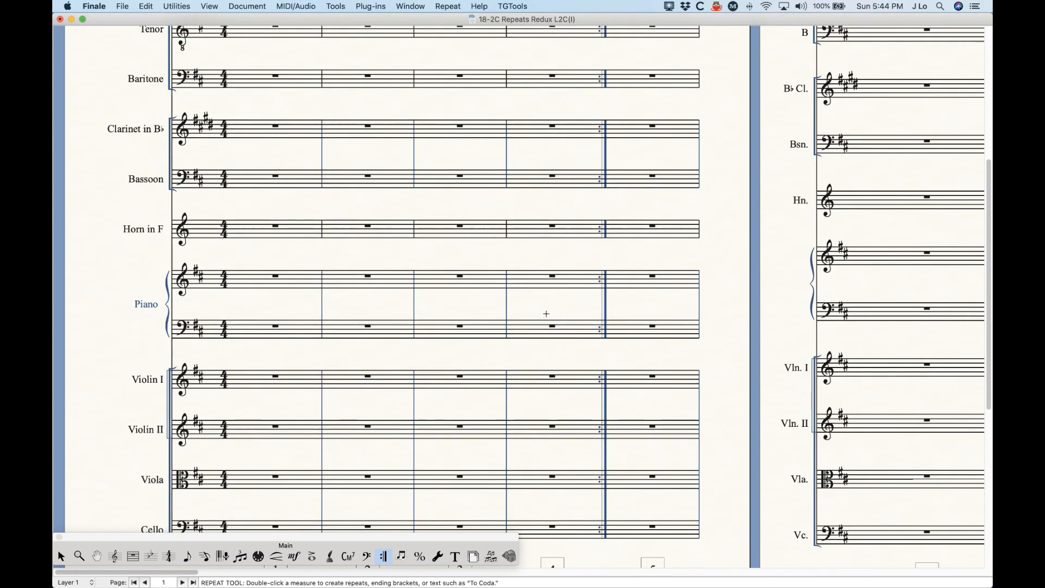
scroll(546, 313, "up", 10)
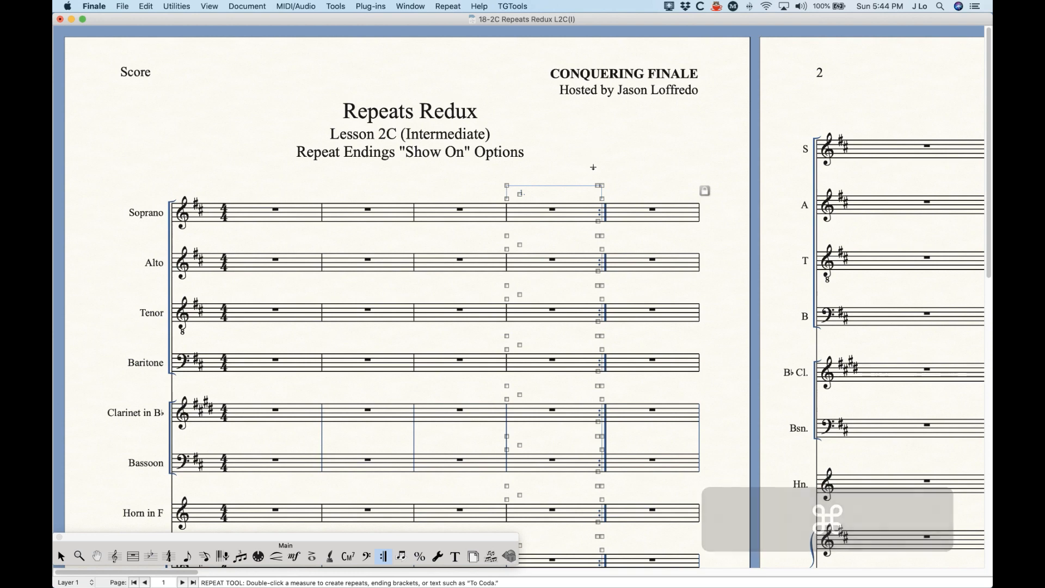
- Undo the ending and recreate the measure 4 first ending shown on All Staves
key("super+z")
key("Return")
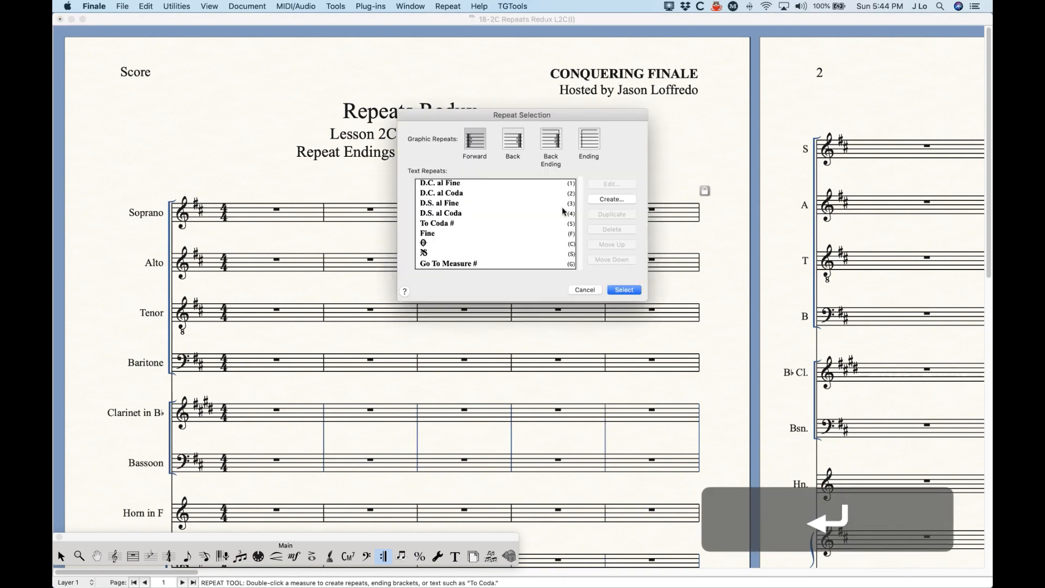
left_click(590, 139)
left_click(629, 290)
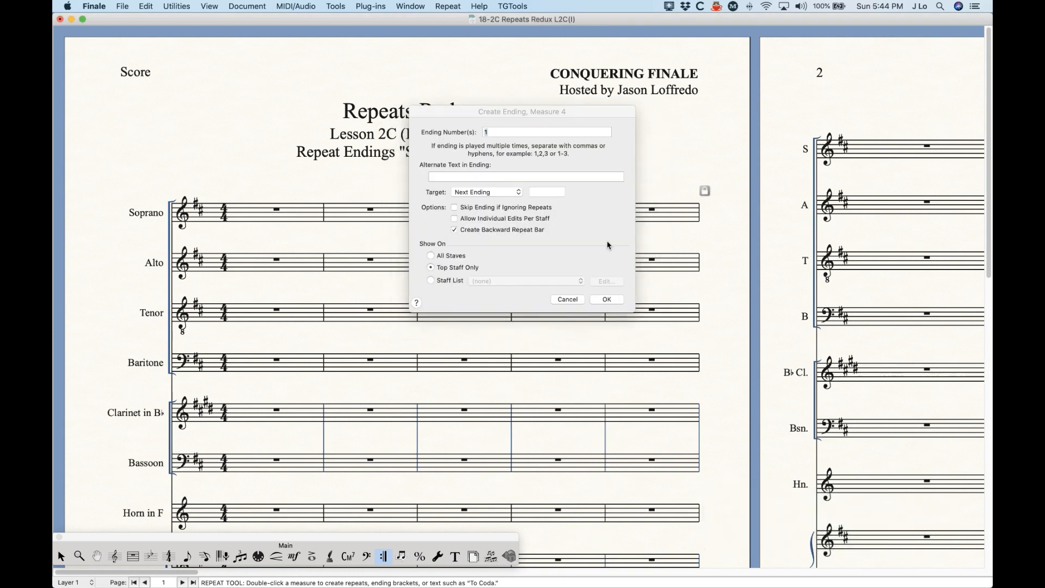
left_click(432, 256)
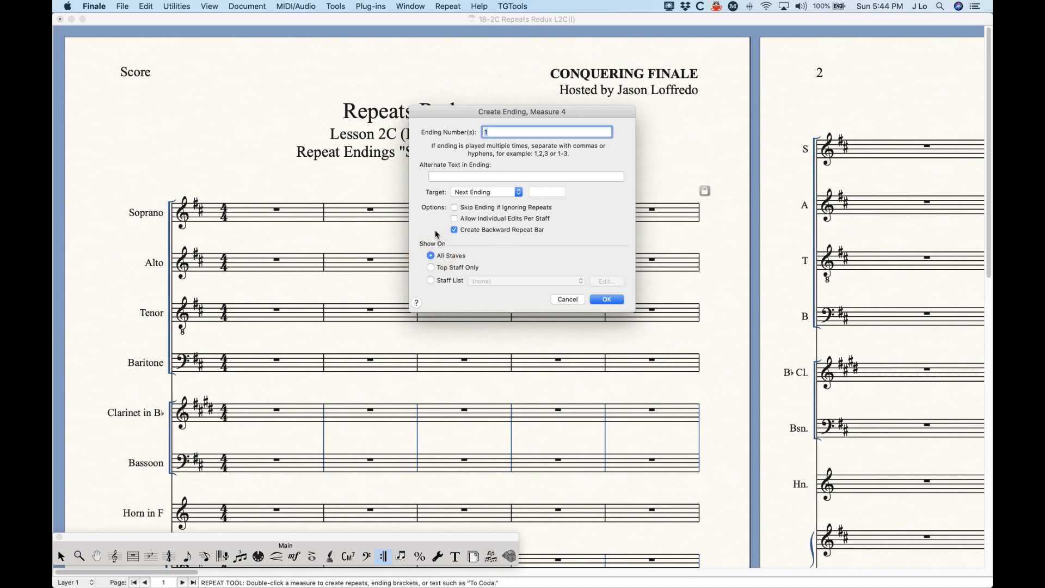
key("Return")
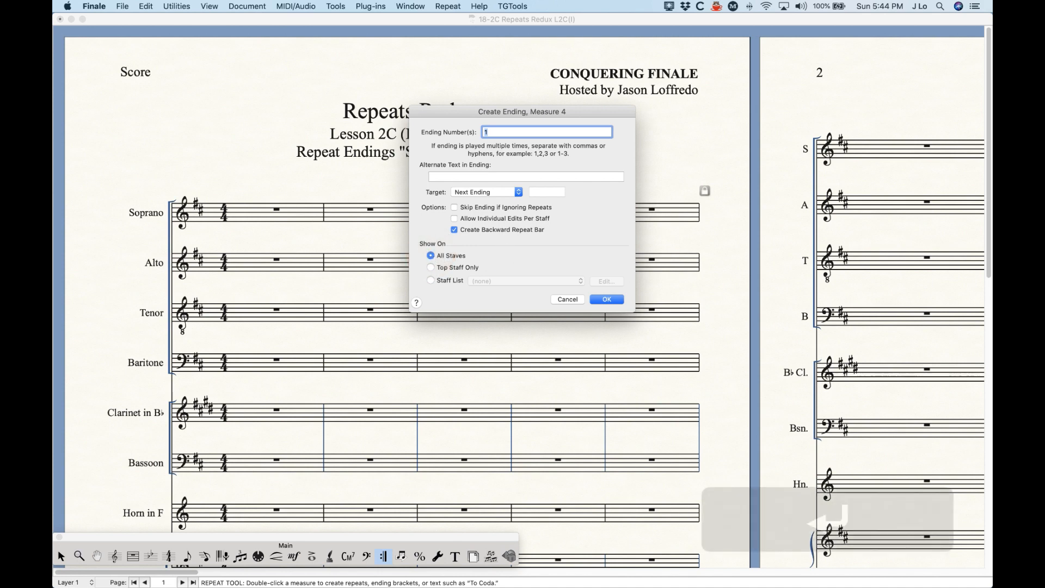
- Check the new 1. brackets through the score, selecting the Tenor and Soprano measure 4
key("Escape")
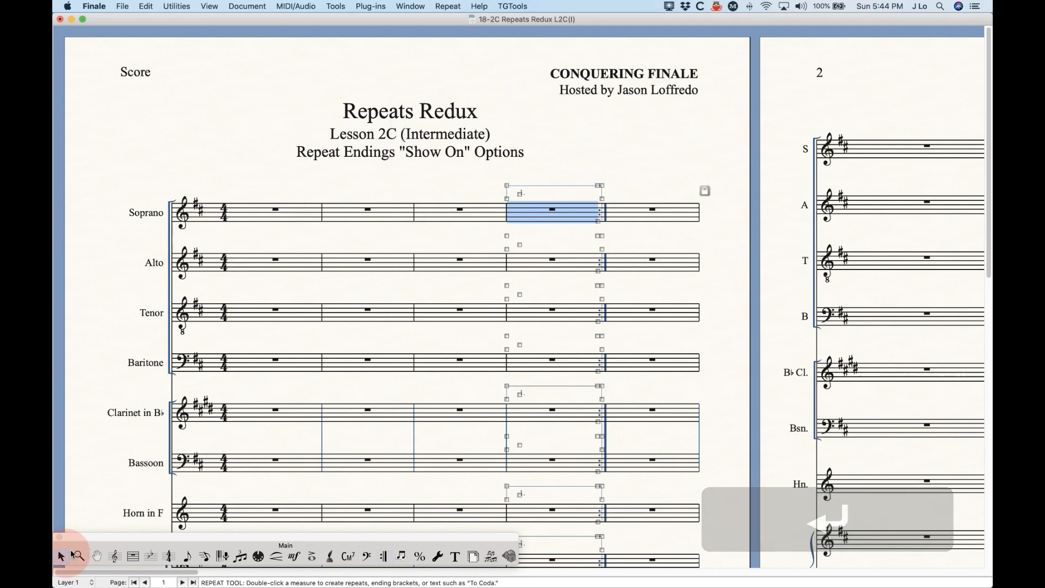
left_click(557, 319)
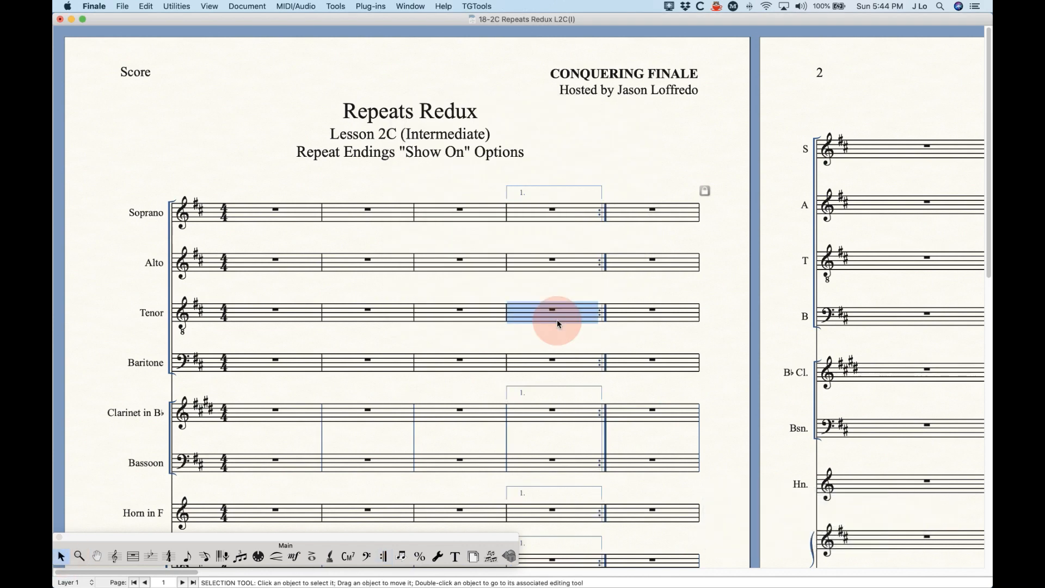
left_click(563, 289)
scroll(468, 379, "down", 5)
scroll(469, 383, "down", 10)
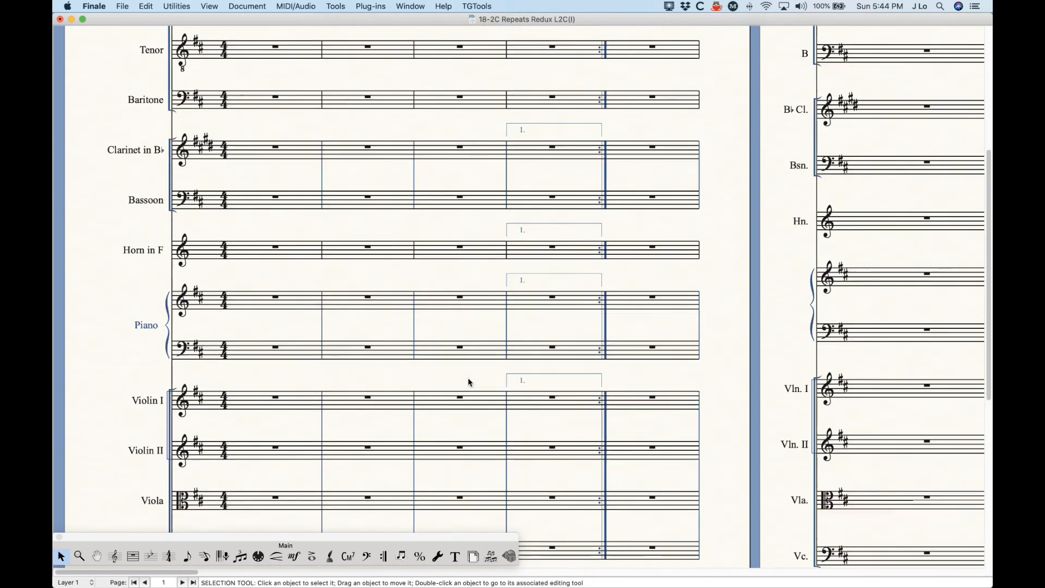
scroll(479, 389, "up", 15)
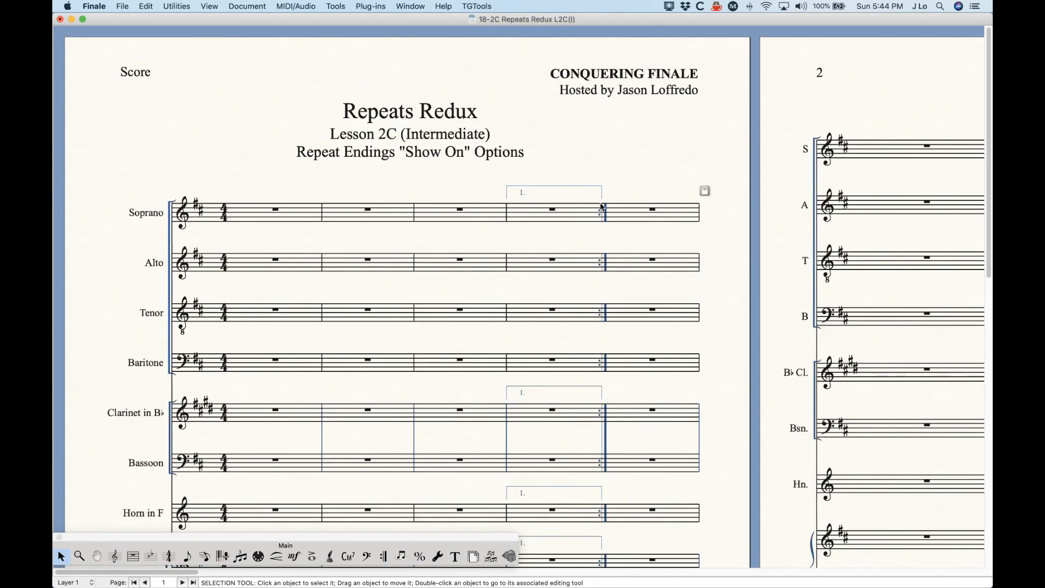
left_click(536, 212)
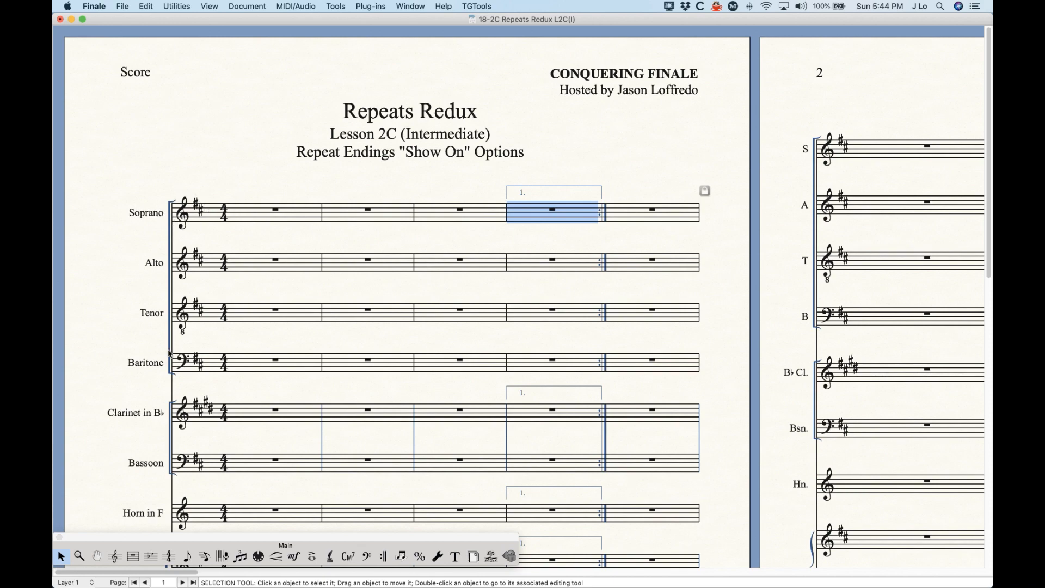
scroll(281, 335, "down", 5)
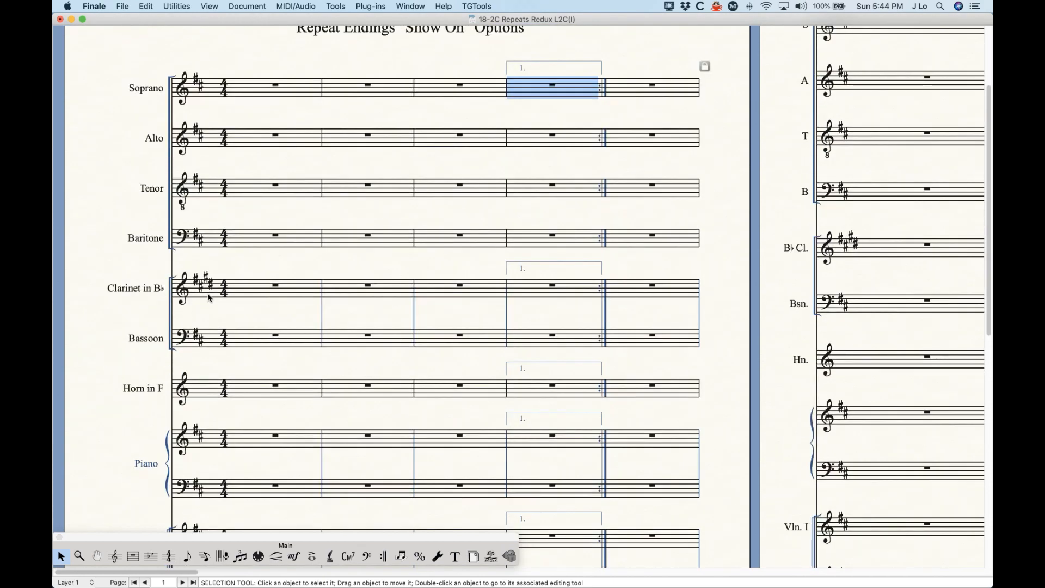
scroll(330, 310, "down", 5)
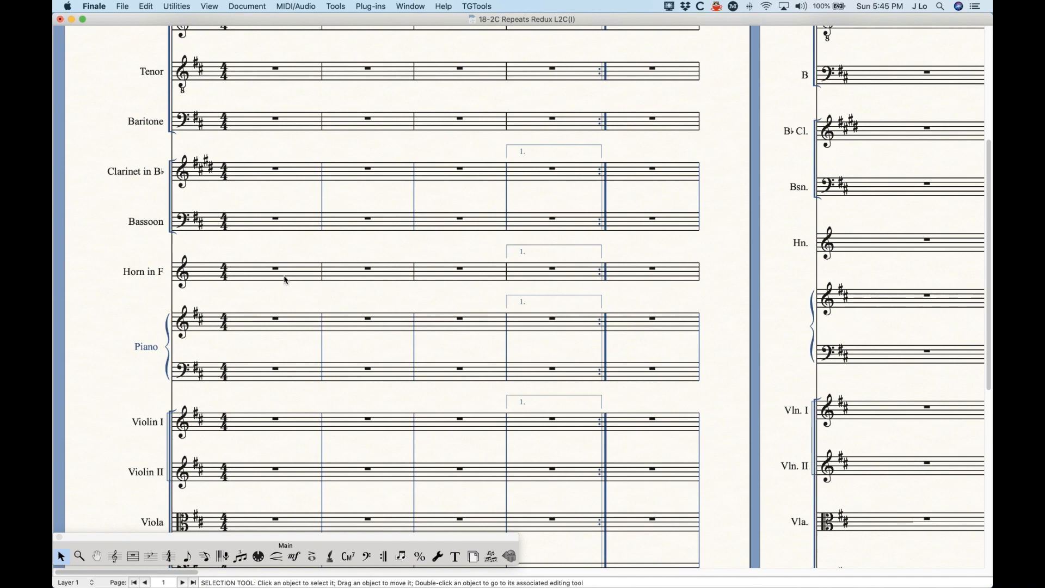
scroll(332, 353, "down", 6)
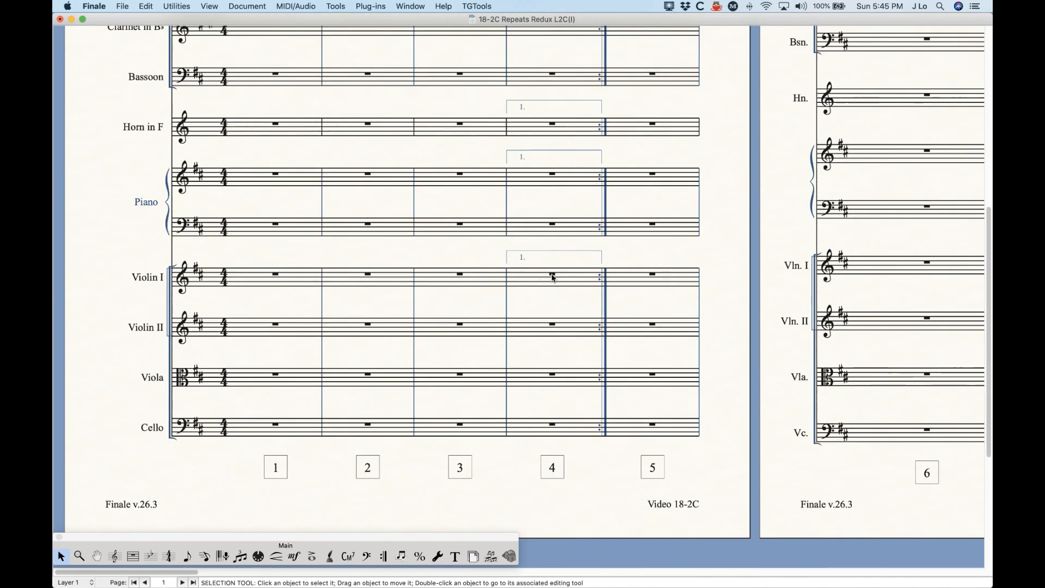
scroll(343, 425, "up", 15)
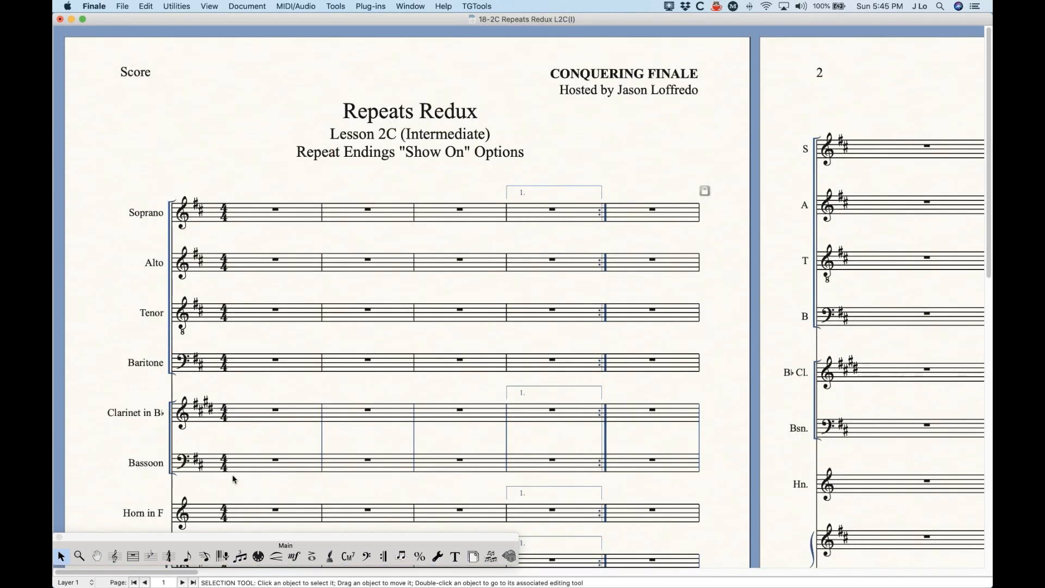
left_click(114, 555)
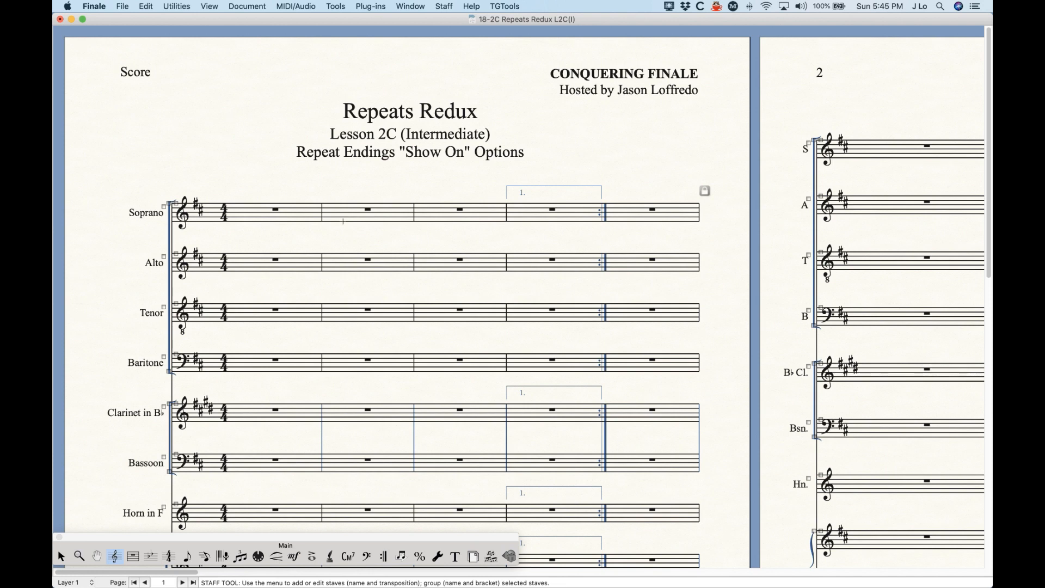
double_click(262, 221)
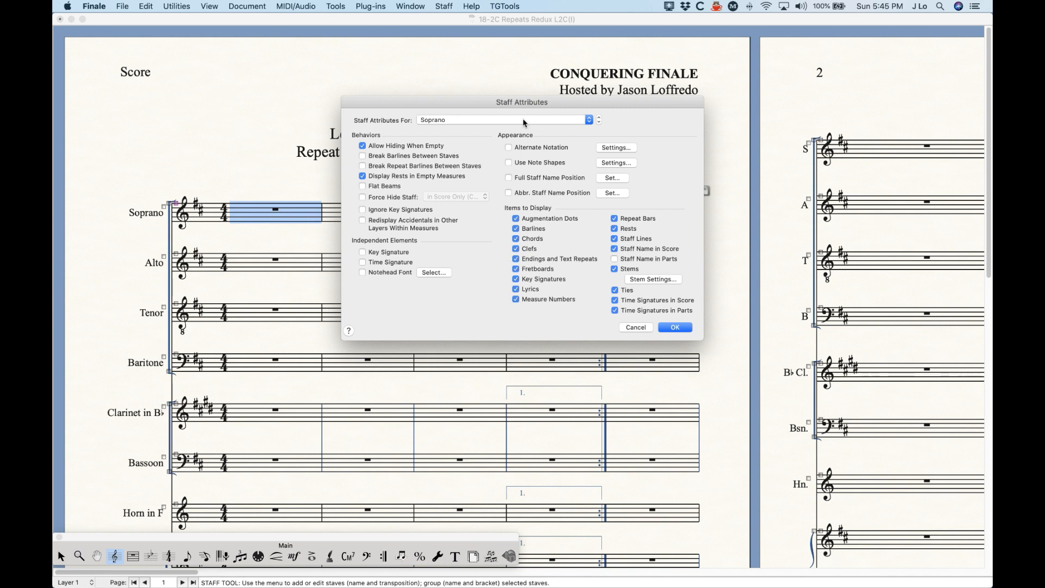
left_click(477, 121)
left_click(468, 129)
left_click_drag(473, 103, 445, 140)
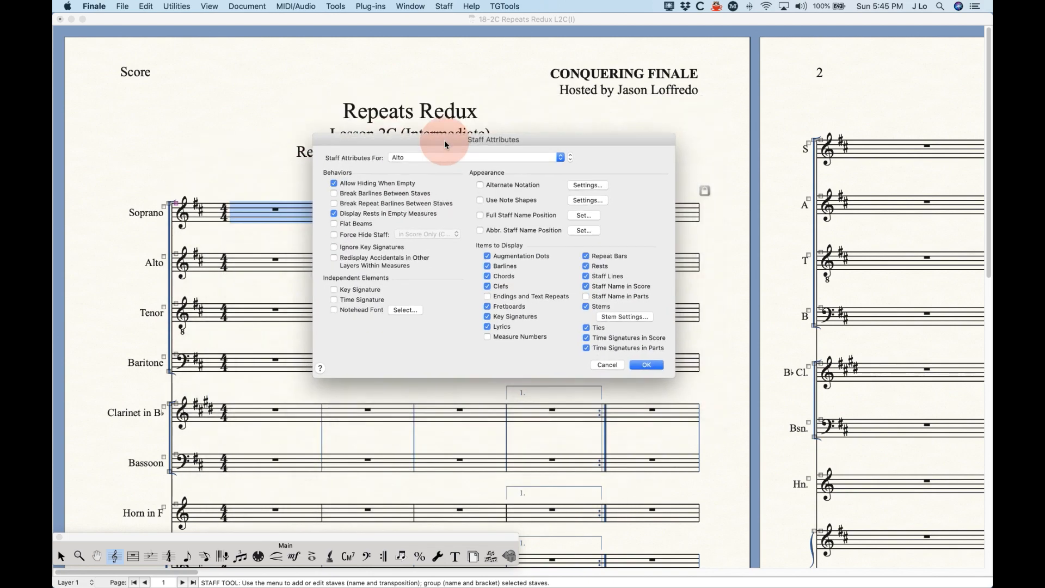
left_click(518, 299)
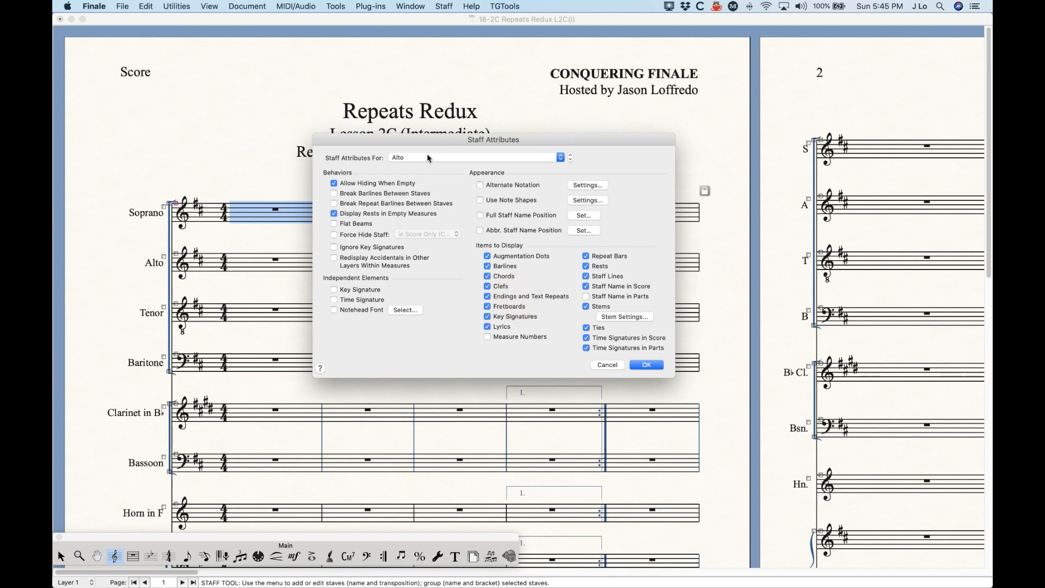
left_click(646, 364)
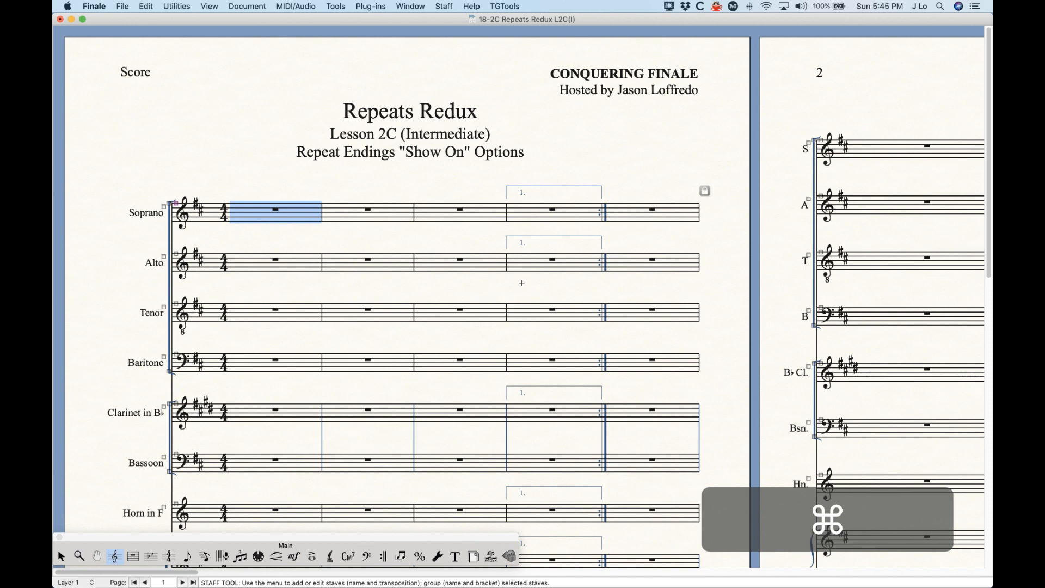
key("super+z")
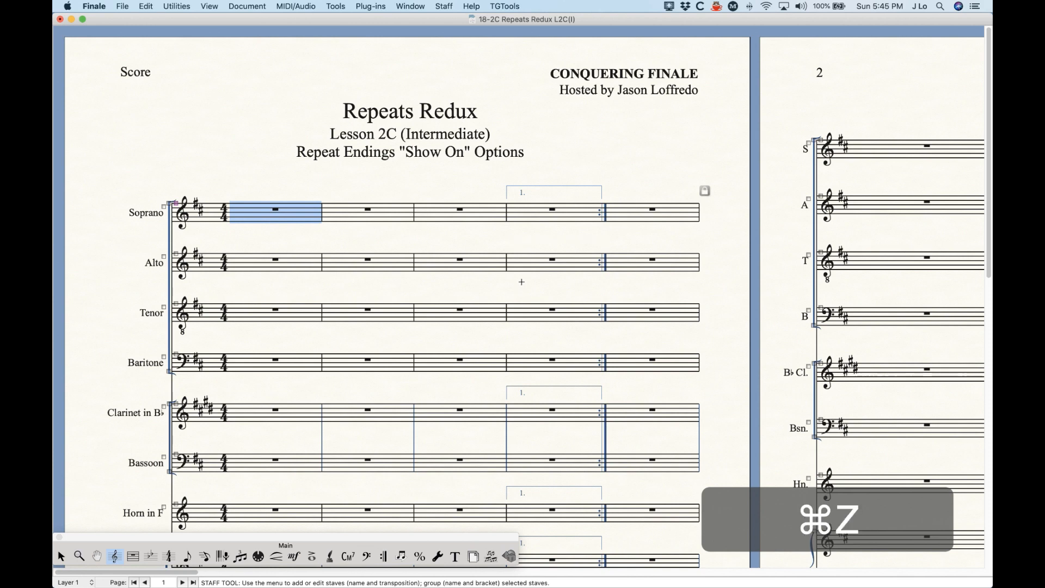
double_click(275, 261)
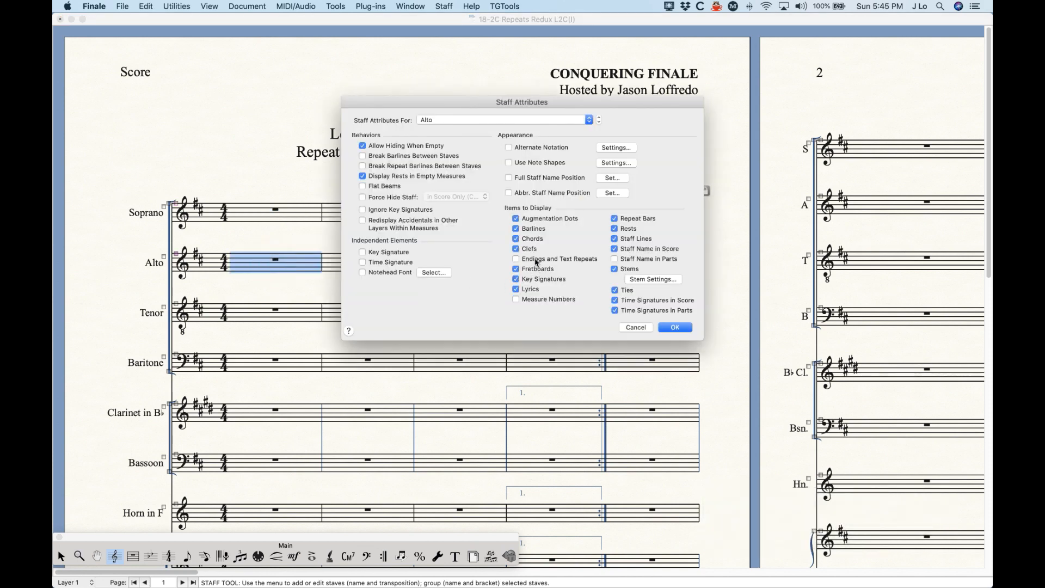
left_click(675, 327)
left_click(567, 218)
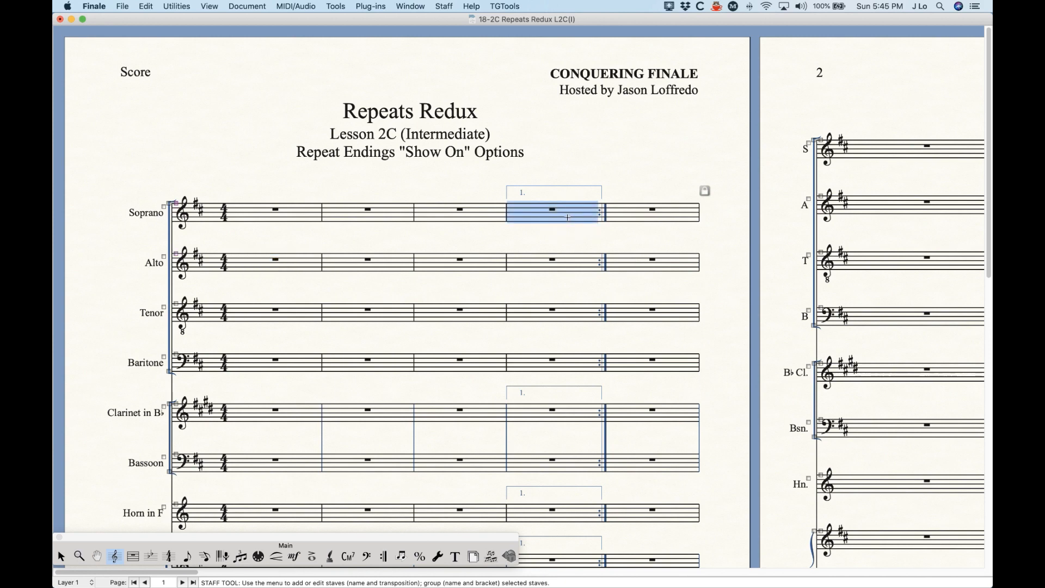
right_click(567, 218)
- Delete the existing measure 4 ending and backward repeat bar
left_click(548, 179)
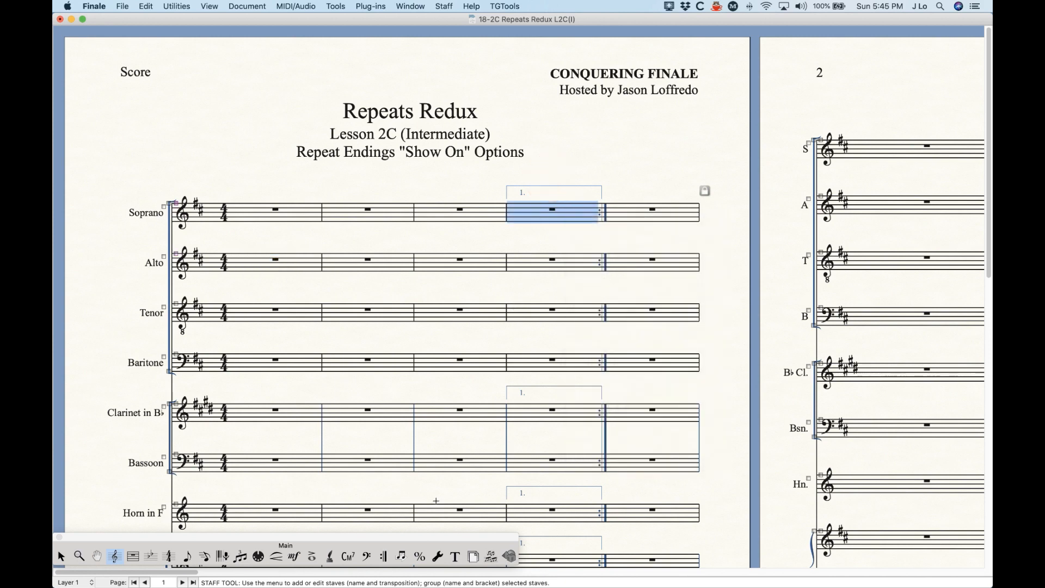
left_click(384, 556)
right_click(580, 212)
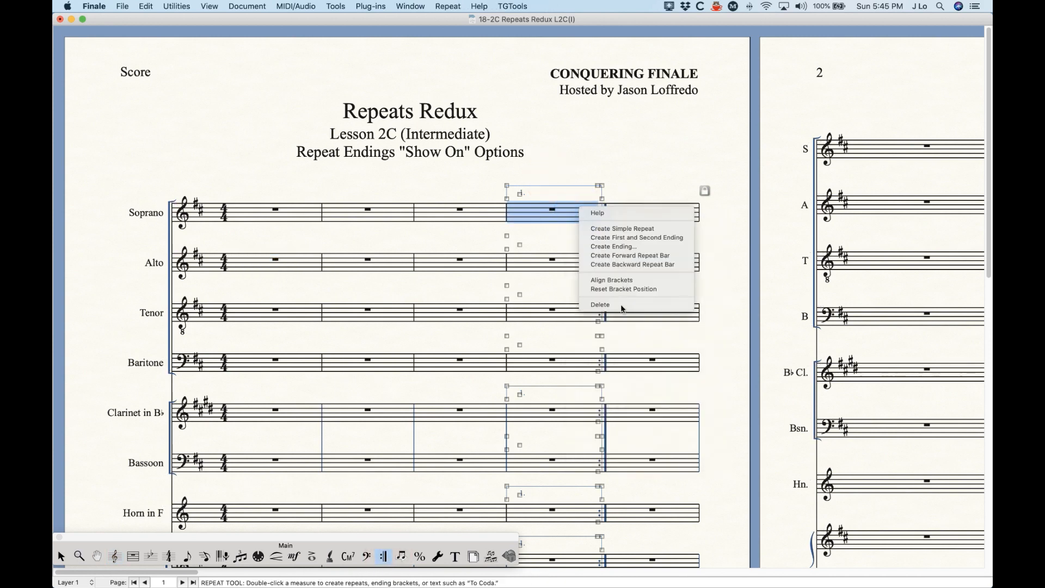
left_click(619, 305)
- Start a new measure 4 ending and set Show On to Staff List 1
key("Return")
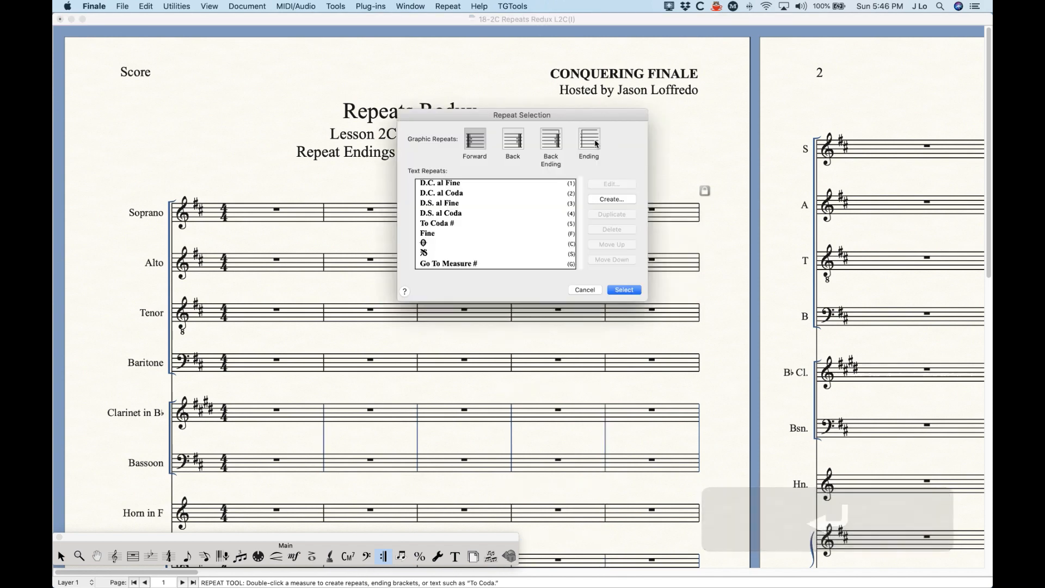
left_click(596, 144)
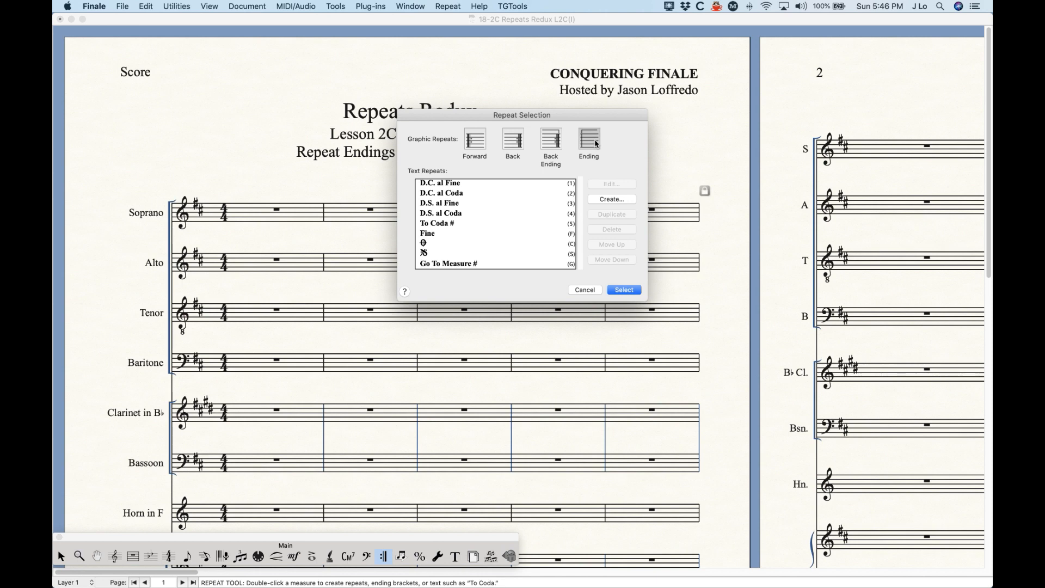
left_click(621, 291)
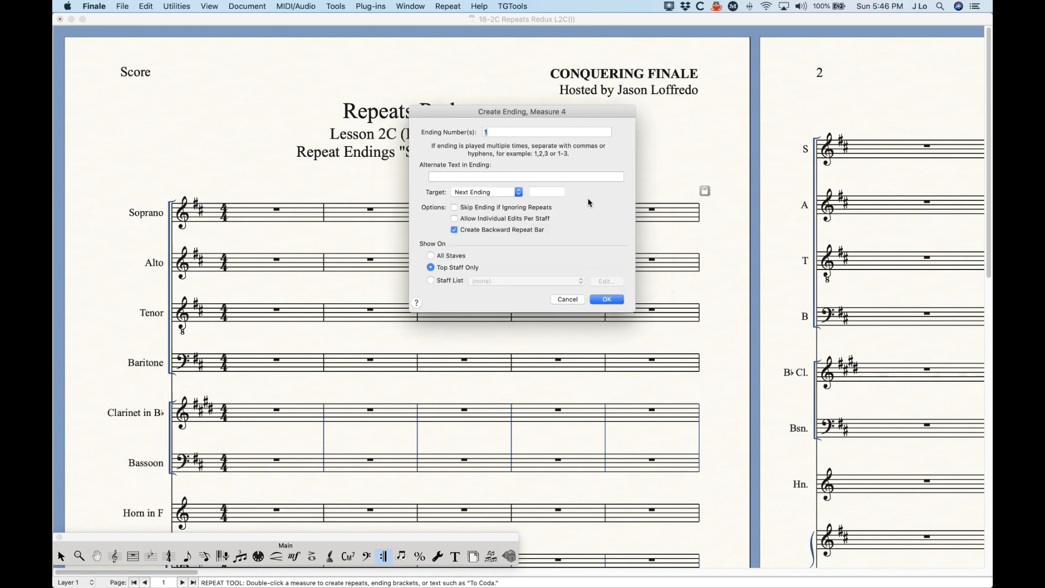
left_click(431, 280)
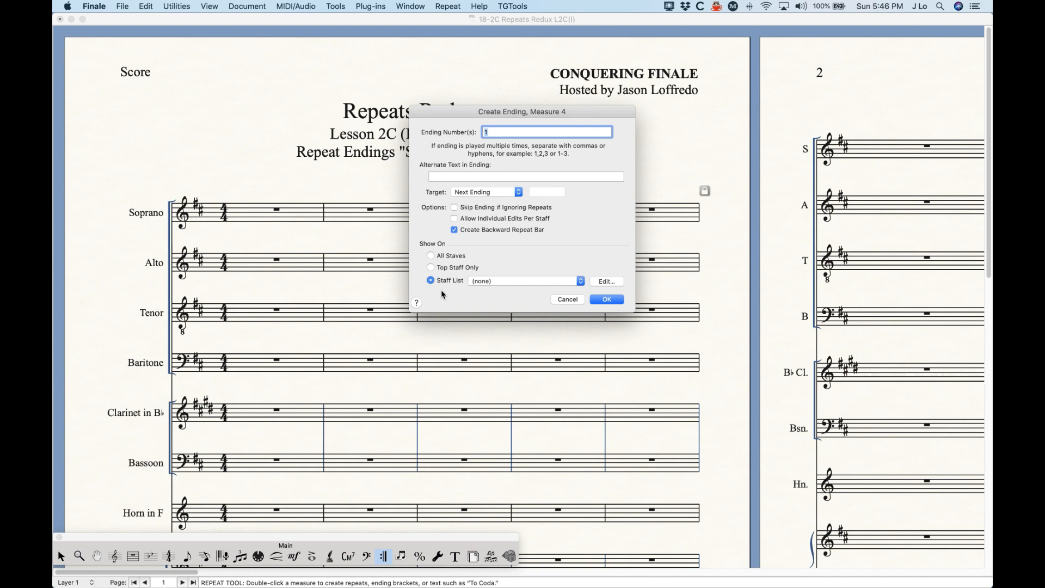
left_click(486, 281)
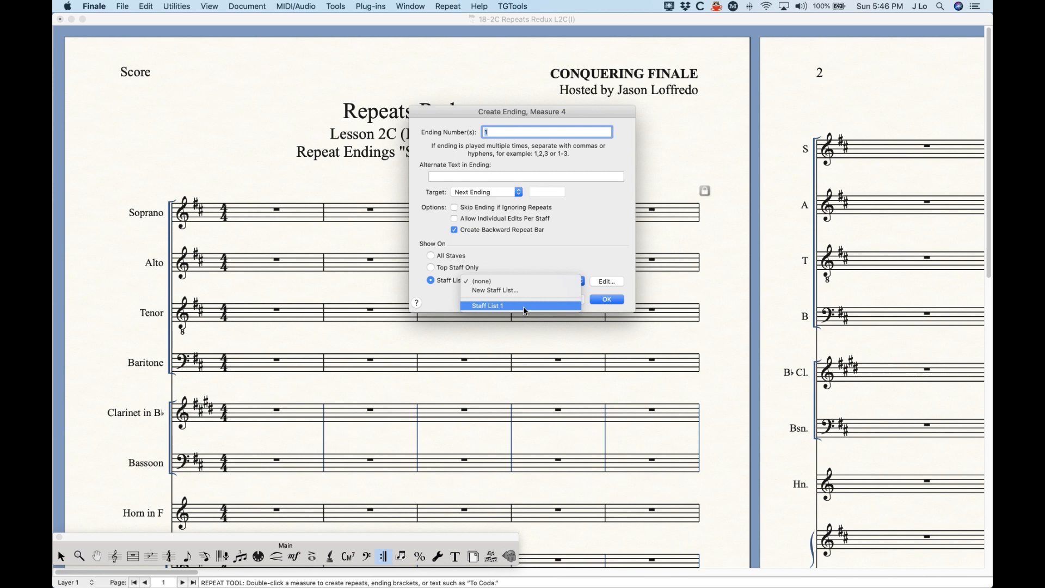
left_click(507, 281)
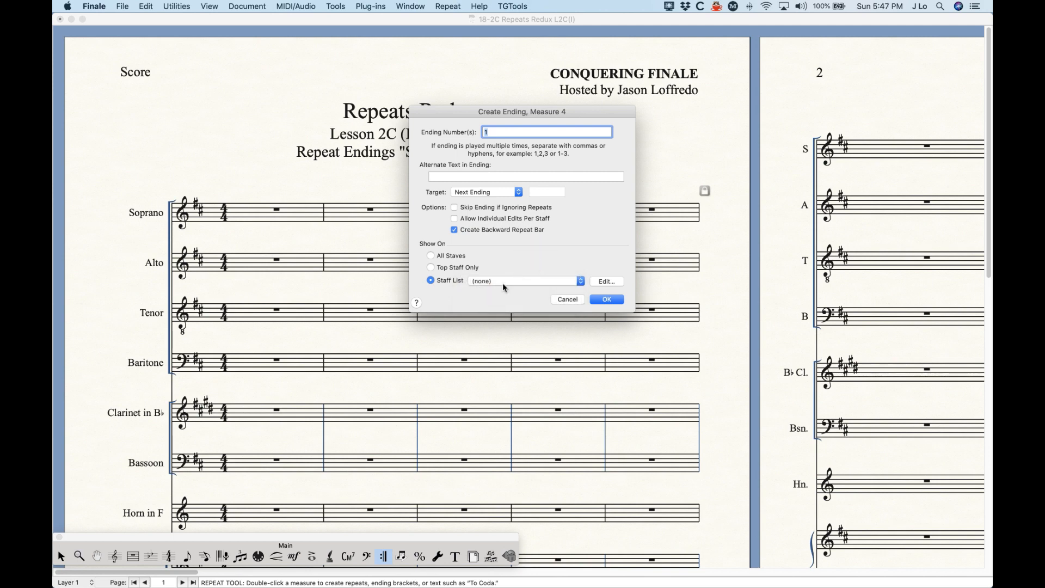
left_click(502, 282)
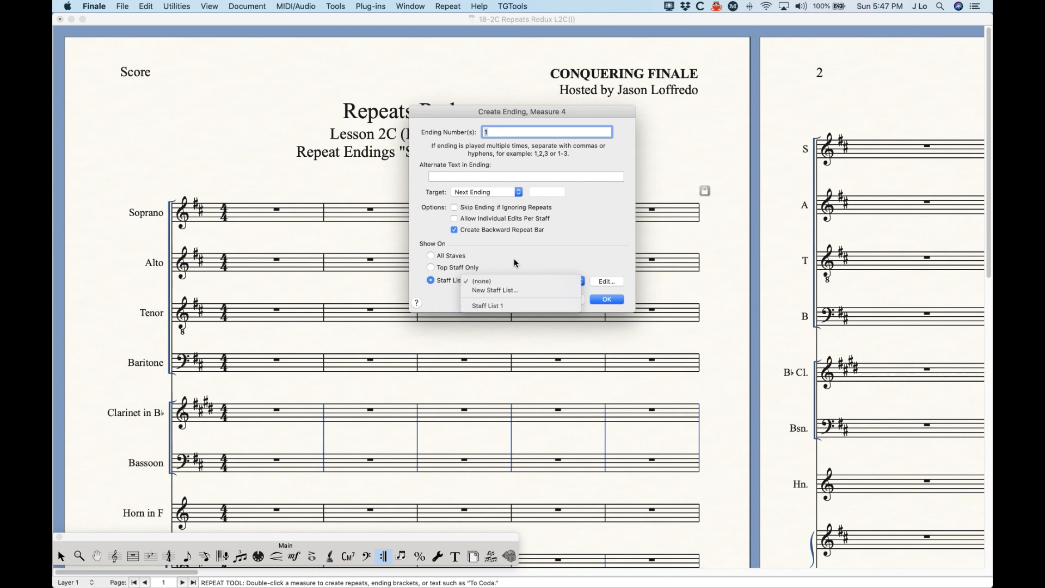
left_click(514, 262)
left_click(517, 282)
left_click(517, 248)
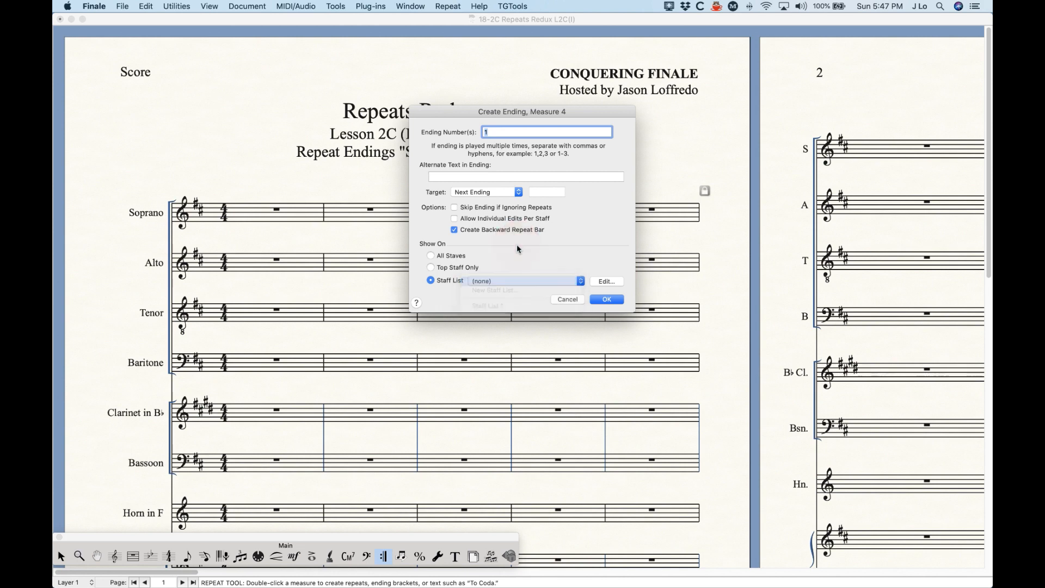
left_click(518, 280)
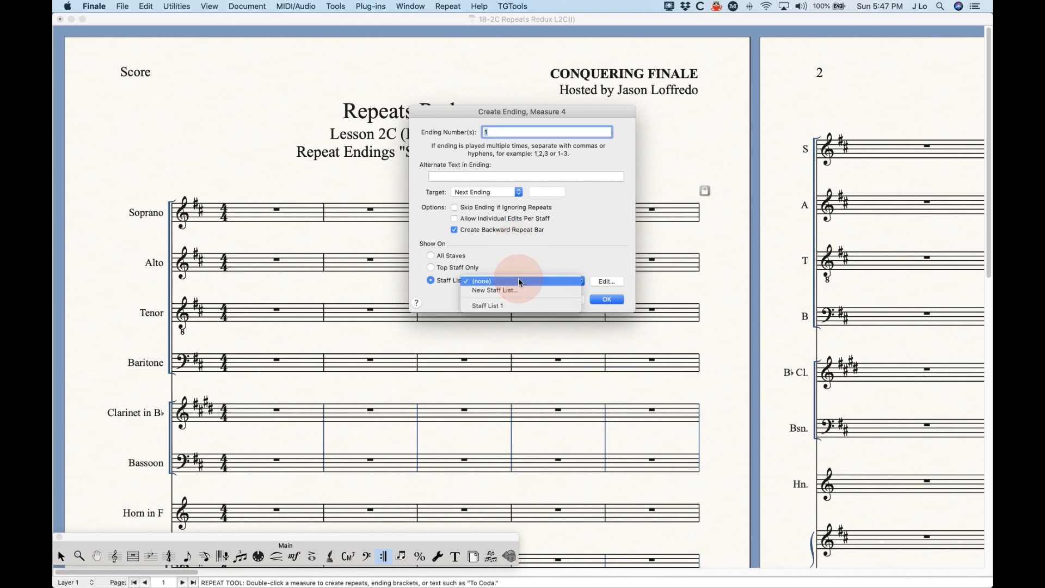
left_click(512, 306)
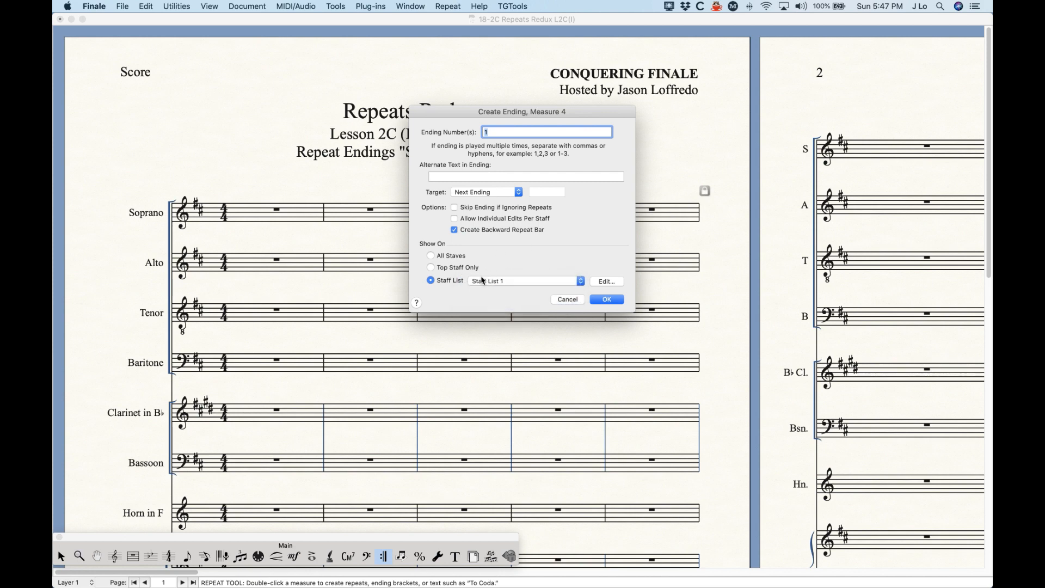
- Edit Staff List 1, marking Soprano, Alto, Tenor, Clarinet in Bb and Horn in F for score or parts
left_click(606, 281)
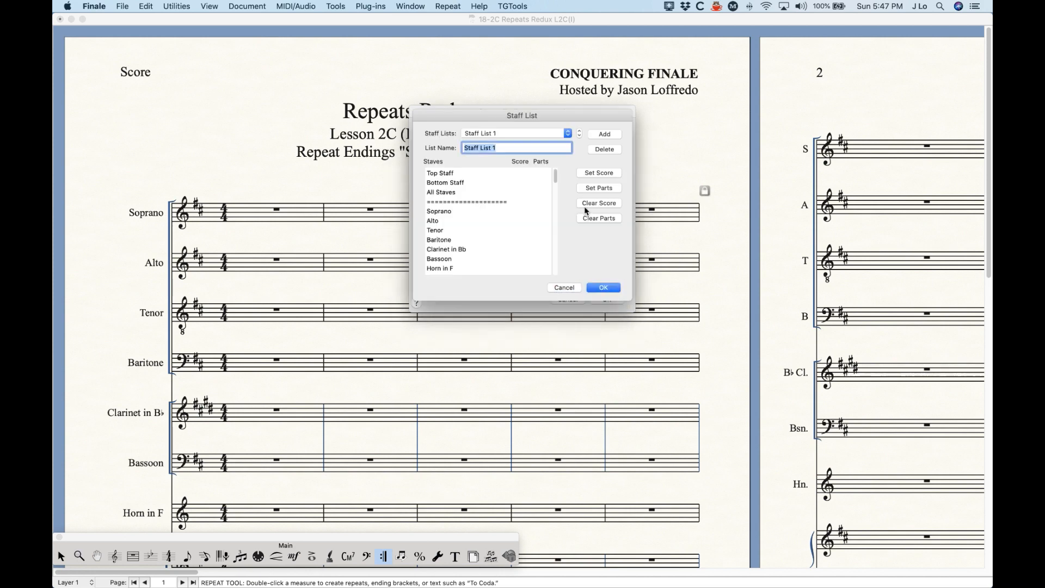
left_click_drag(557, 113, 527, 119)
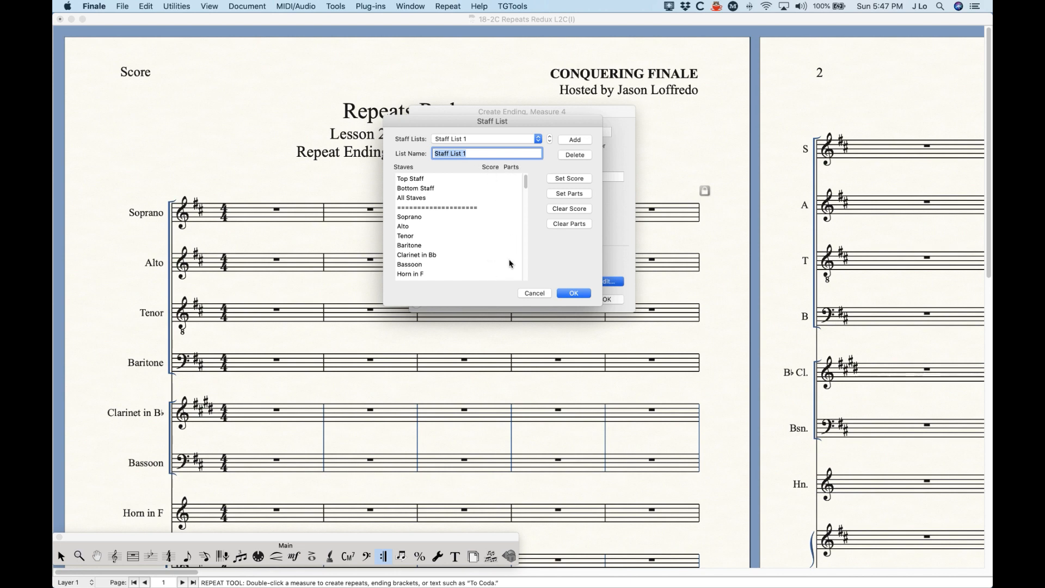
left_click(491, 218)
left_click(512, 217)
left_click(511, 226)
left_click(512, 235)
left_click(484, 255)
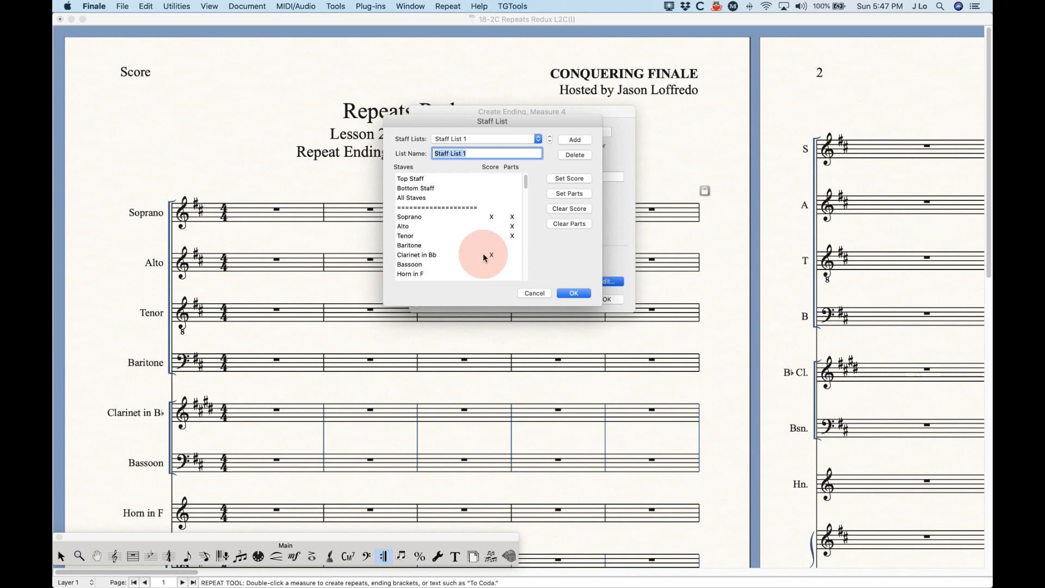
left_click(512, 274)
left_click(492, 235)
- Also mark [Staff 6] and the top staff for the score and Tenor for parts
scroll(497, 261, "down", 2)
left_click(492, 264)
scroll(480, 247, "up", 2)
scroll(481, 247, "down", 2)
left_click(511, 216)
scroll(512, 217, "up", 2)
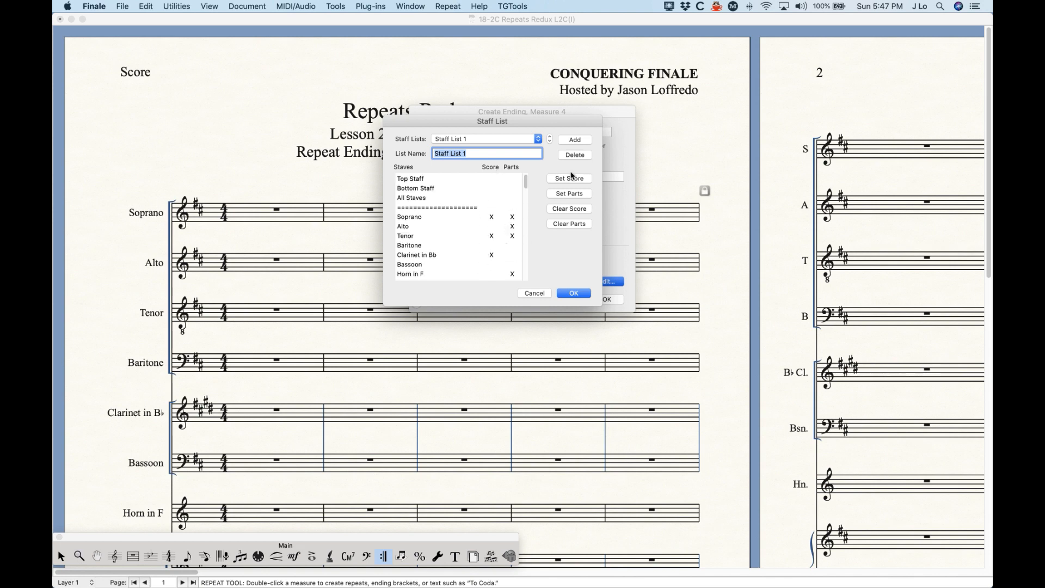
left_click(492, 178)
- Mark All Staves for the score and top staff for parts, then remove All Staves again
scroll(493, 229, "down", 3)
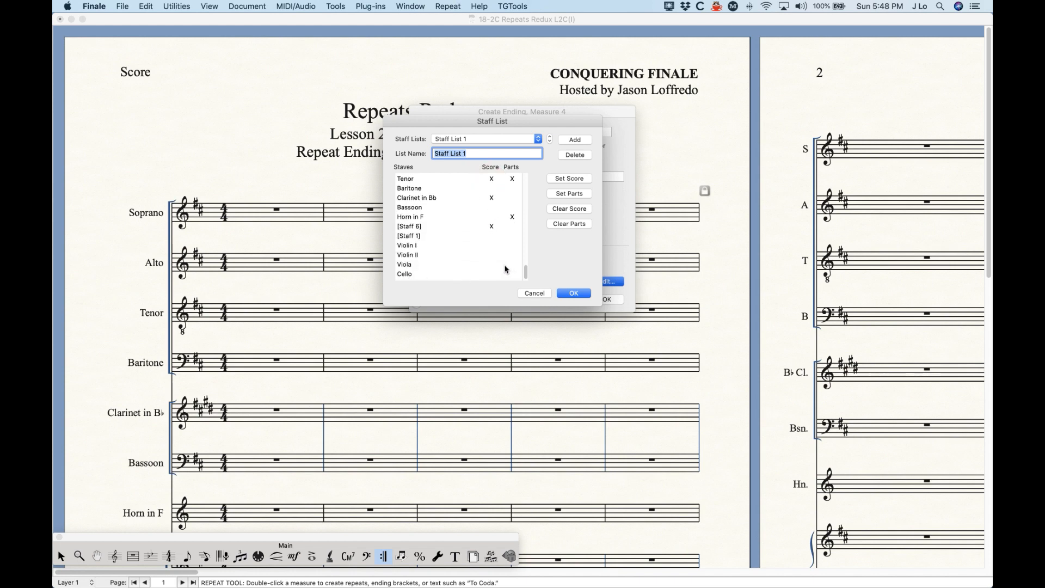
scroll(504, 269, "up", 3)
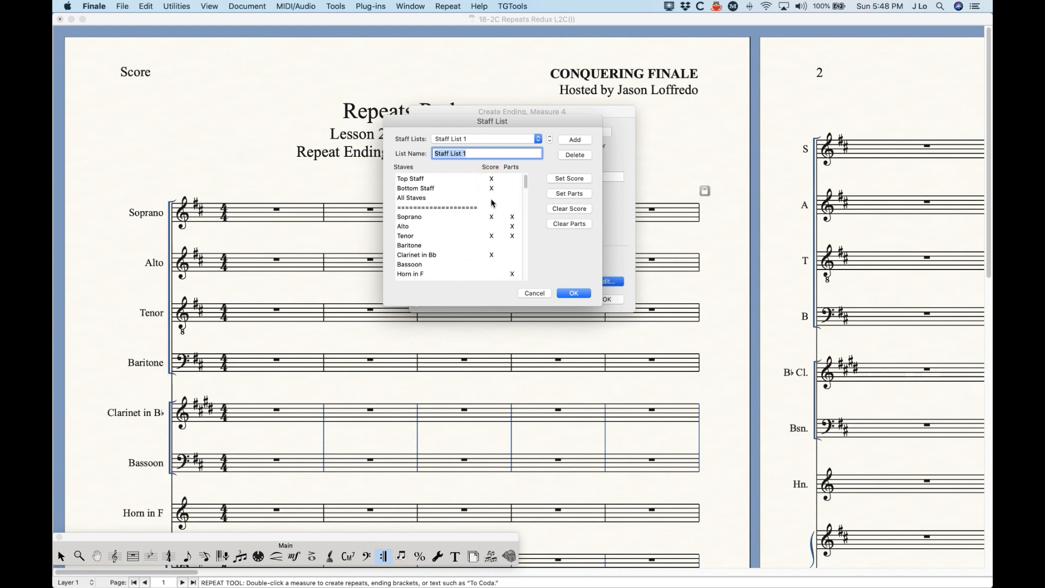
left_click(492, 198)
left_click(512, 179)
left_click(512, 199)
left_click(490, 198)
- Use Set Score and Clear Score/Parts, remove top and bottom staff marks, then mark Soprano for score
left_click(575, 209)
left_click(582, 222)
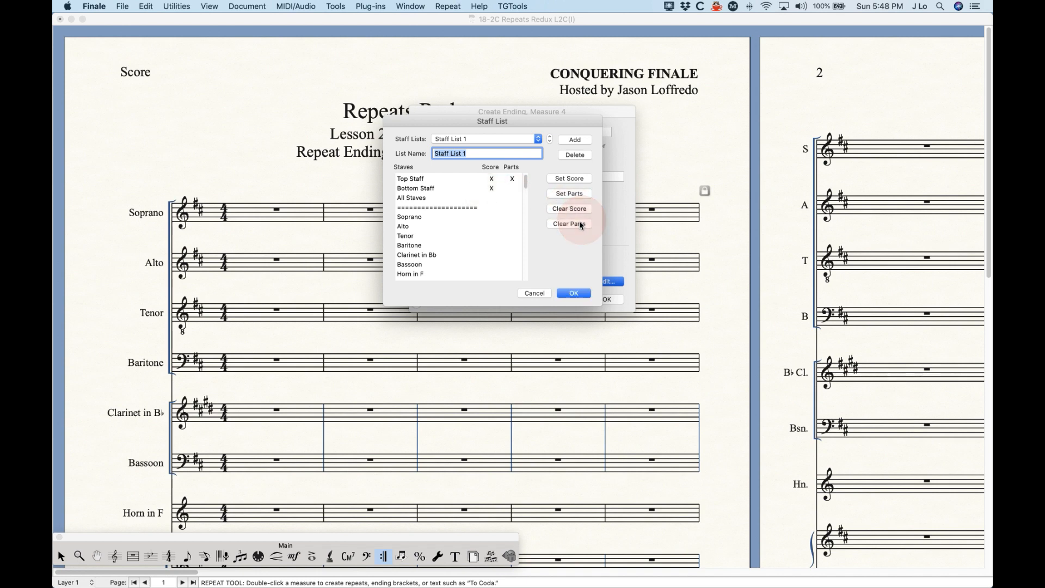
left_click(572, 180)
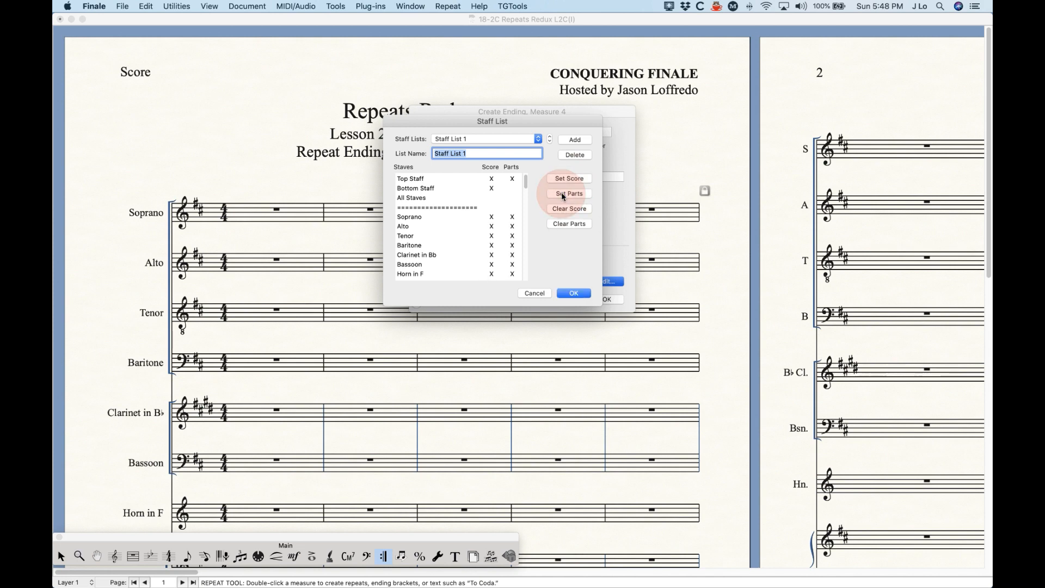
left_click(568, 208)
left_click(580, 224)
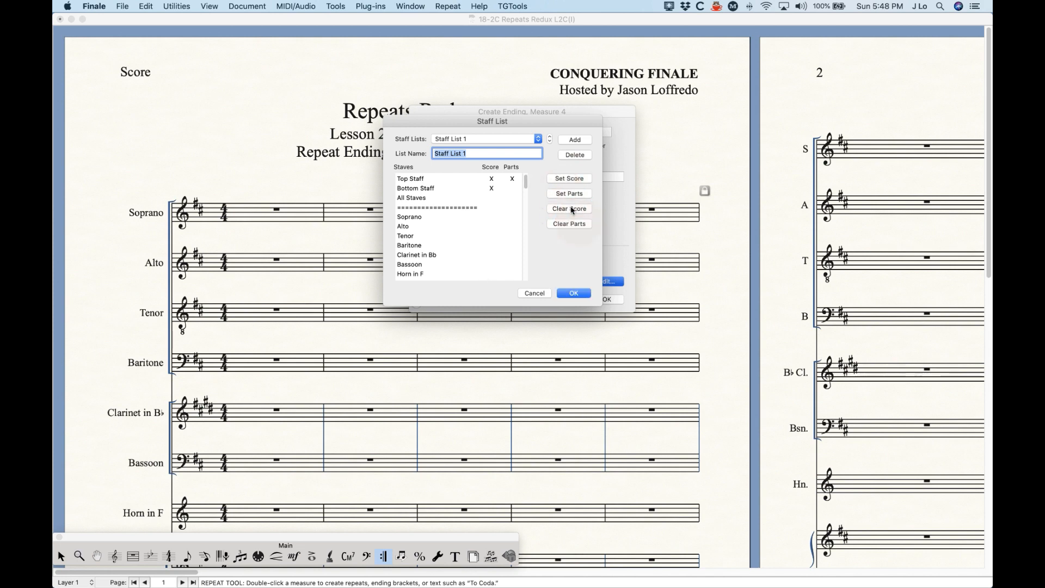
left_click(490, 179)
left_click(493, 188)
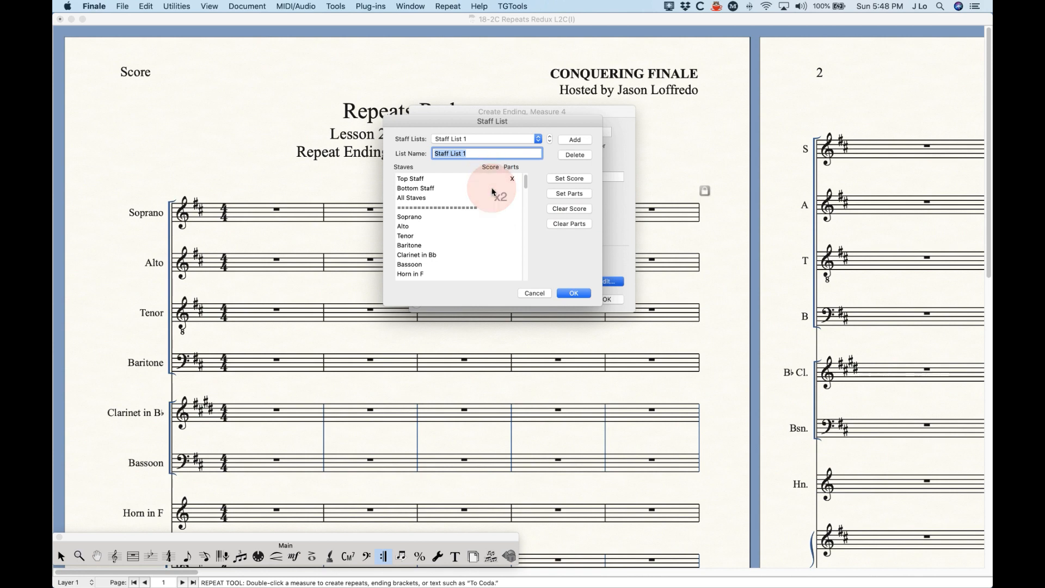
left_click(512, 178)
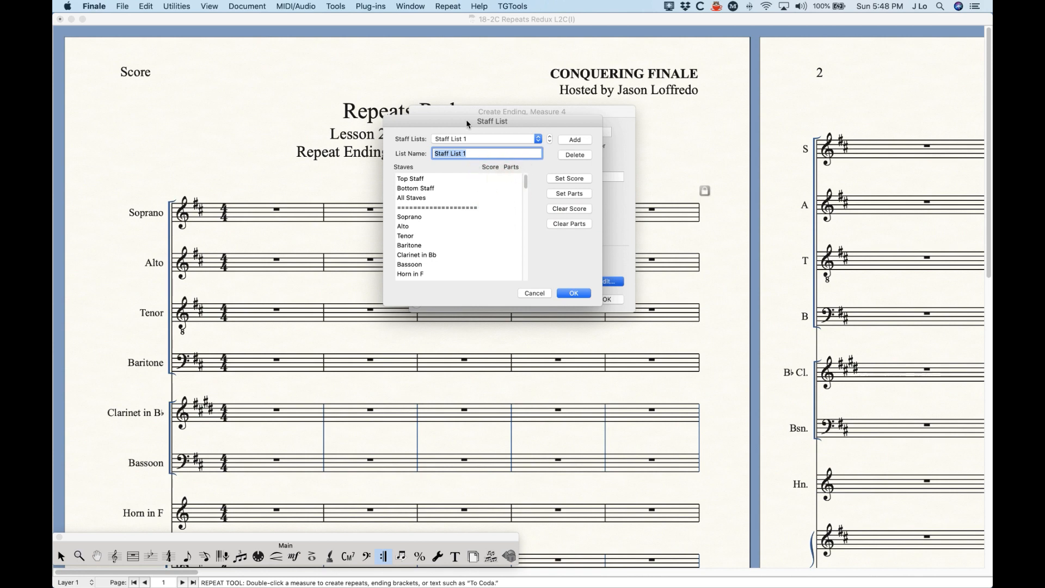
left_click(493, 218)
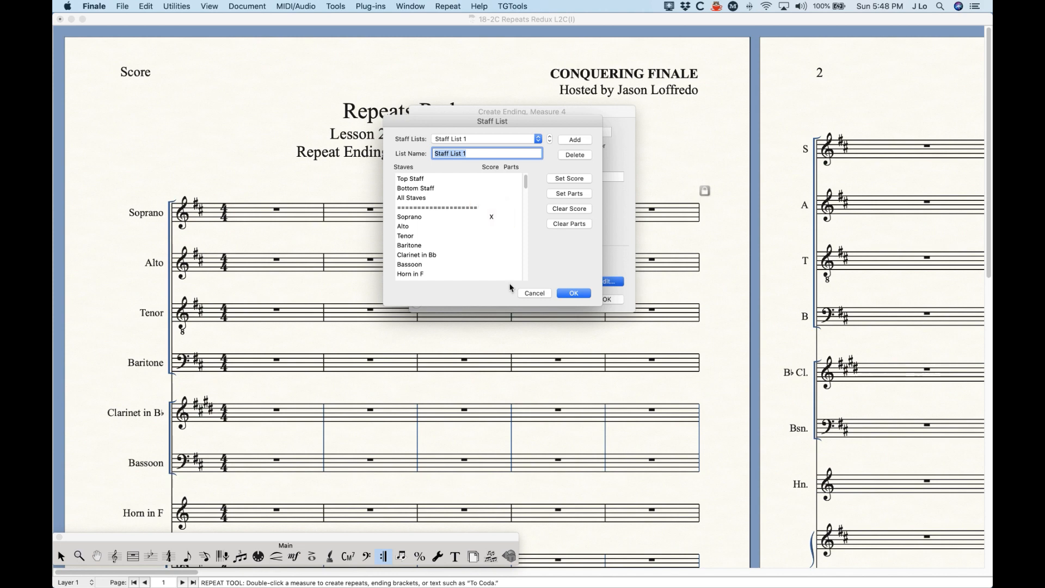
- Toggle X and F score marks on Soprano, Alto and All Staves, ending with All Staves at F
left_click(492, 218)
left_click(491, 216)
left_click(491, 198)
left_click(493, 199)
left_click(492, 200)
left_click(492, 227)
left_click(491, 226)
left_click(491, 198)
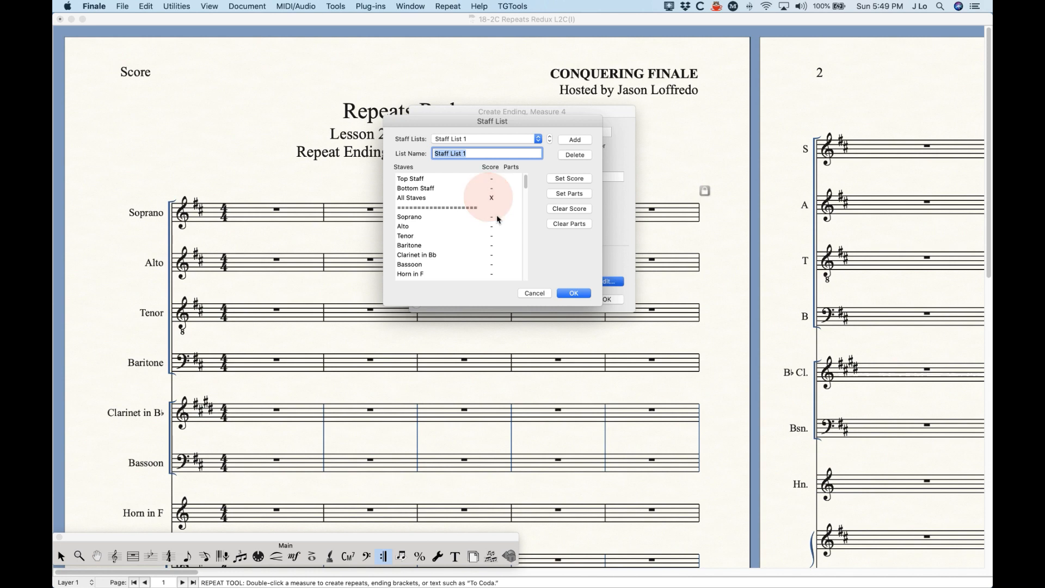
left_click(492, 201)
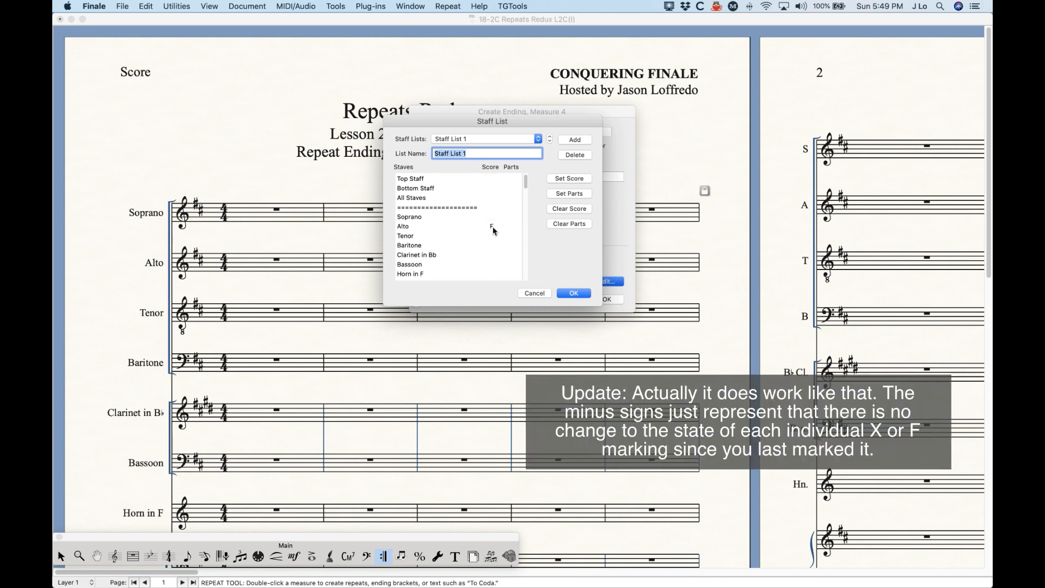
- Mark every staff for the score with Set Score, then clear all score marks
left_click(572, 180)
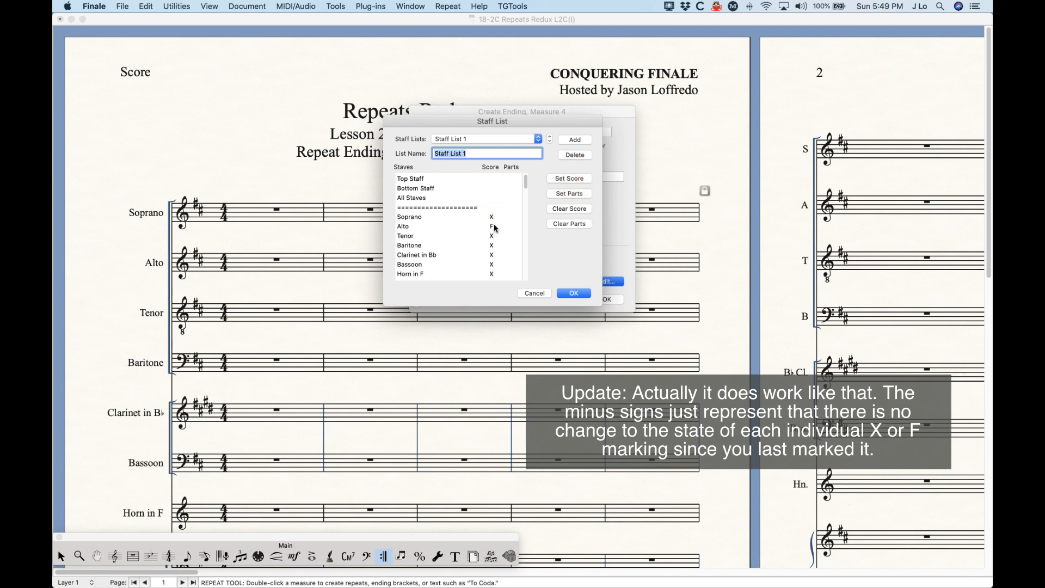
scroll(477, 238, "down", 3)
scroll(484, 266, "up", 3)
left_click(581, 209)
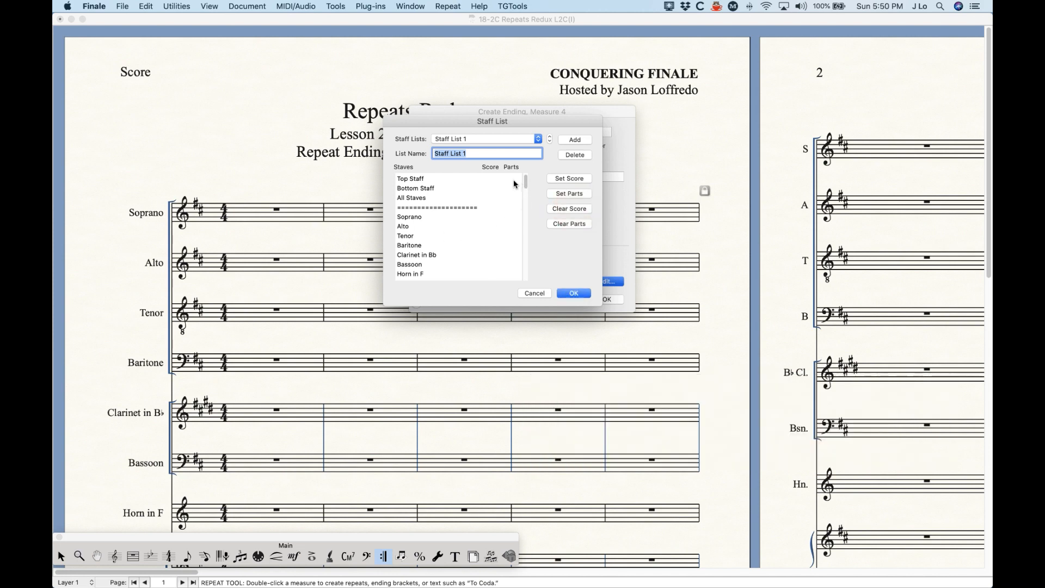
- Toggle Soprano's parts mark on and off, then cancel the Staff List editor
left_click(511, 217)
left_click(512, 217)
left_click(512, 217)
left_click(513, 217)
left_click(534, 293)
left_click(559, 293)
- Create the measure 4 first ending on All Staves, then view Alto's Staff Attributes without changes
left_click(452, 254)
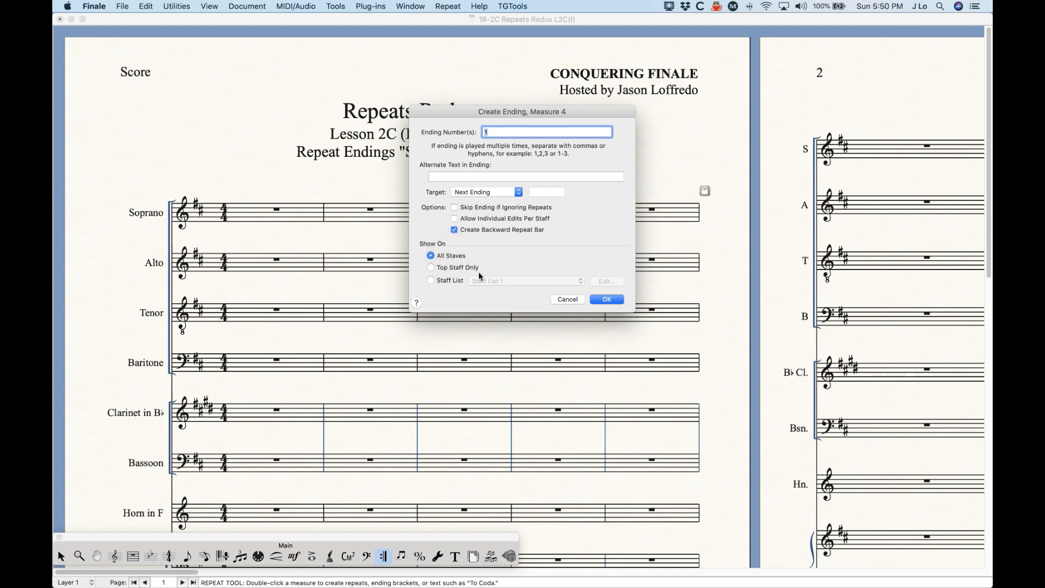
left_click(607, 299)
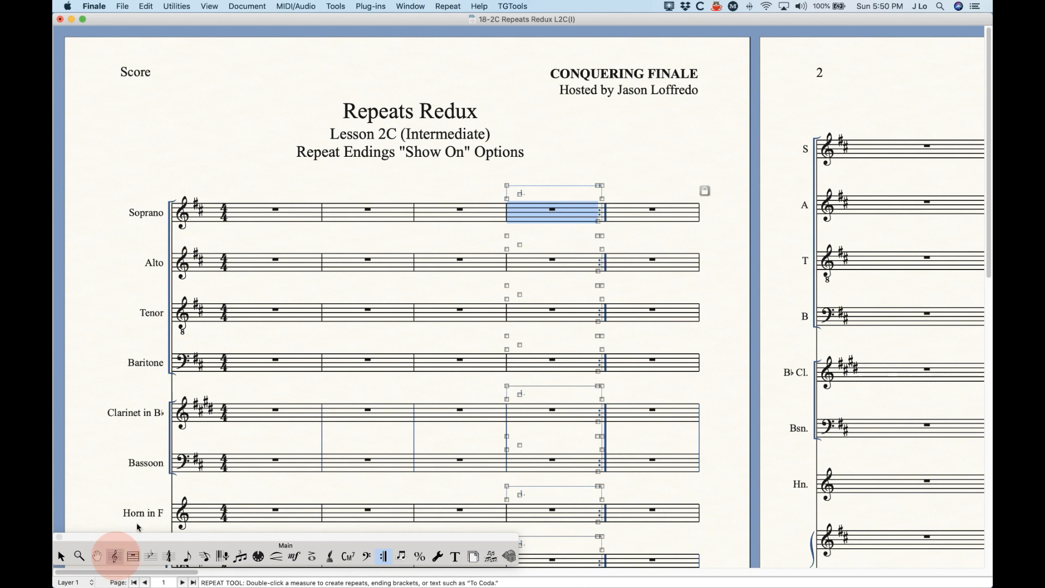
left_click(115, 556)
double_click(275, 262)
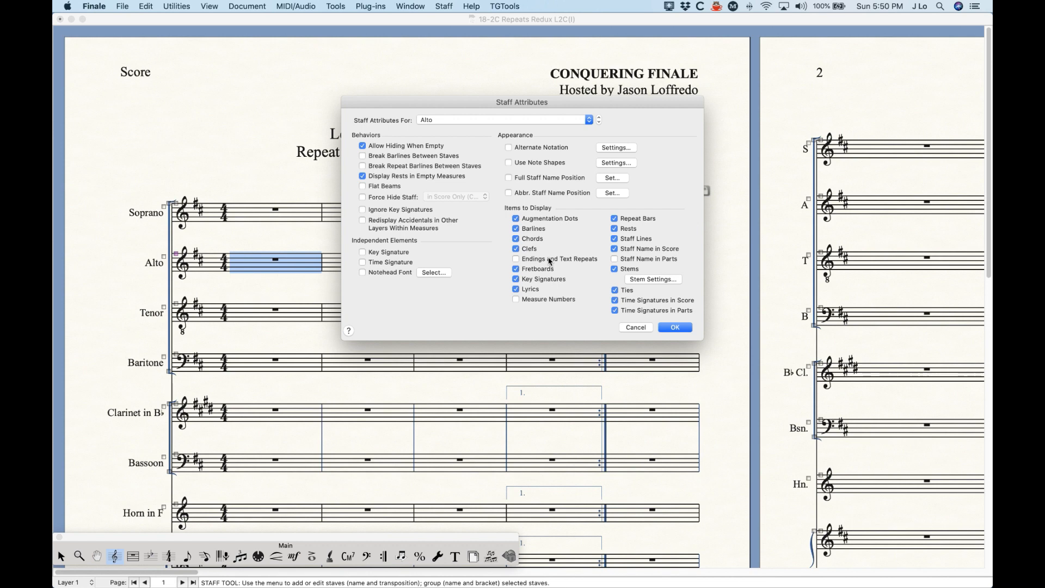
left_click(636, 327)
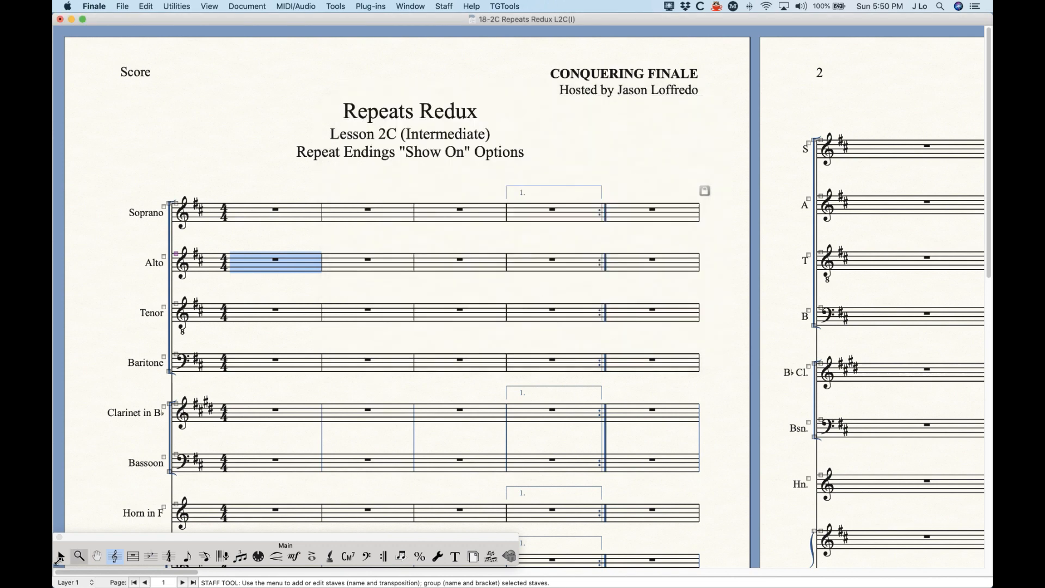
left_click(61, 556)
left_click(465, 176)
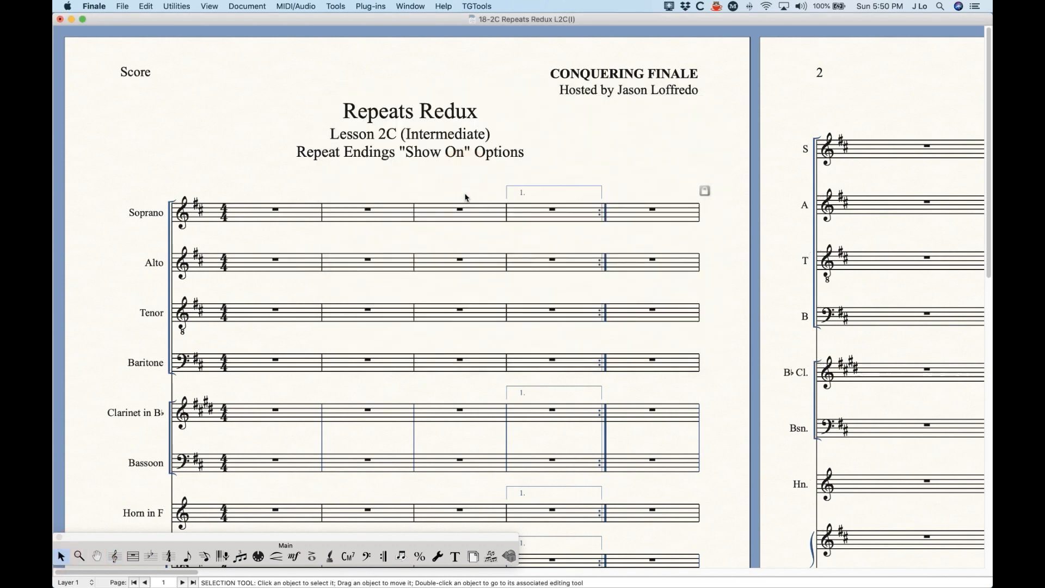
- Step through the Soprano, Alto and neighbouring parts to inspect each measure 4 bracket
key("alt+super+period")
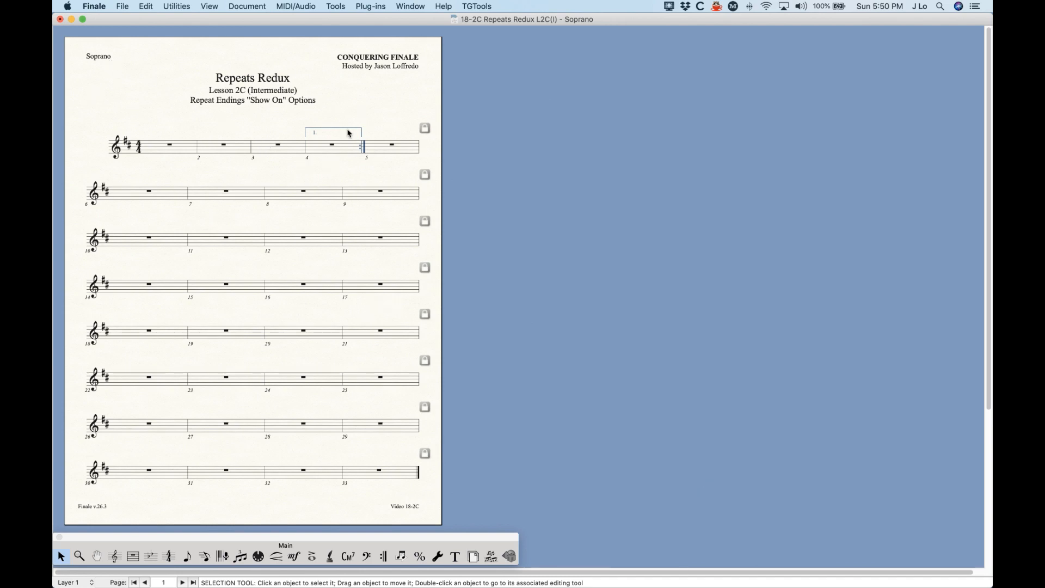
key("alt+super+period")
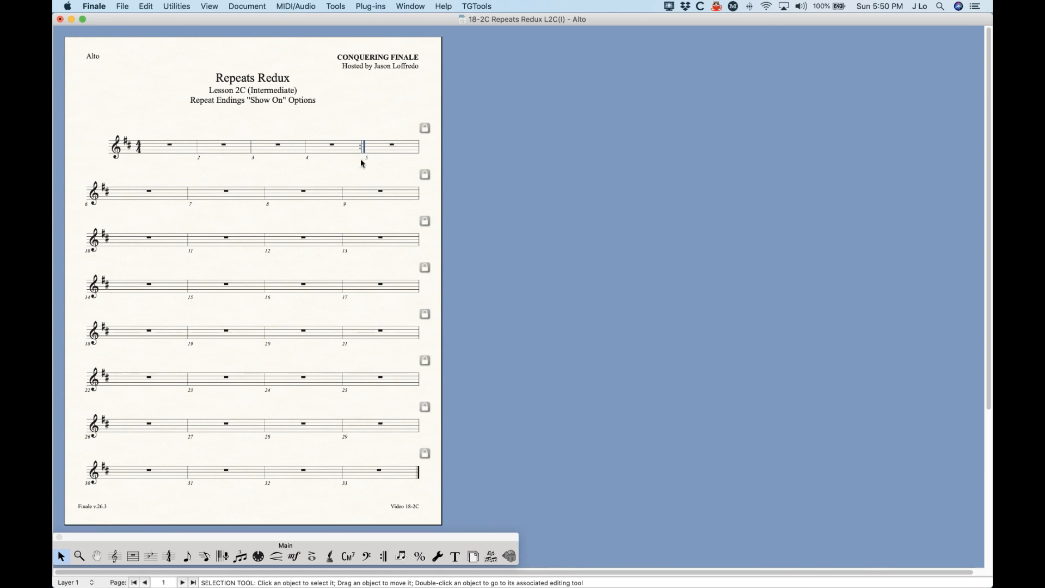
key("alt+super+period")
key("alt+super+period")
key("alt+super+period")
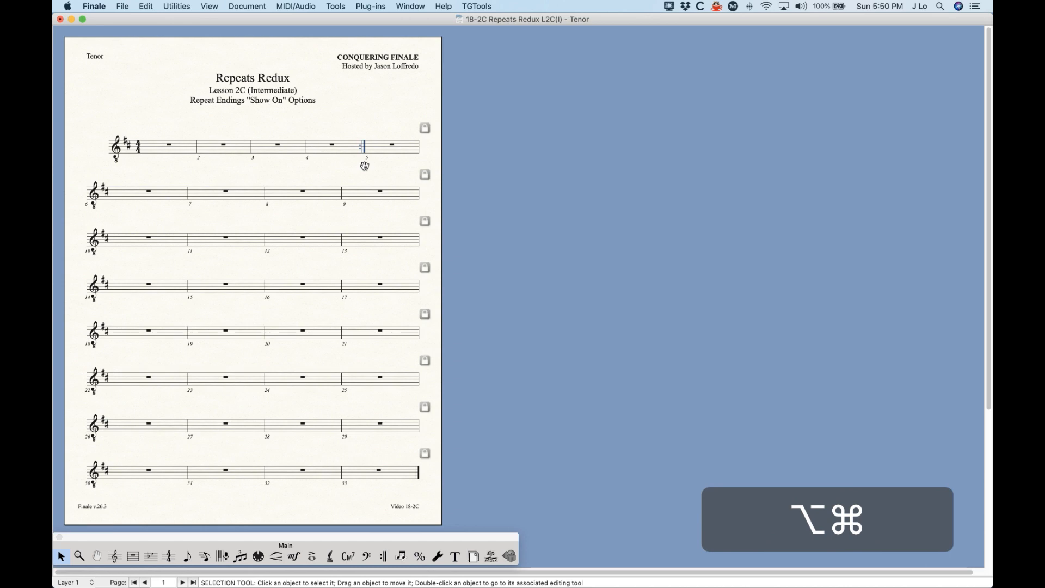
key("alt+super+comma")
key("alt+super+comma")
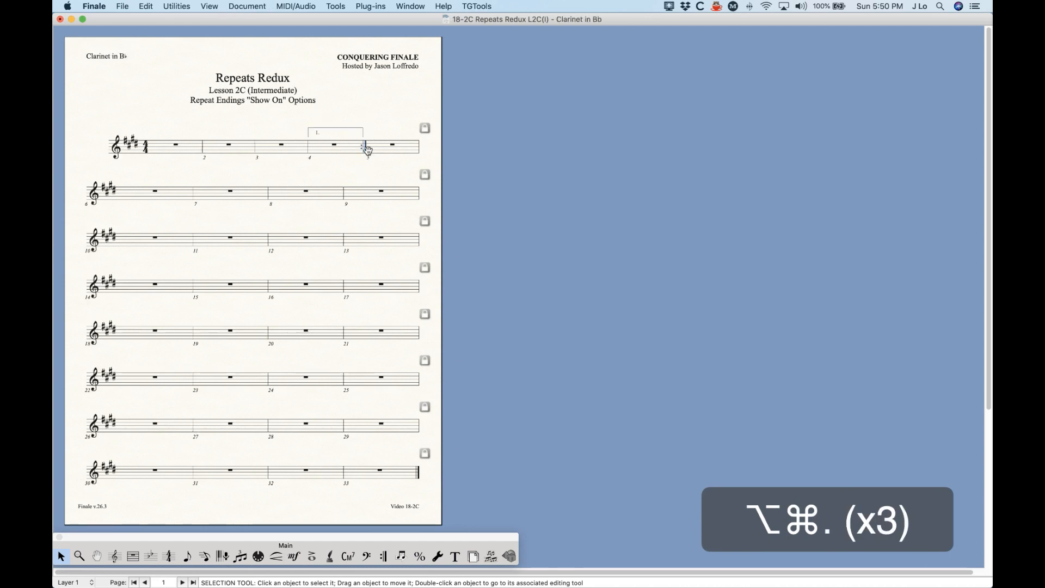
key("alt+super+comma")
key("alt+super+comma")
key("alt+super+comma")
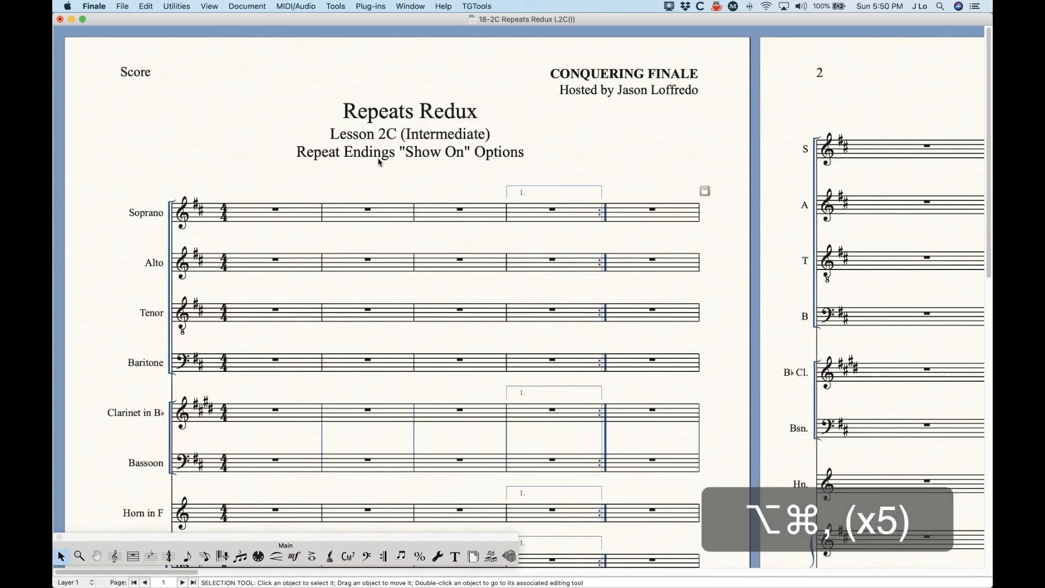
- Set the measure 4 backward repeat to show on a new staff list
left_click(381, 557)
double_click(600, 227)
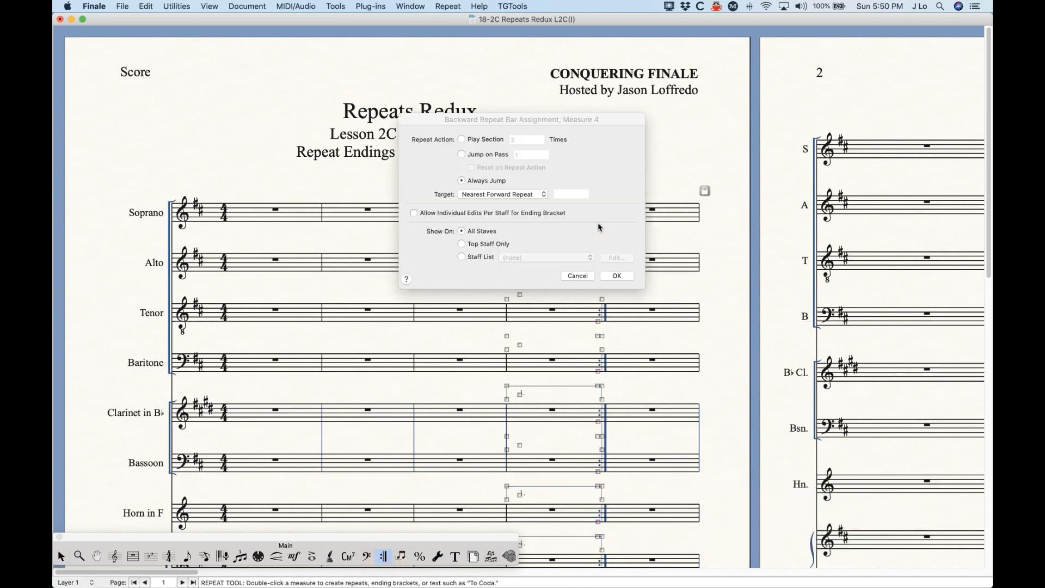
left_click(479, 257)
left_click(532, 258)
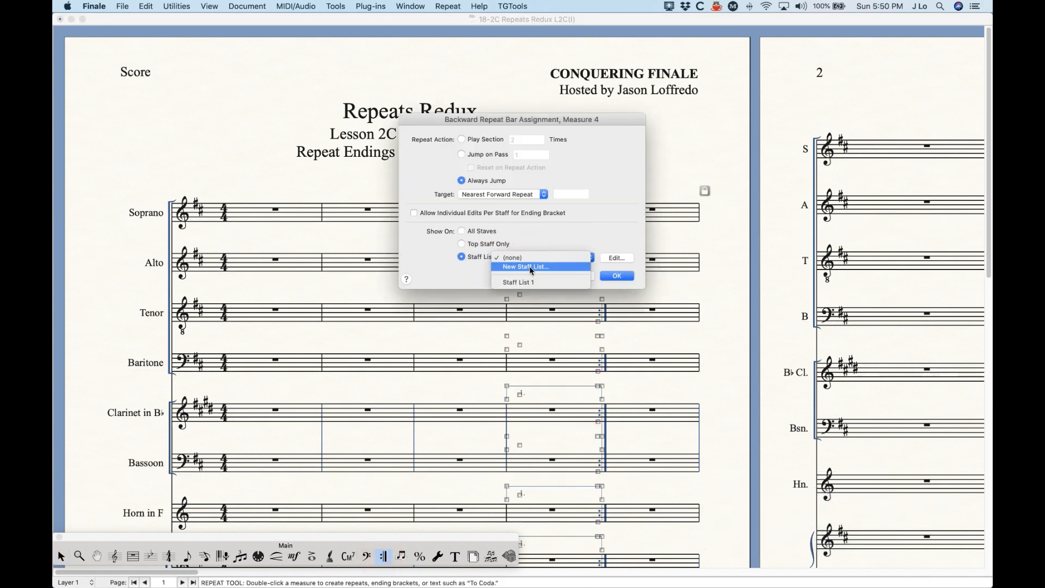
left_click(526, 279)
- Define Staff List 1 as All Staves in the score and top staff F in parts, and apply it
left_click(621, 257)
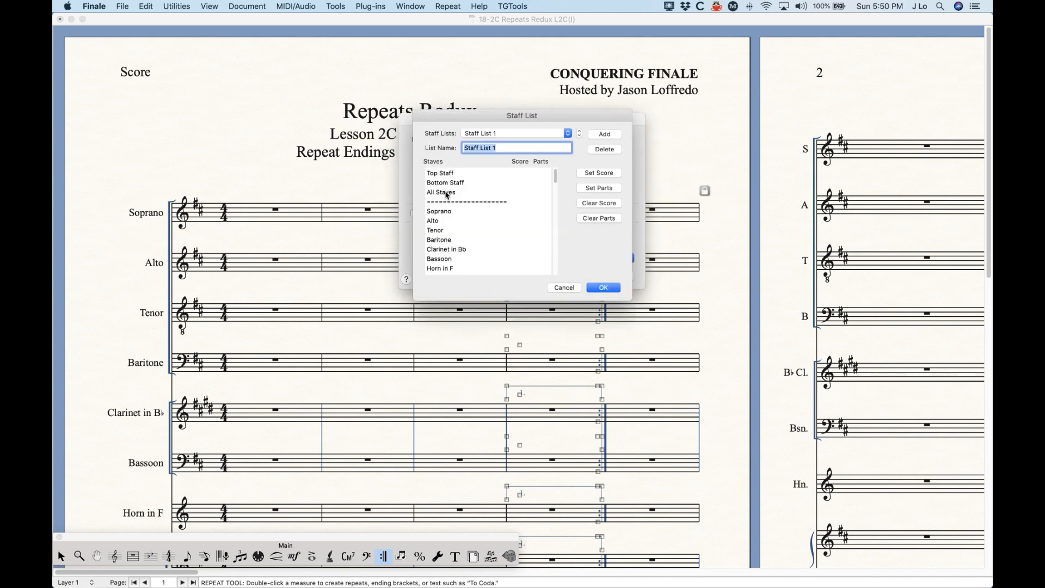
left_click(521, 193)
left_click(542, 174)
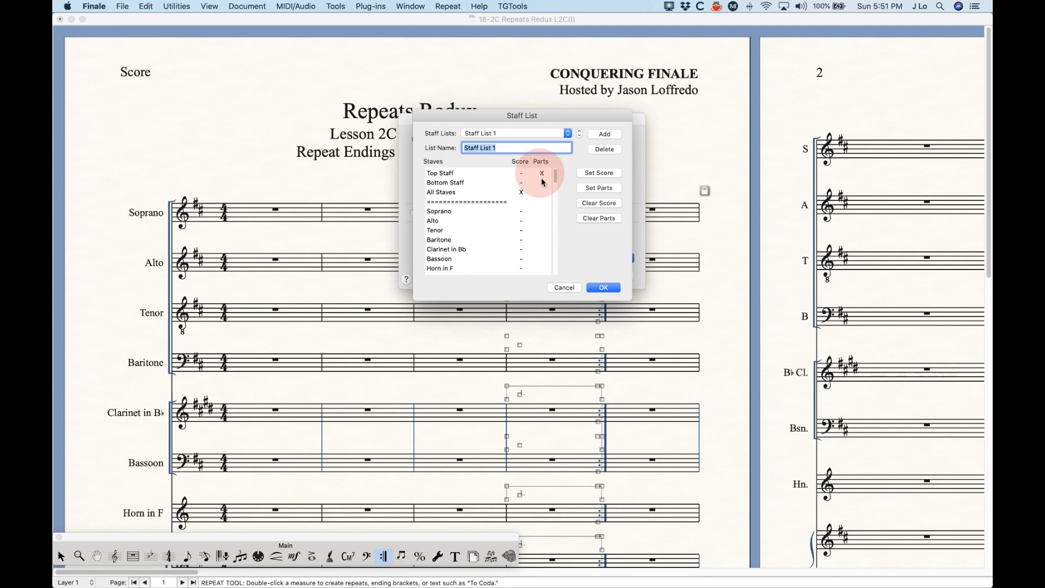
left_click(542, 174)
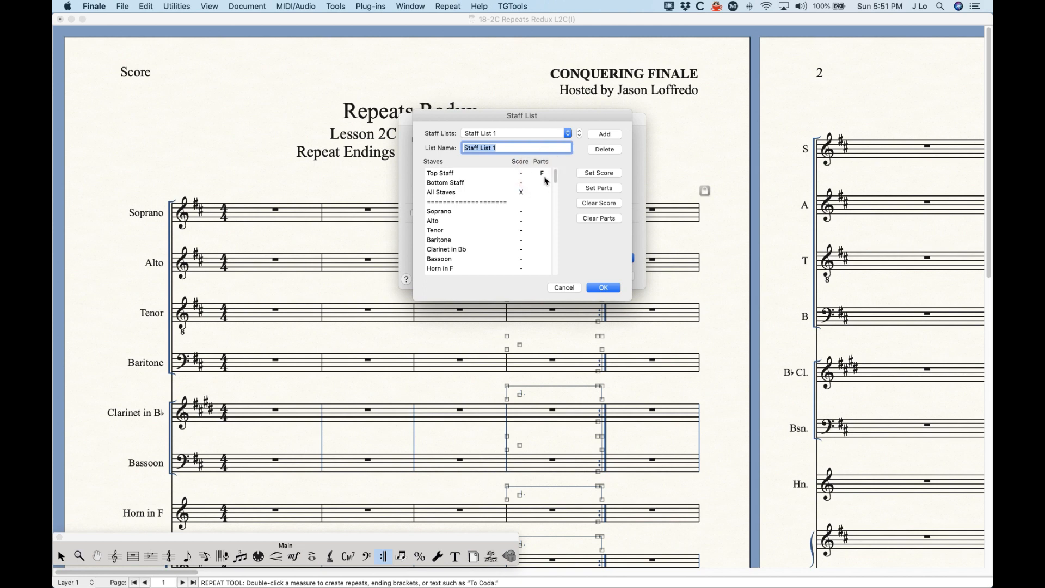
left_click(542, 171)
left_click(602, 287)
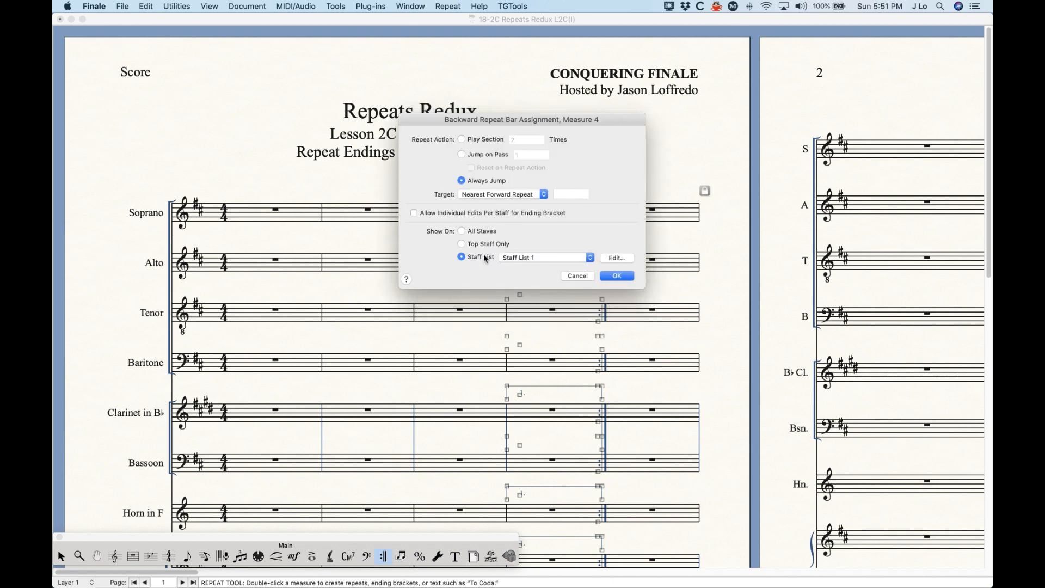
left_click(614, 275)
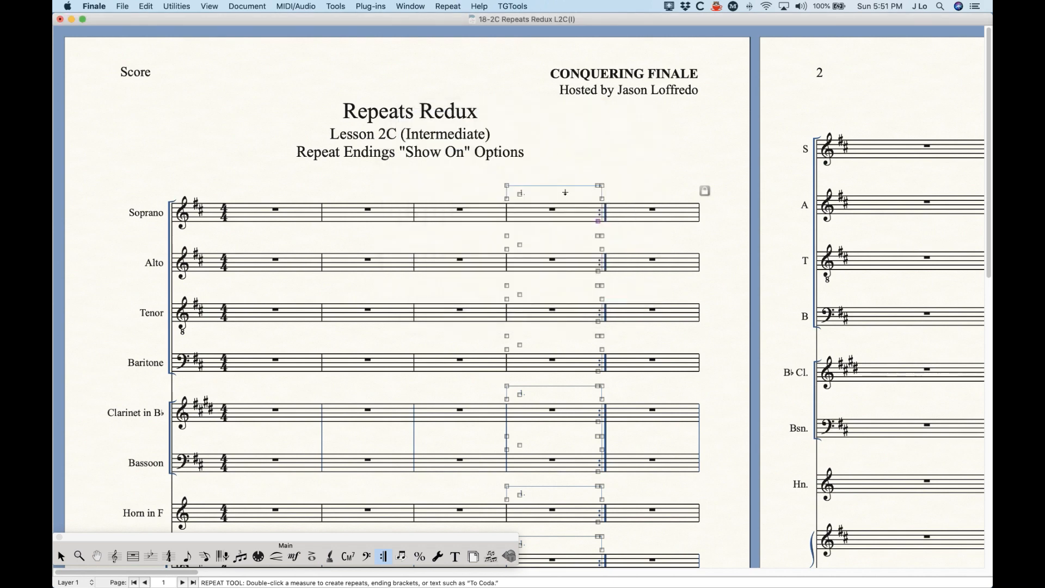
left_click(62, 556)
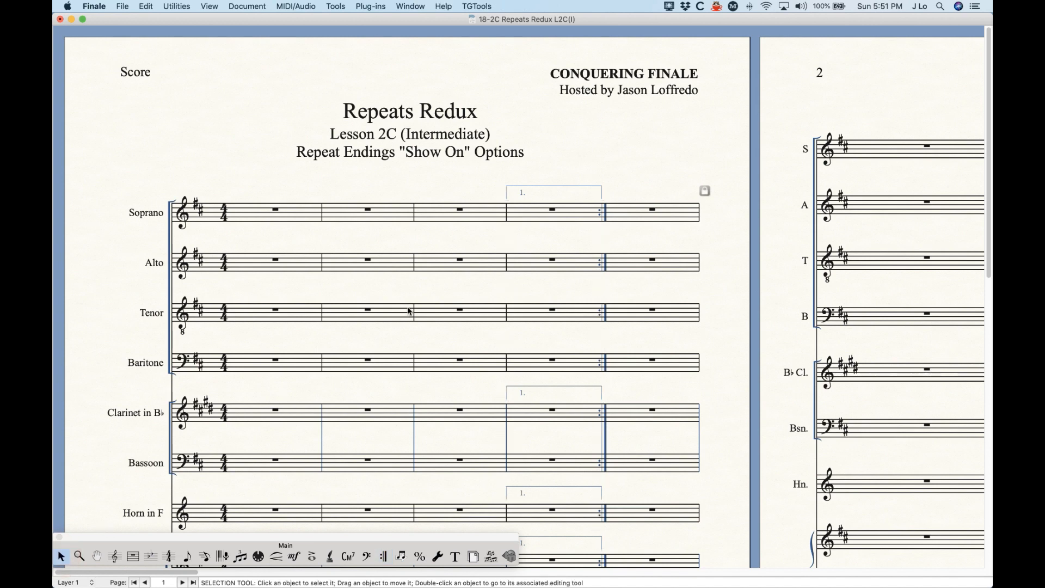
key("alt+super+period")
key("alt+super+period")
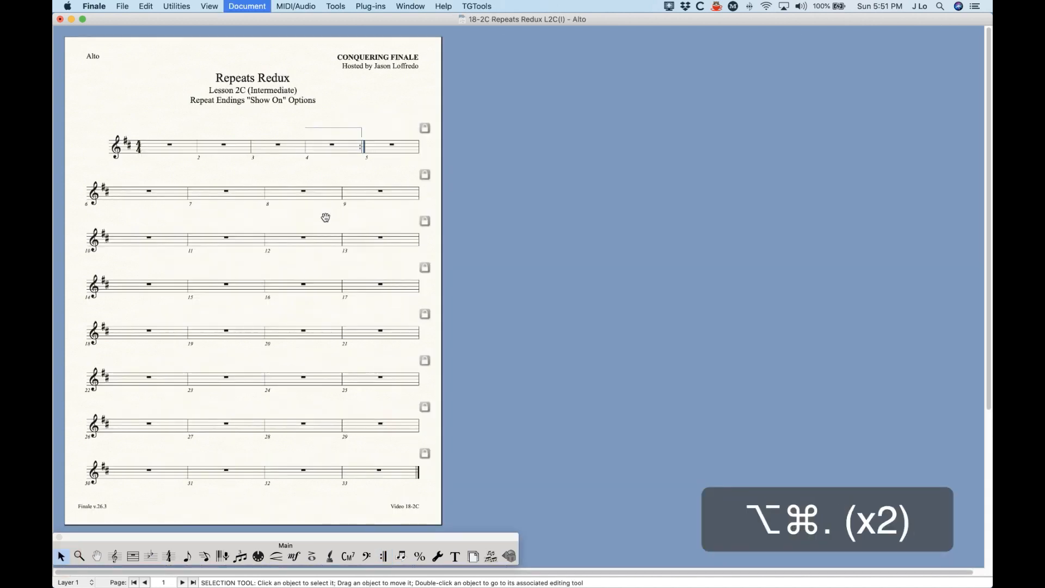
key("alt+super+period")
key("alt+super+period")
key("alt+super+period")
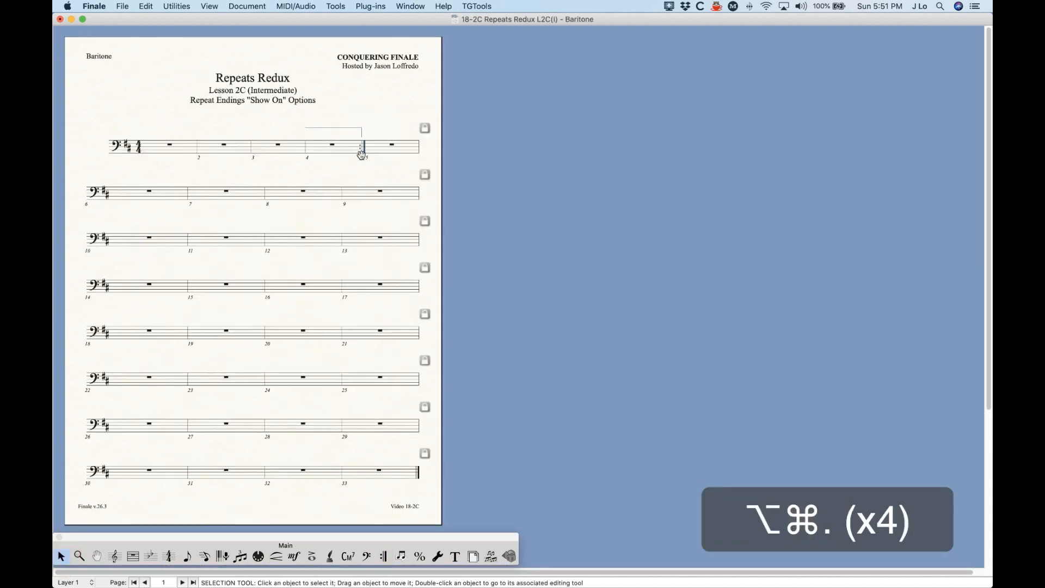
key("alt+super+comma")
key("alt+super+comma")
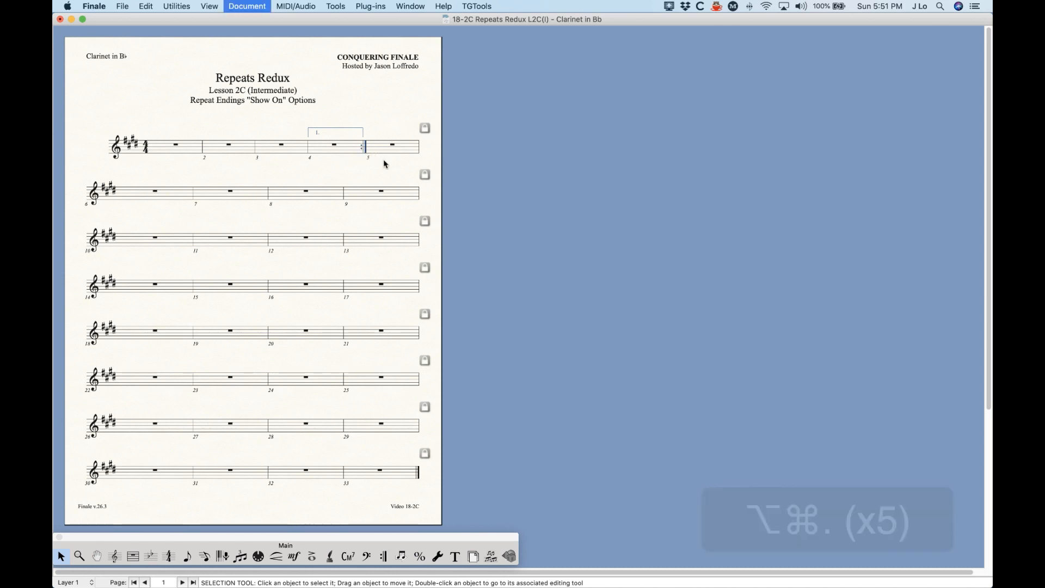
key("alt+super+comma")
key("alt+super+comma")
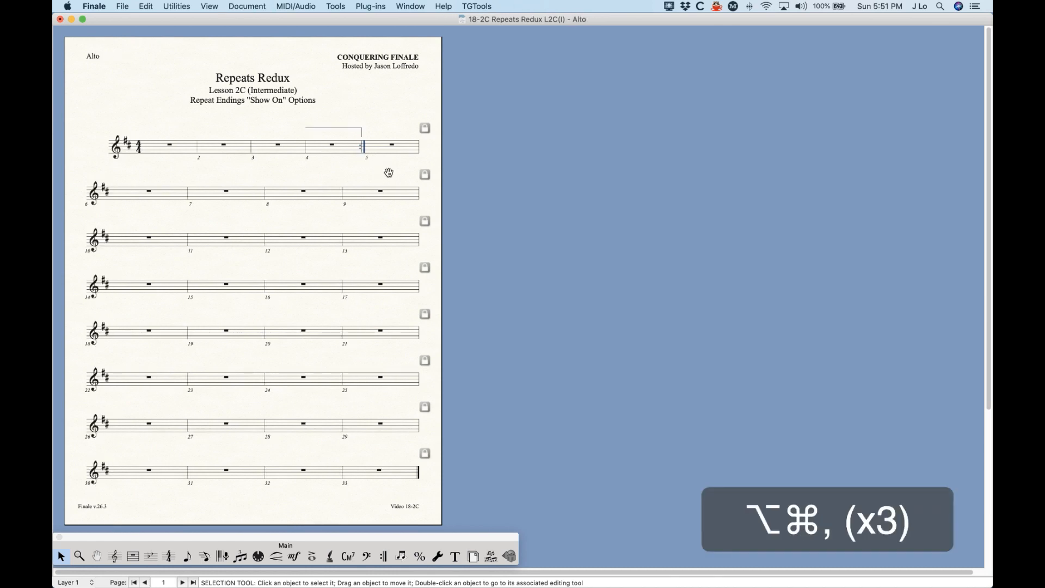
key("alt+super+comma")
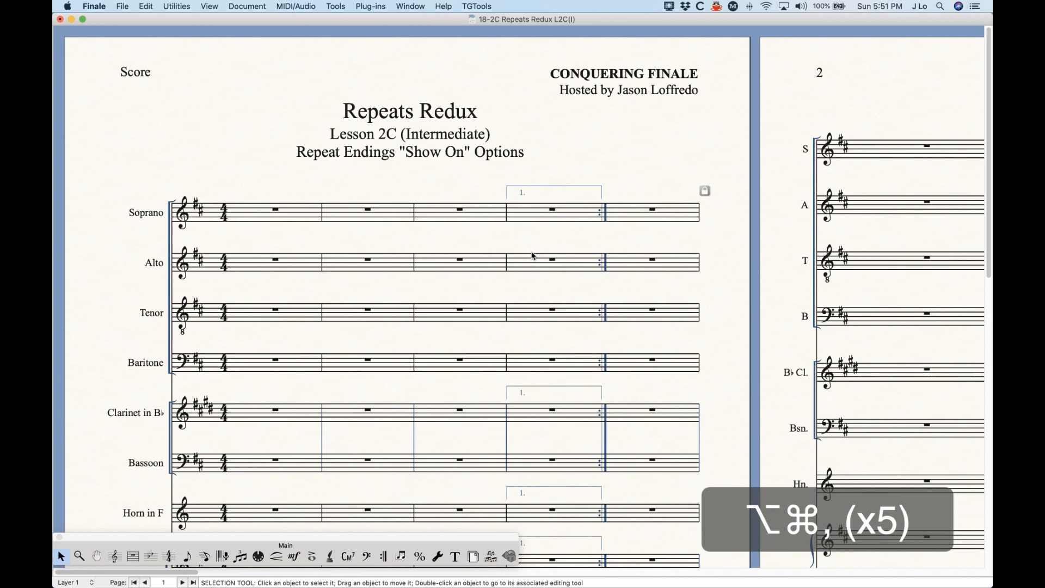
left_click(383, 556)
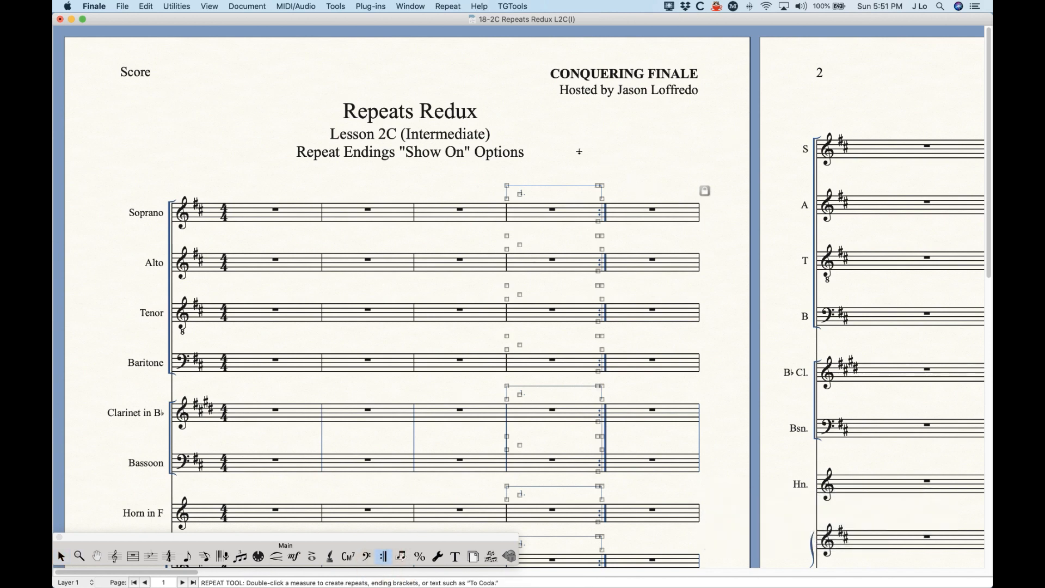
- Set the measure 4 ending bracket's Show On to Staff List 1
double_click(599, 224)
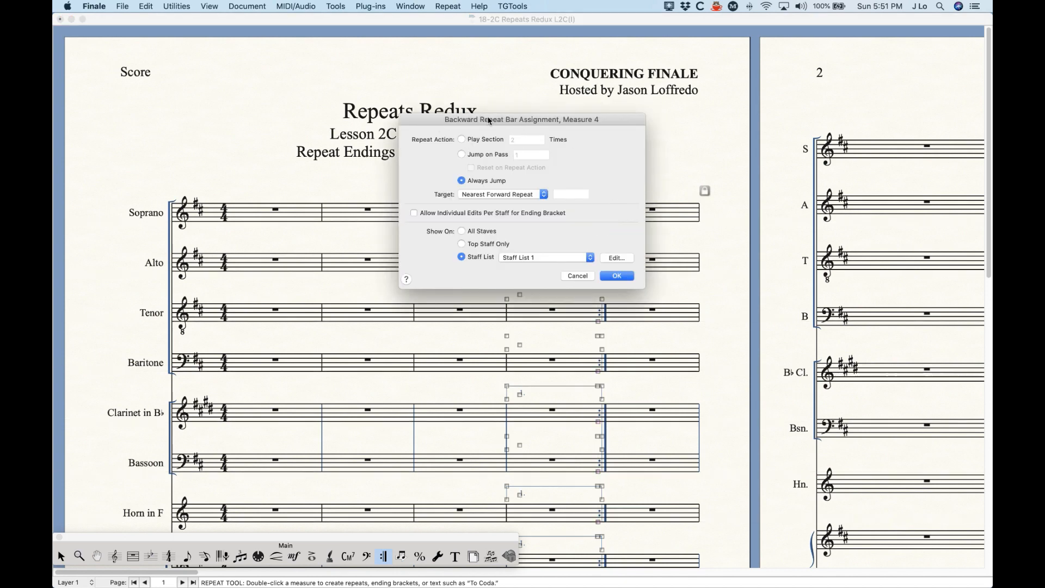
left_click(581, 274)
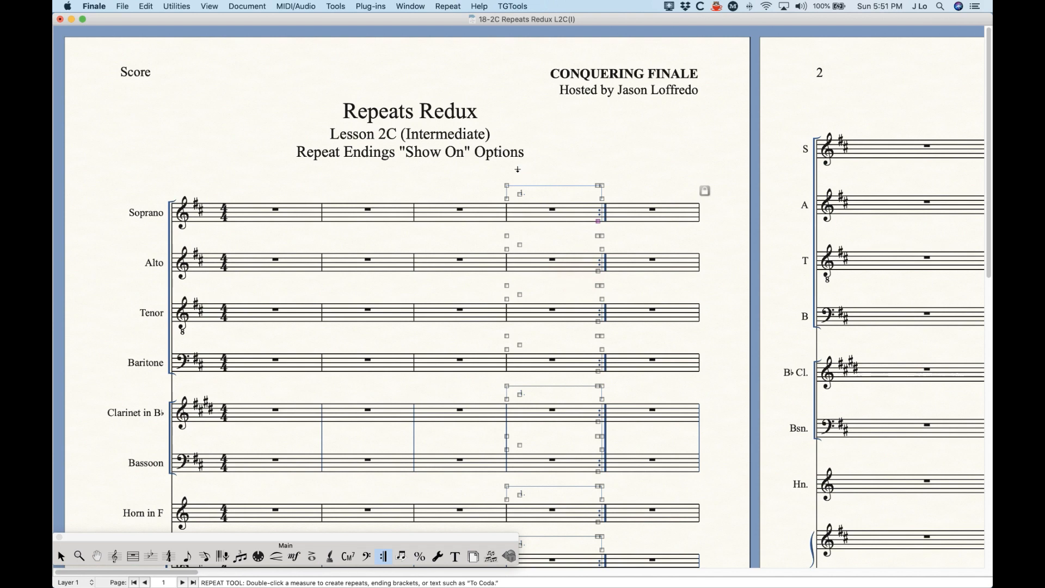
double_click(508, 201)
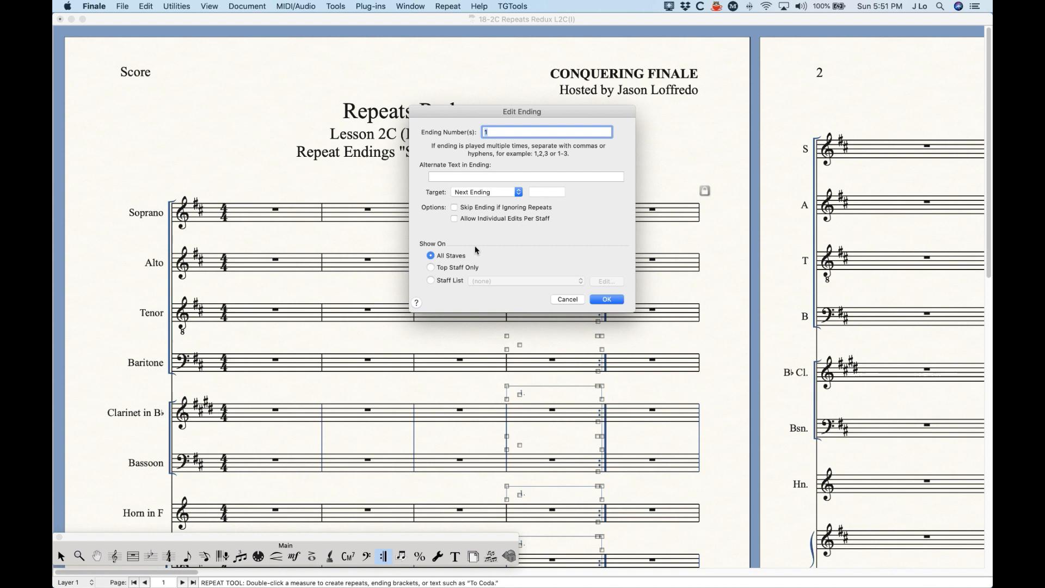
left_click(432, 281)
left_click(498, 282)
left_click(497, 306)
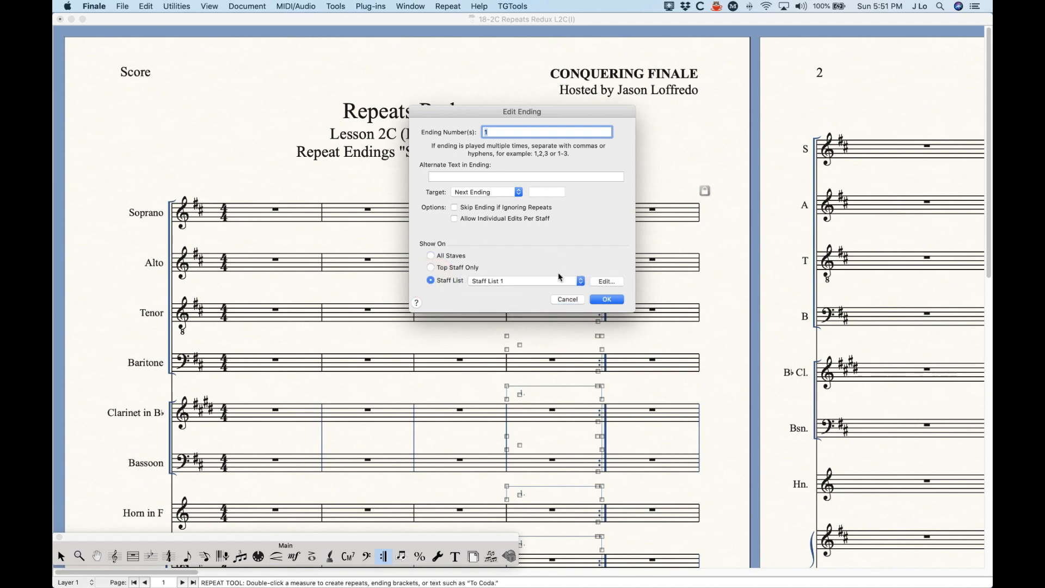
left_click(607, 300)
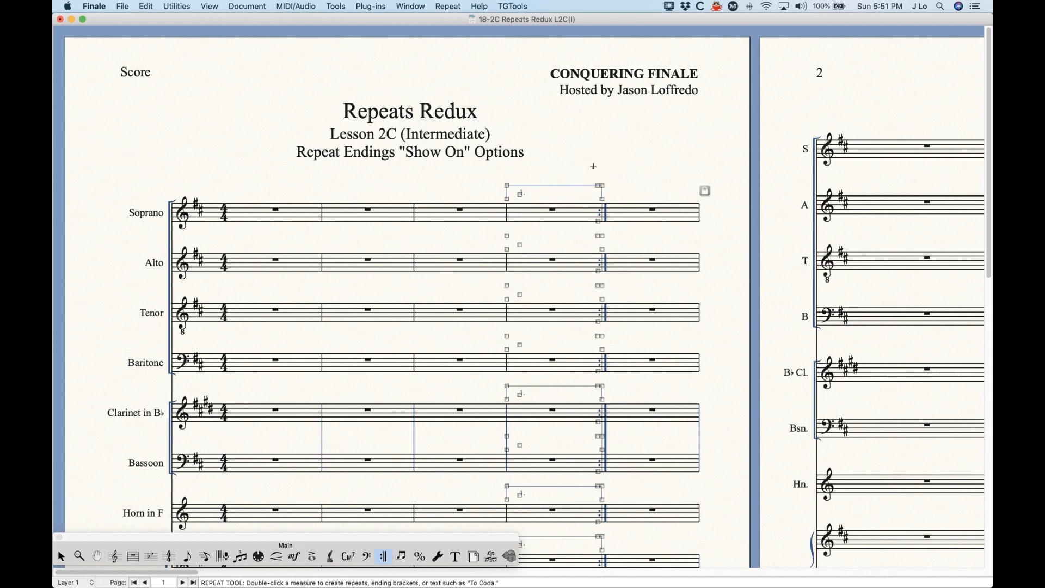
- Cycle through the Soprano and nearby parts to confirm the 1. bracket, returning to the score
left_click(61, 555)
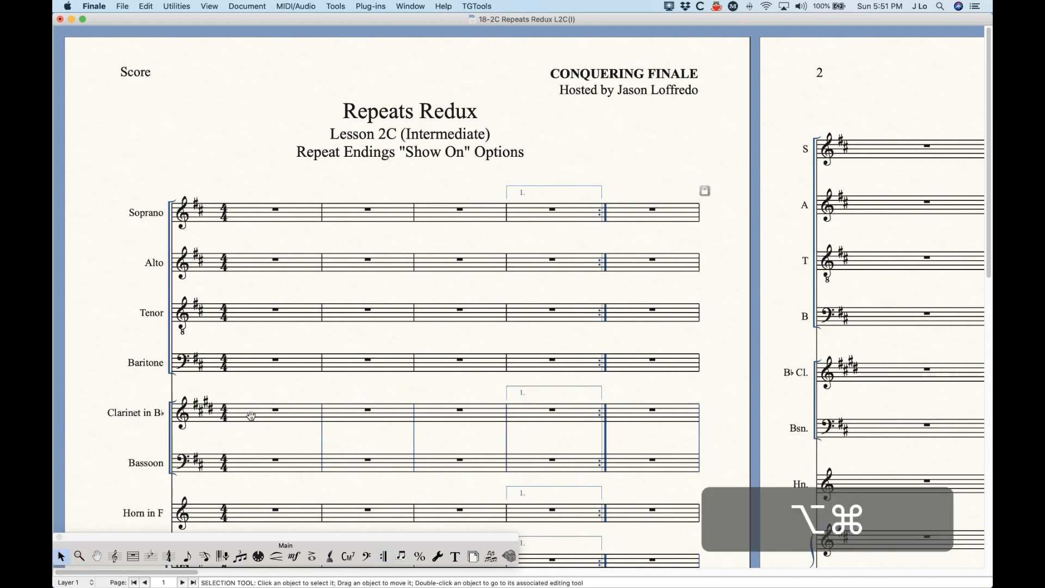
key("alt+super+period")
key("alt+super+period")
key("alt+super+period")
key("alt+super+comma")
key("alt+super+comma")
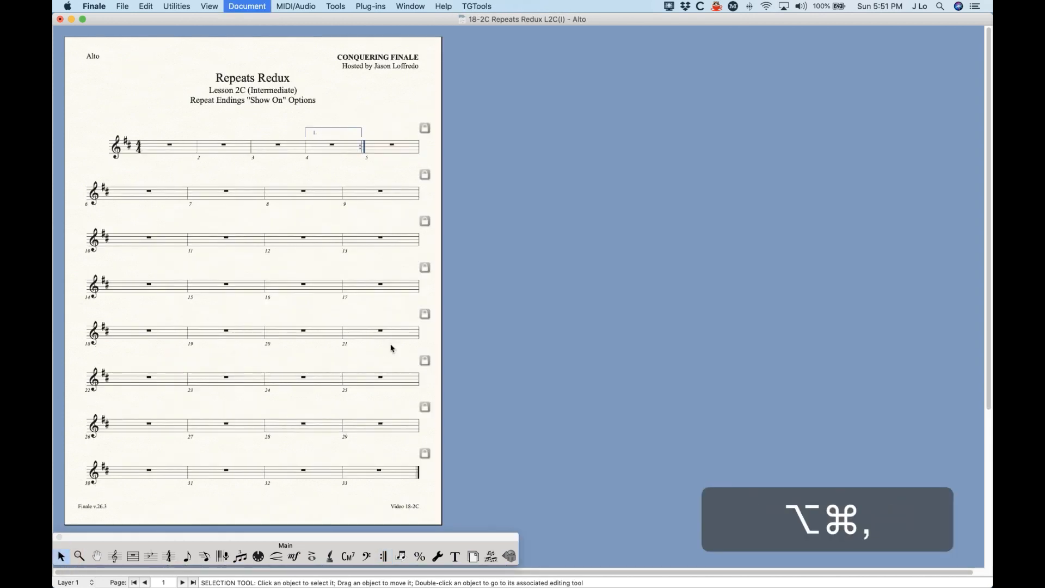
key("alt+super+comma")
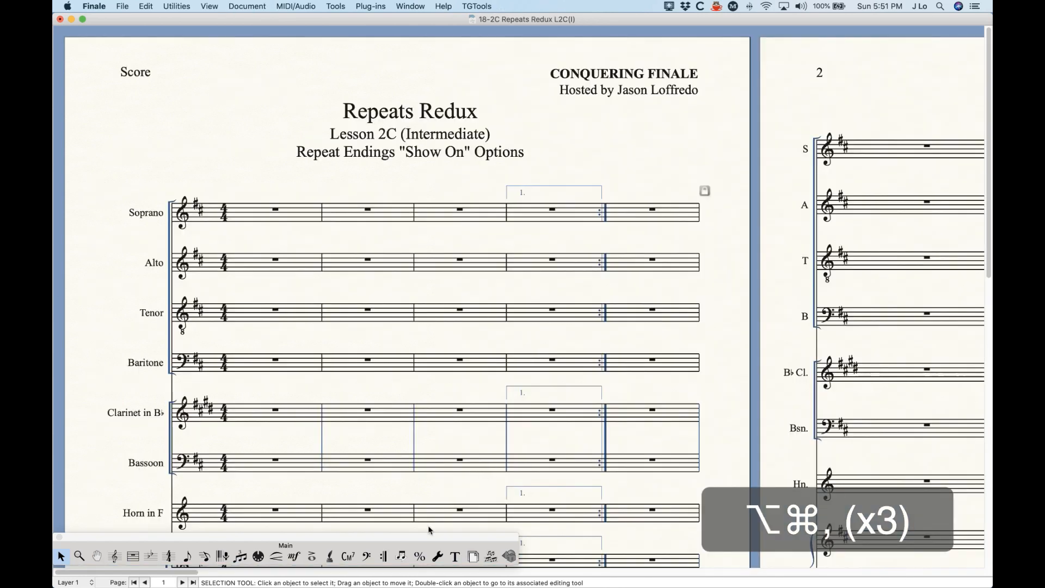
left_click(383, 556)
- Delete the existing repeat brackets on Soprano measure 4
left_click(551, 213)
right_click(550, 213)
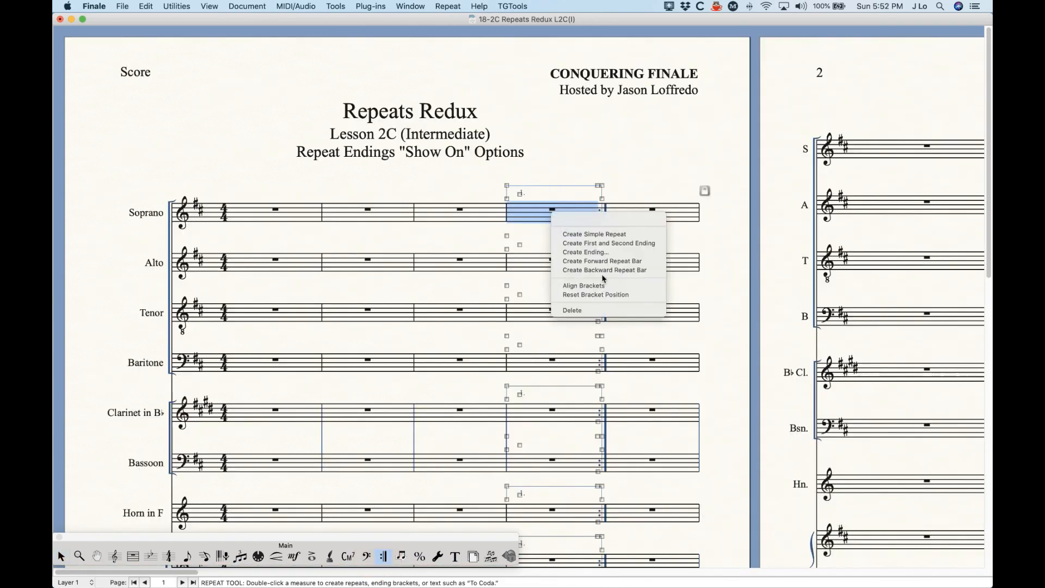
left_click(597, 311)
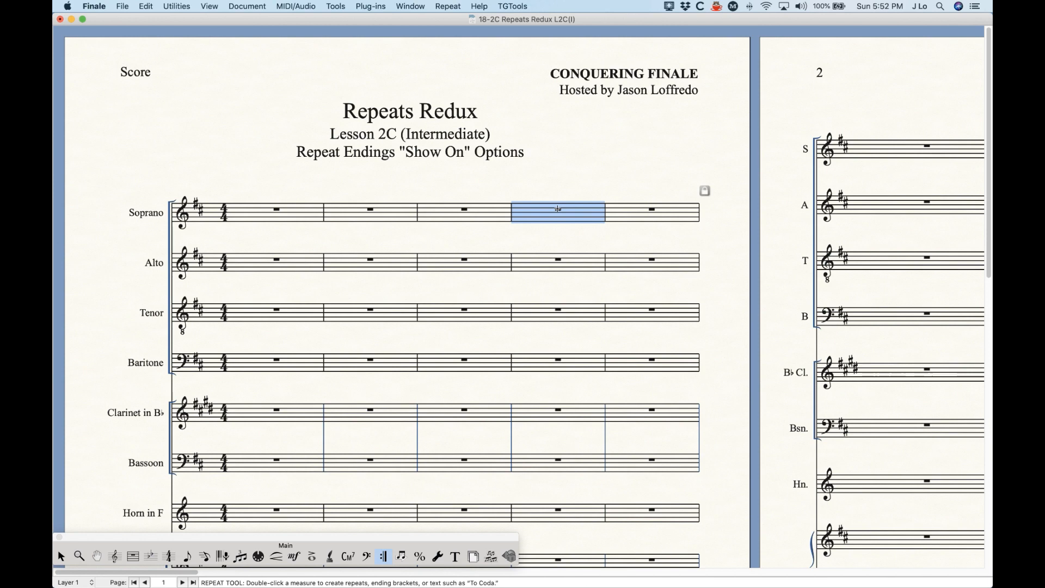
- Recreate a first ending on measure 4 shown only on Staff List 1
key("Return")
left_click(590, 140)
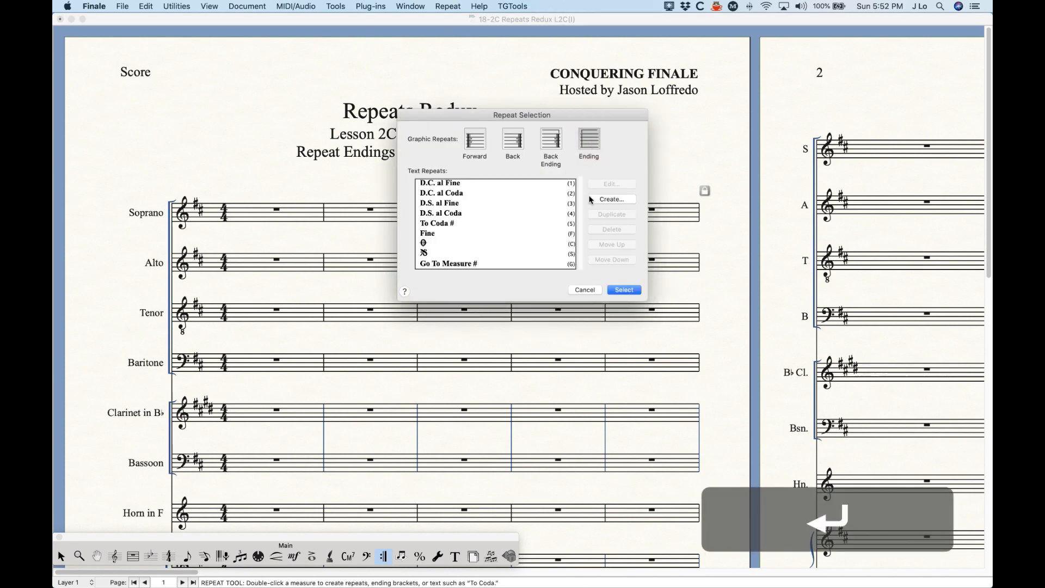
left_click(619, 291)
left_click(431, 280)
left_click(492, 281)
left_click(494, 303)
left_click(606, 301)
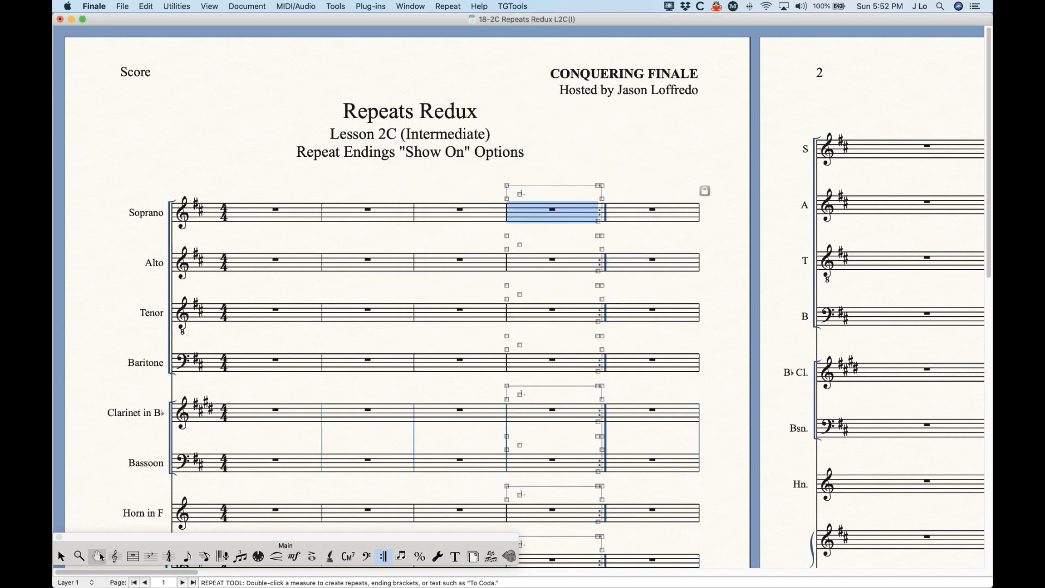
- Deselect the new ending and step through the linked parts to the Alto part
left_click(61, 556)
left_click(513, 178)
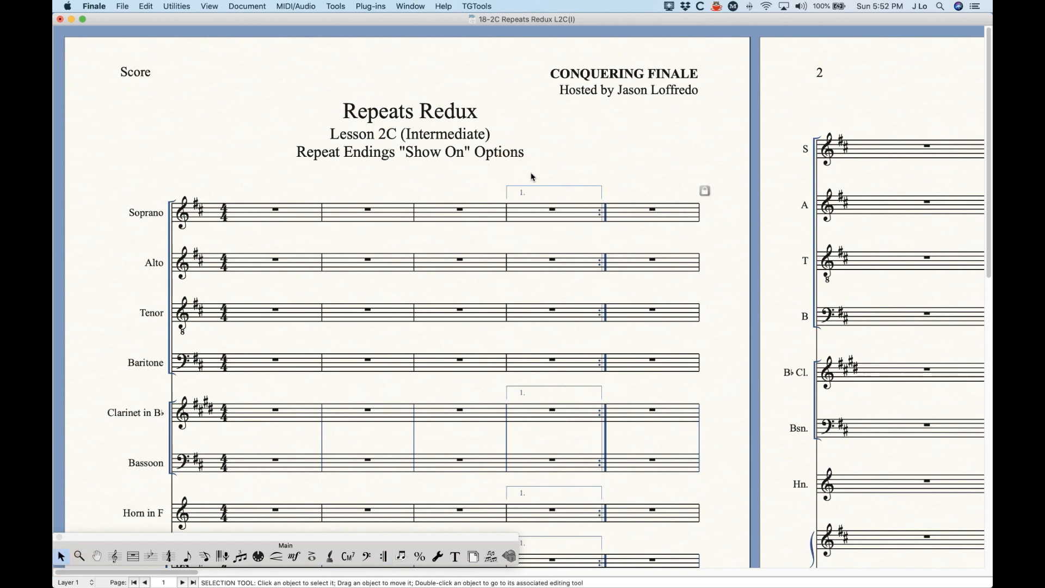
key("alt+super+period")
key("alt+super+period")
key("alt+super+period")
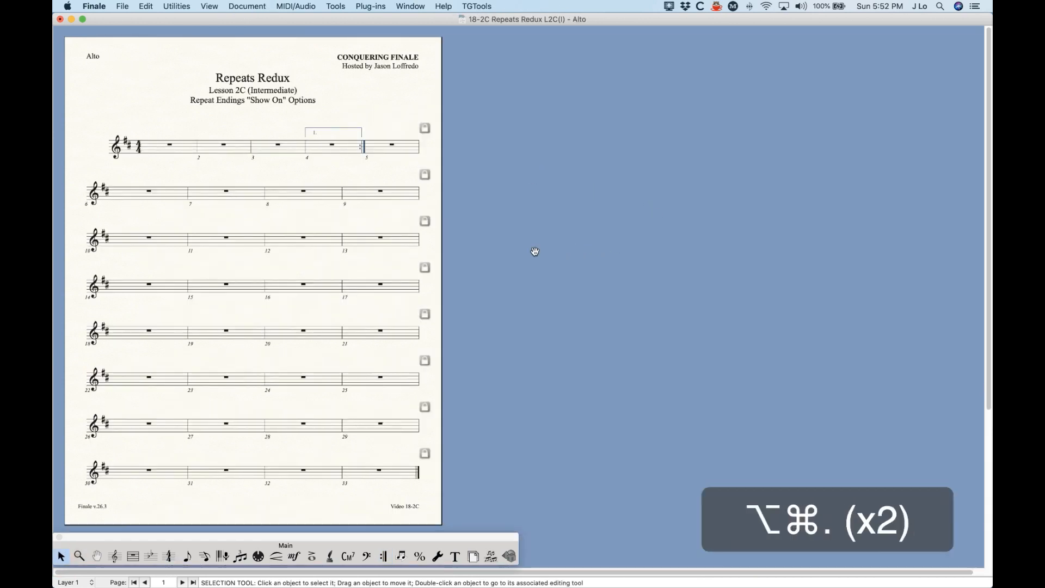
- Step back past the Alto and Soprano parts to the full score, then choose the Repeat Tool
key("alt+super+comma")
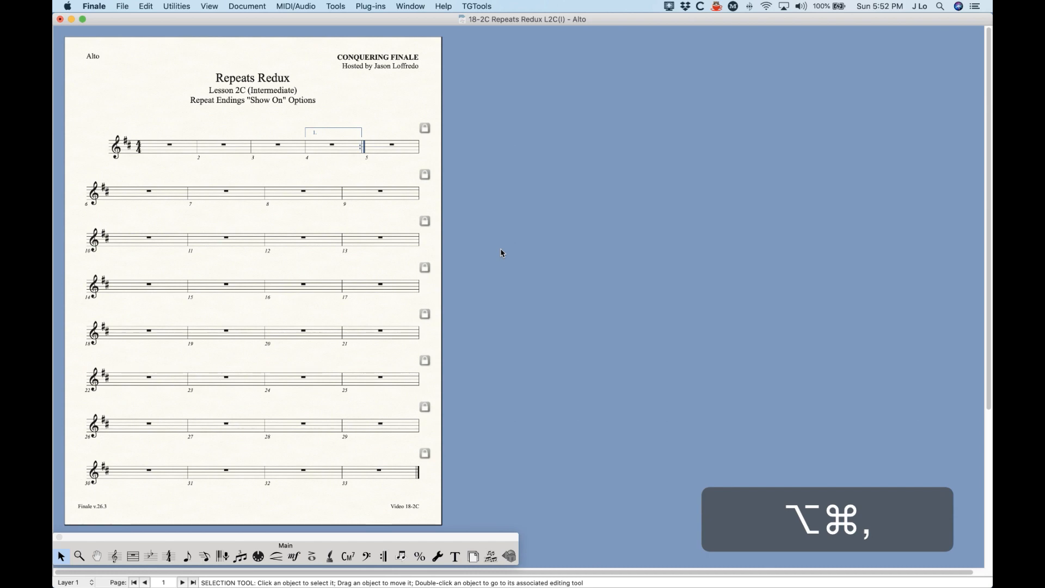
key("alt+super+comma")
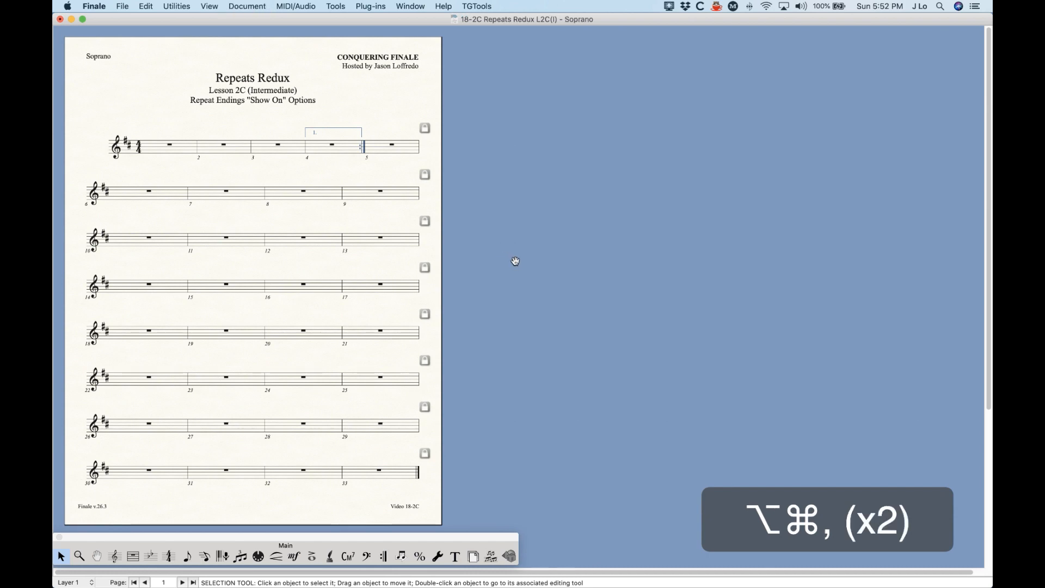
key("alt+super+comma")
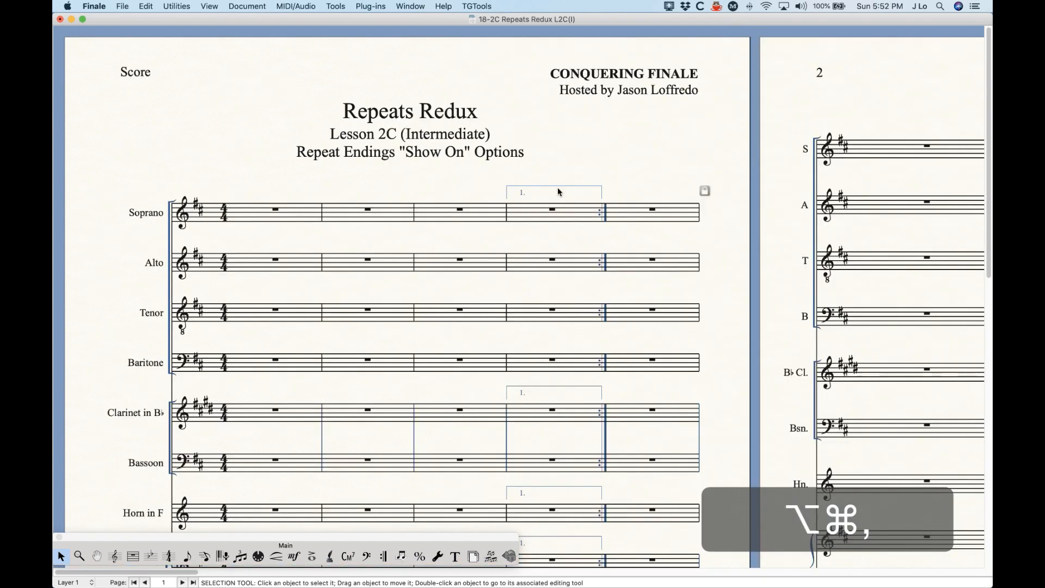
left_click(382, 556)
- Delete the existing measure 4 ending and repeat in the Soprano staff
left_click(541, 219)
right_click(542, 221)
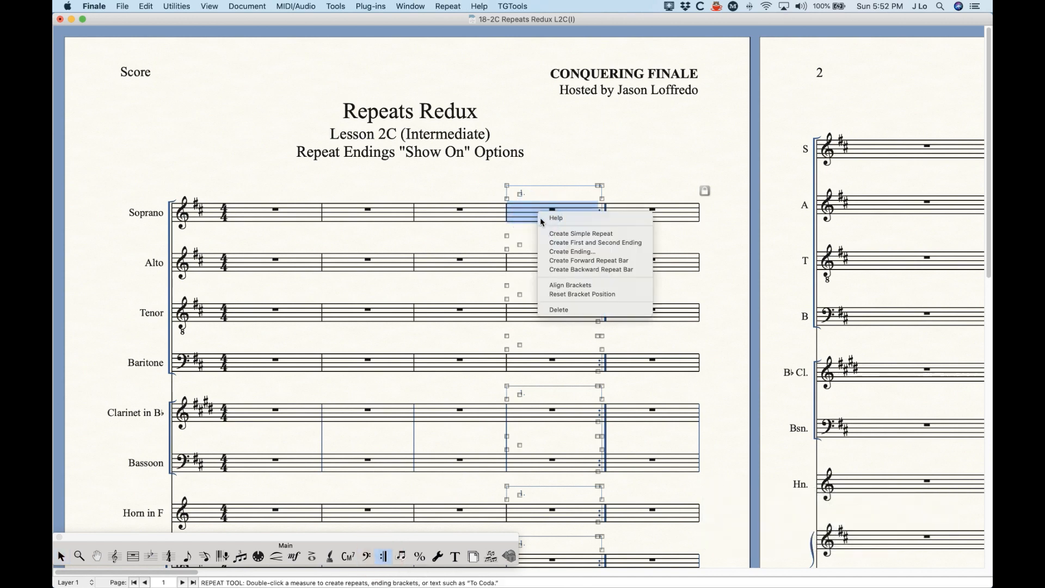
left_click(572, 310)
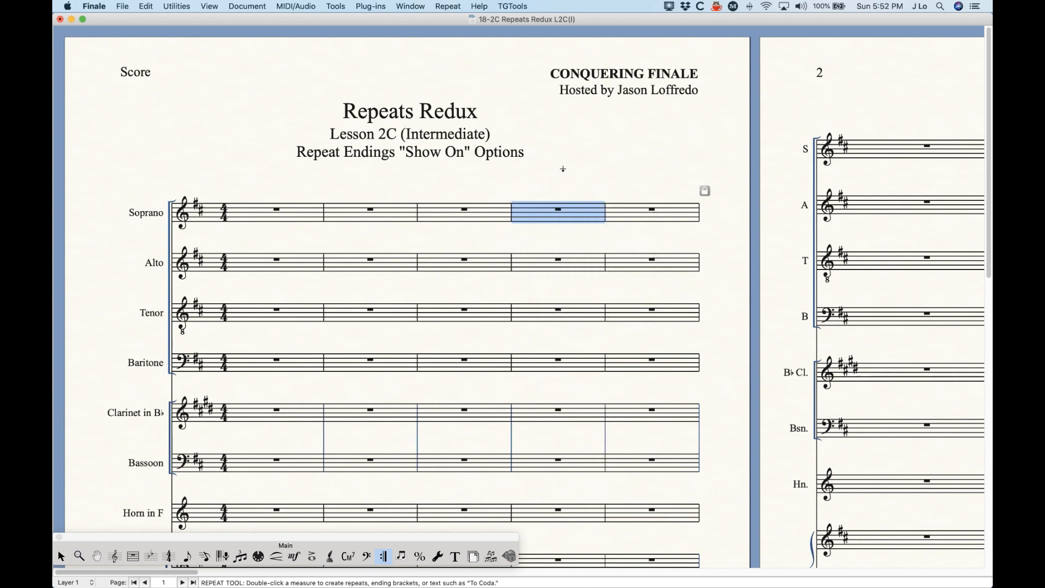
- Start a new measure 4 ending limited to Staff List 1
key("Return")
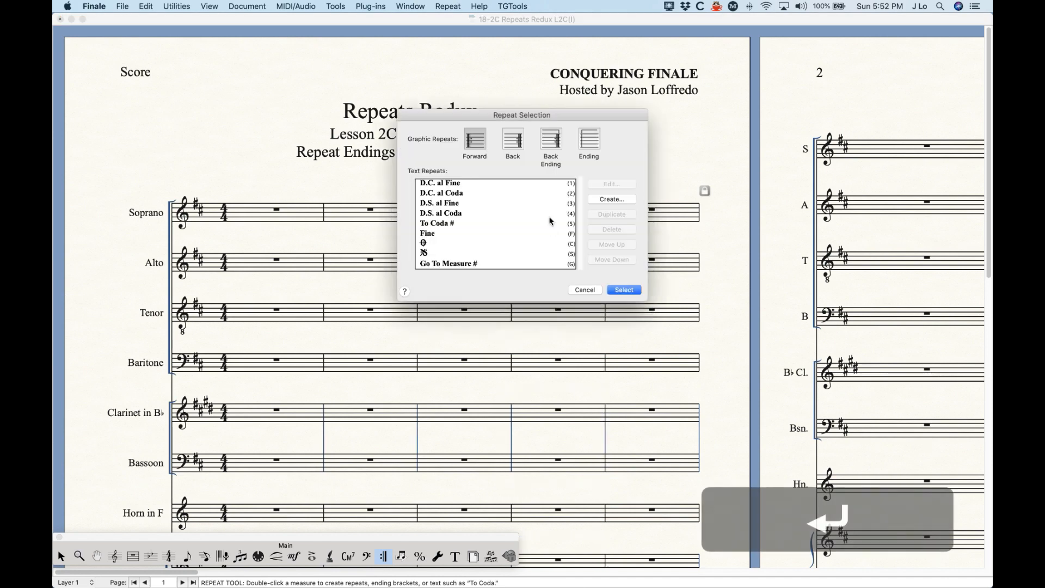
left_click(590, 140)
left_click(616, 289)
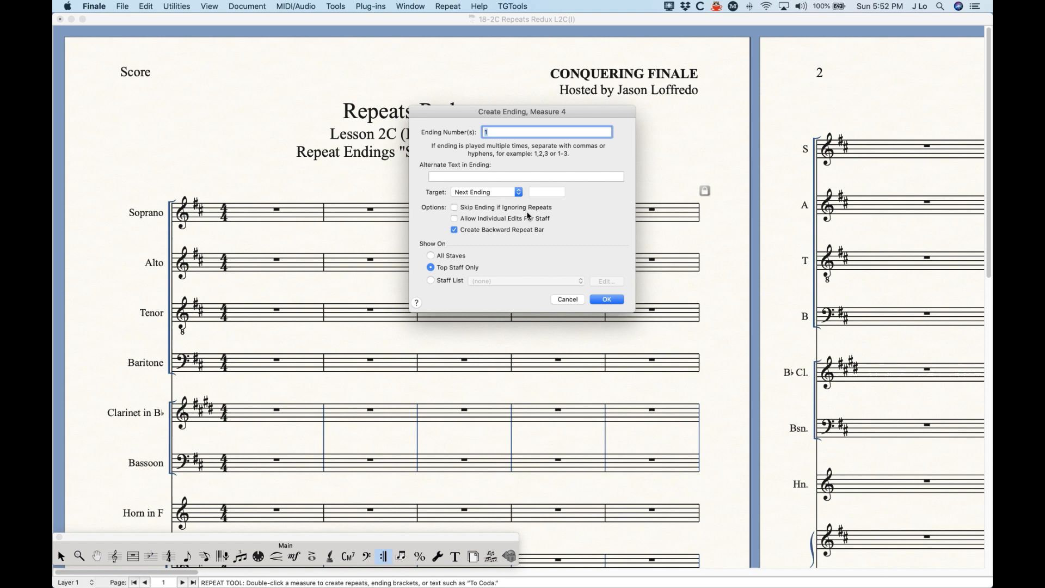
left_click(444, 285)
left_click(510, 281)
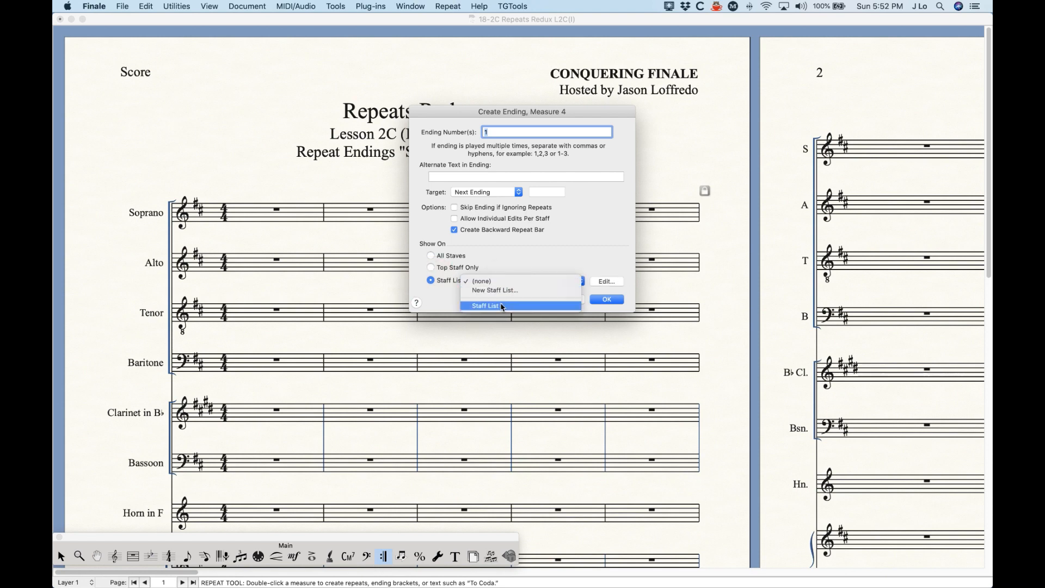
key("Return")
- Rename the staff list to 'New List' and save it
left_click(607, 282)
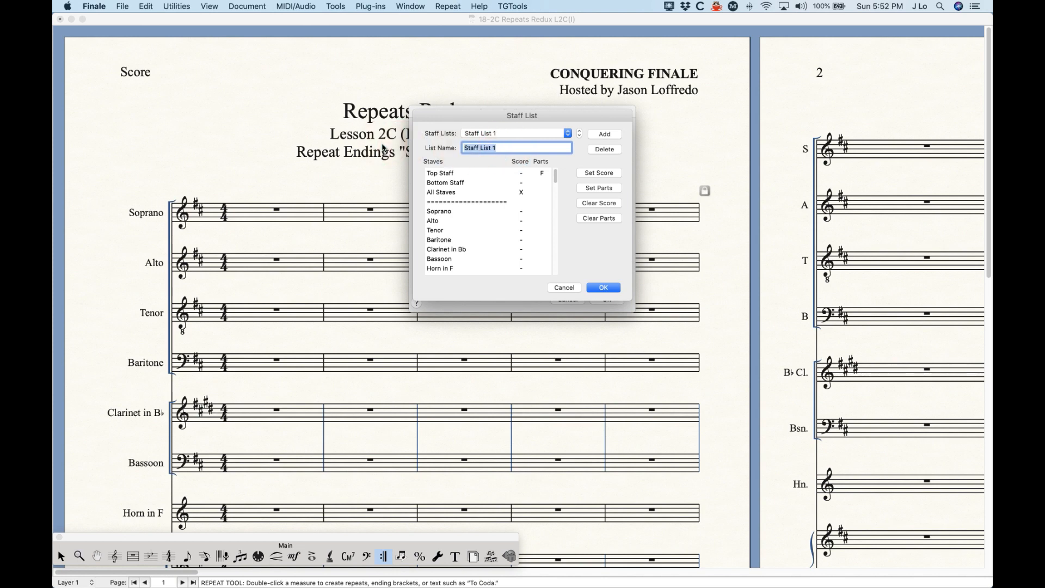
type("New List")
scroll(518, 242, "down", 3)
scroll(520, 245, "up", 3)
left_click(596, 287)
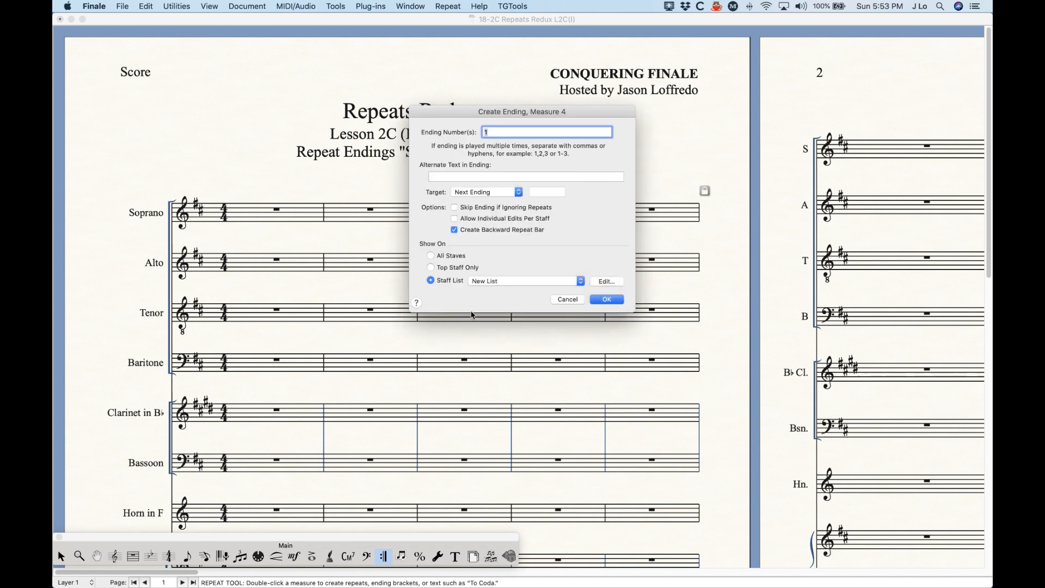
- Create the ending shown on the top staff only, then undo it
left_click(441, 267)
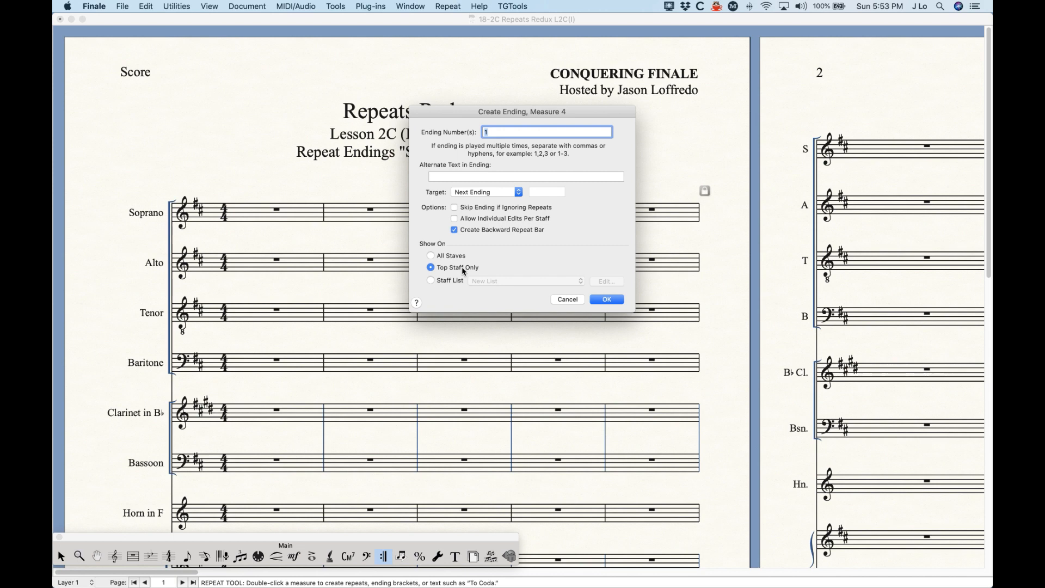
left_click(613, 298)
key("super+z")
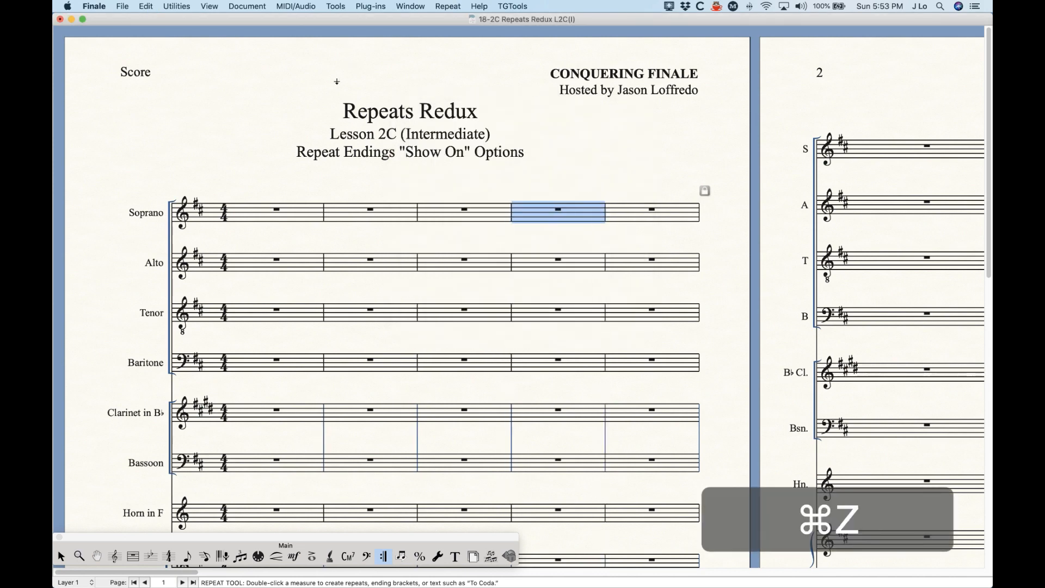
- Recreate the measure 4 first ending with a backward repeat bar
left_click(247, 6)
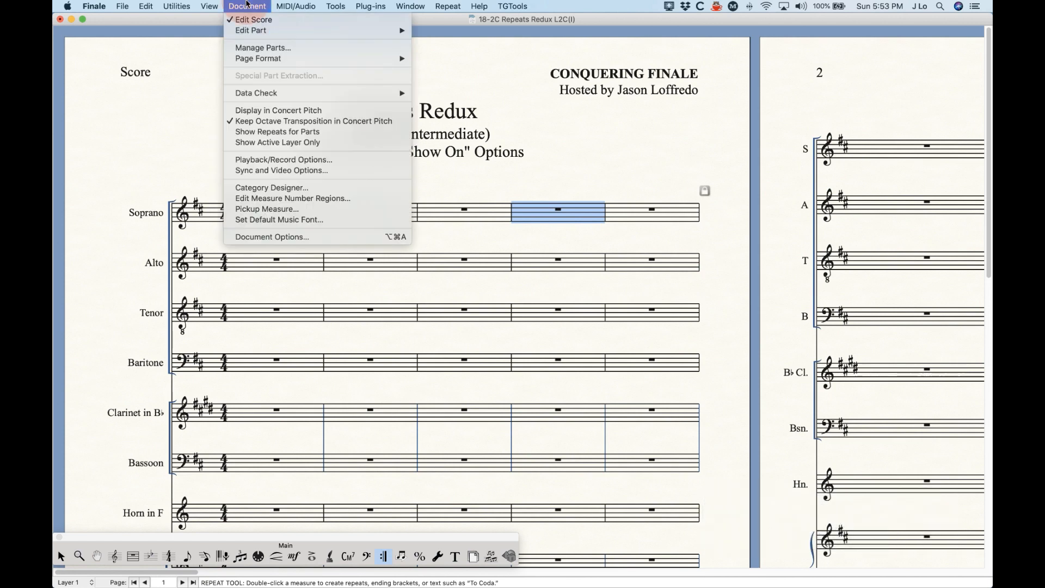
left_click(537, 205)
key("Return")
left_click(593, 145)
left_click(640, 289)
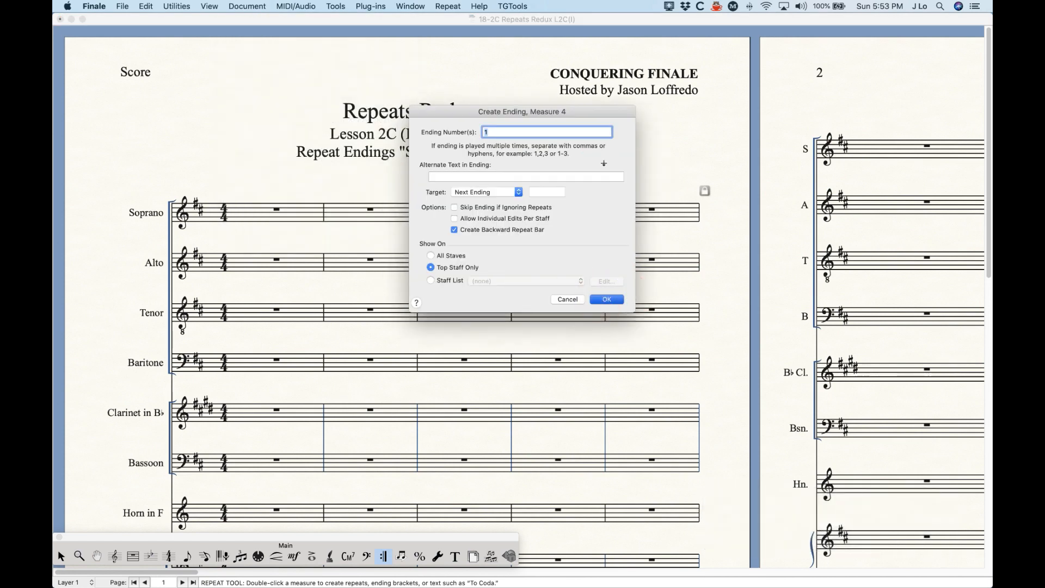
left_click(604, 299)
left_click(599, 173)
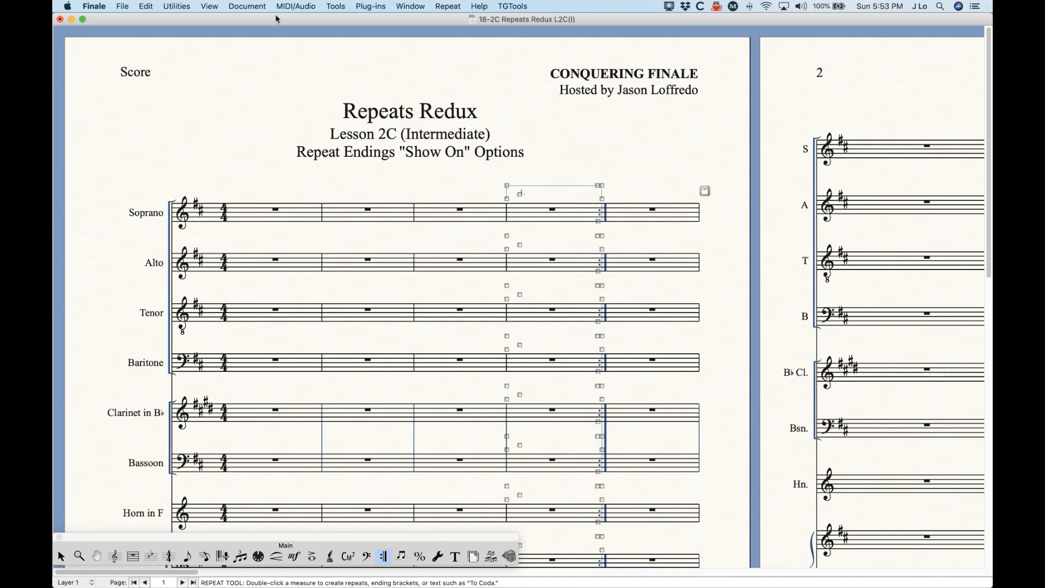
left_click(447, 6)
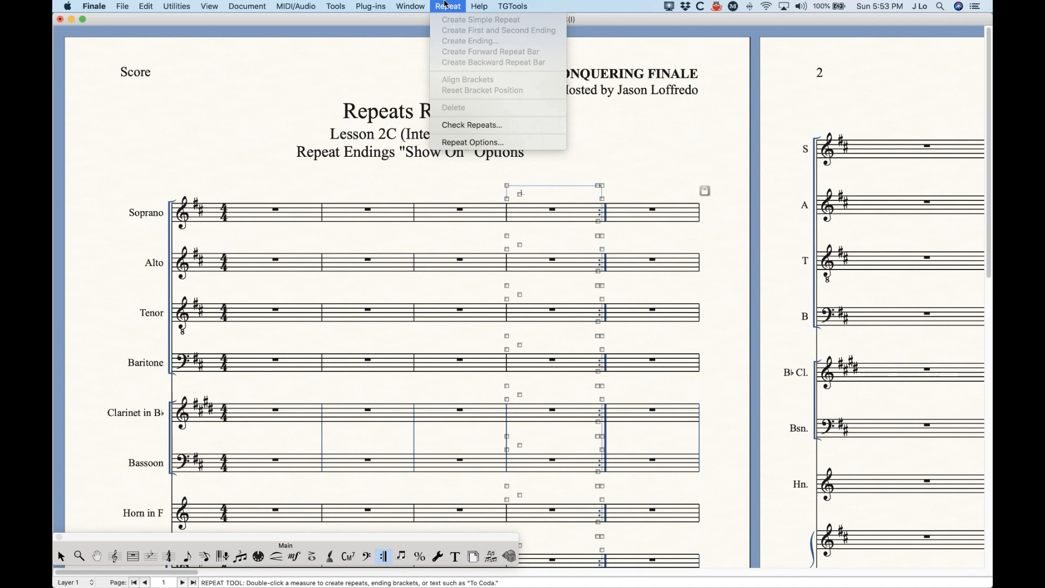
- In Repeat Options, set Show On to All Staves, apply it and close
left_click(478, 144)
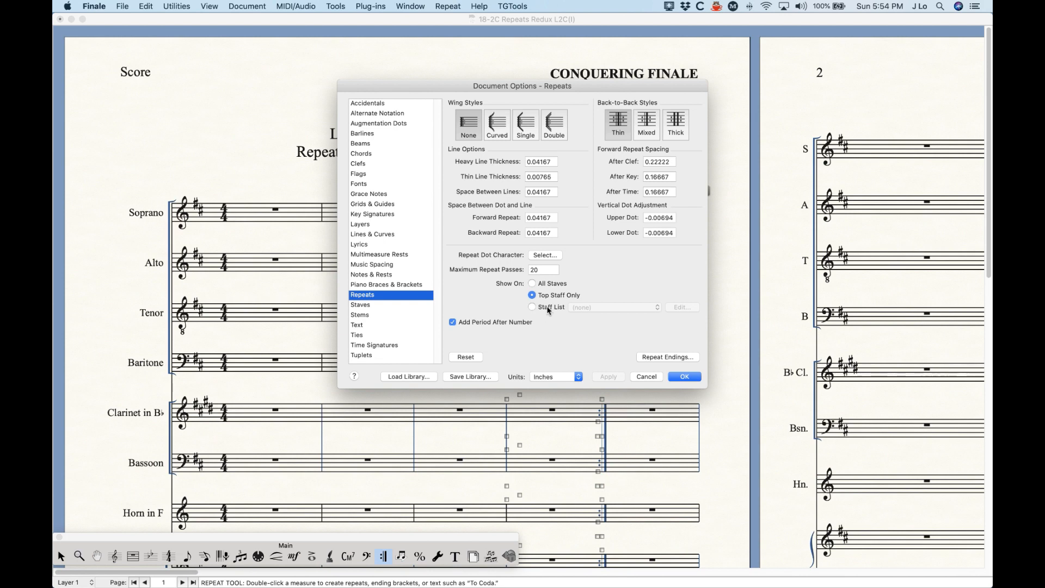
left_click(533, 283)
left_click(608, 376)
left_click(680, 377)
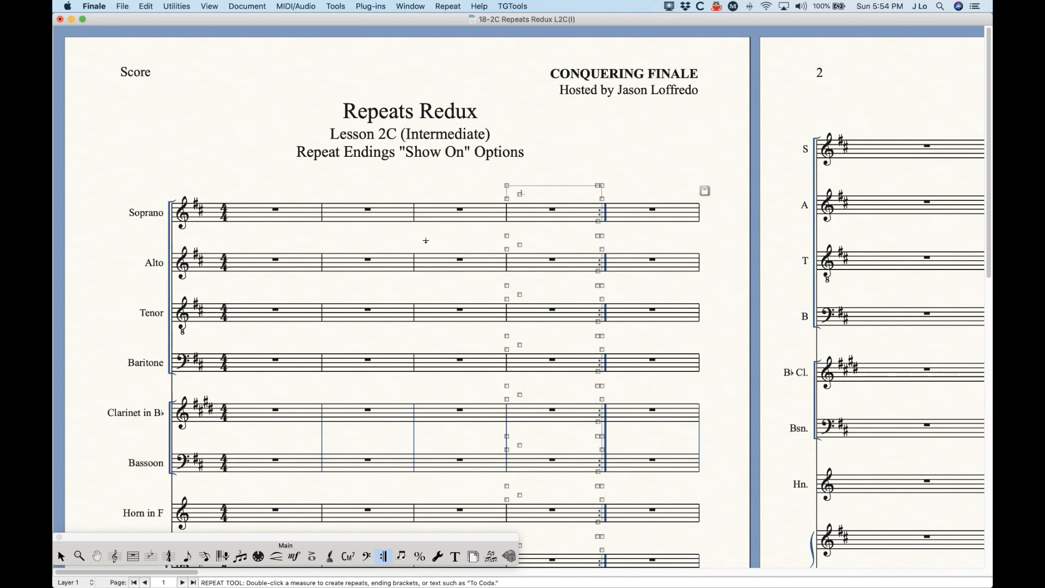
left_click(369, 208)
key("Return")
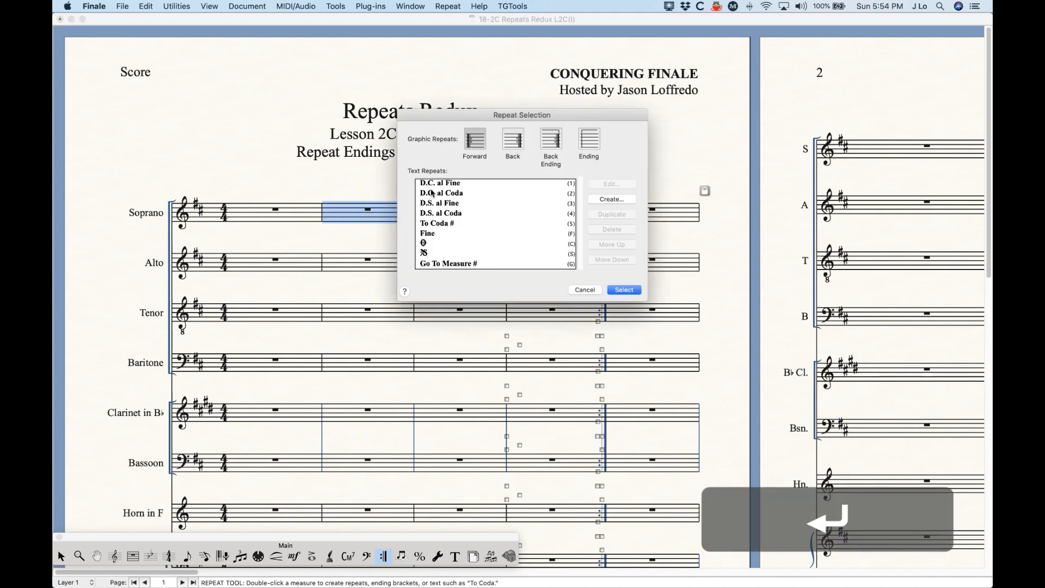
left_click(589, 140)
left_click(626, 289)
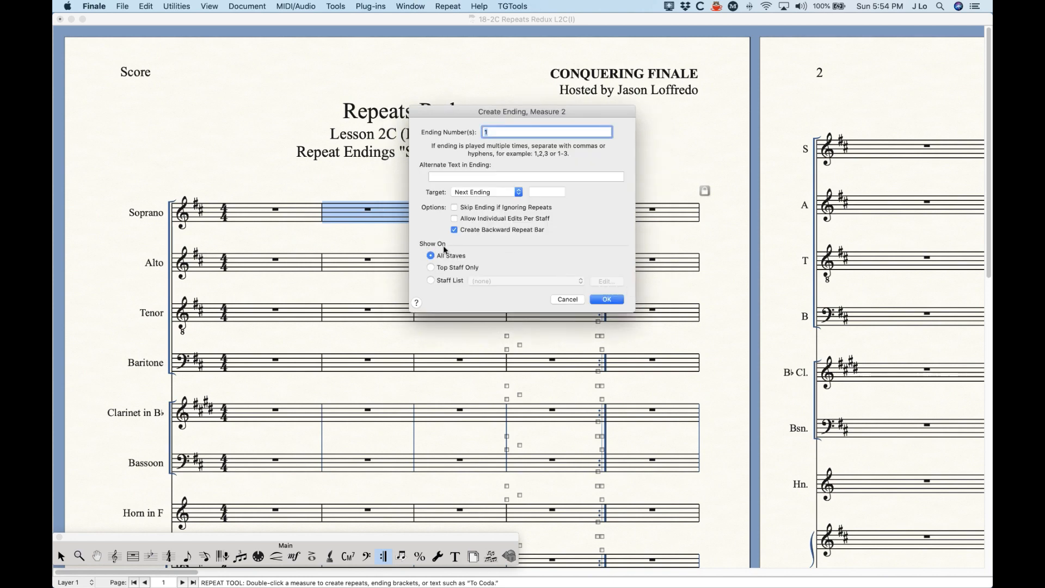
left_click(605, 300)
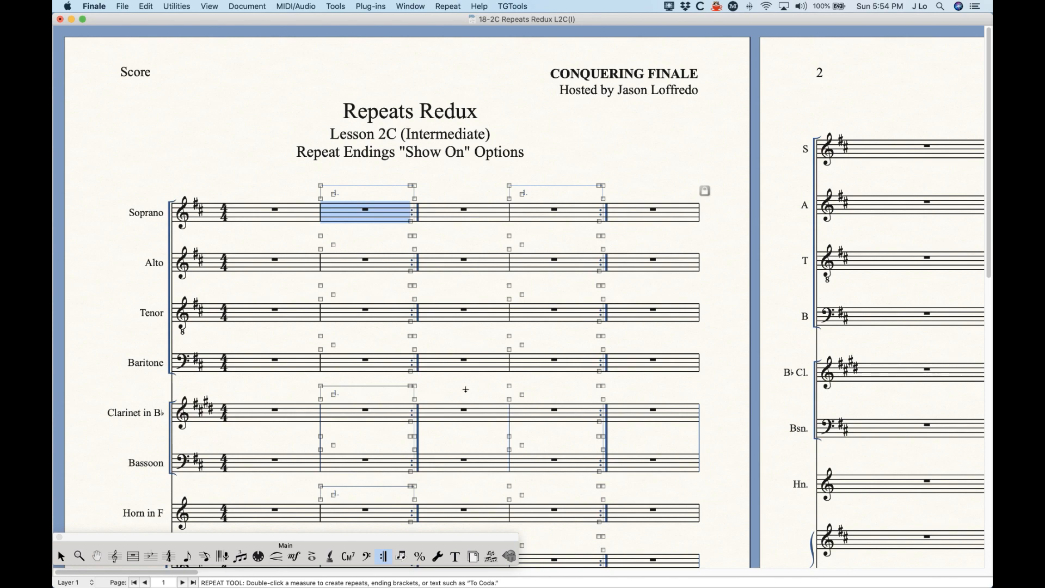
scroll(390, 416, "down", 1)
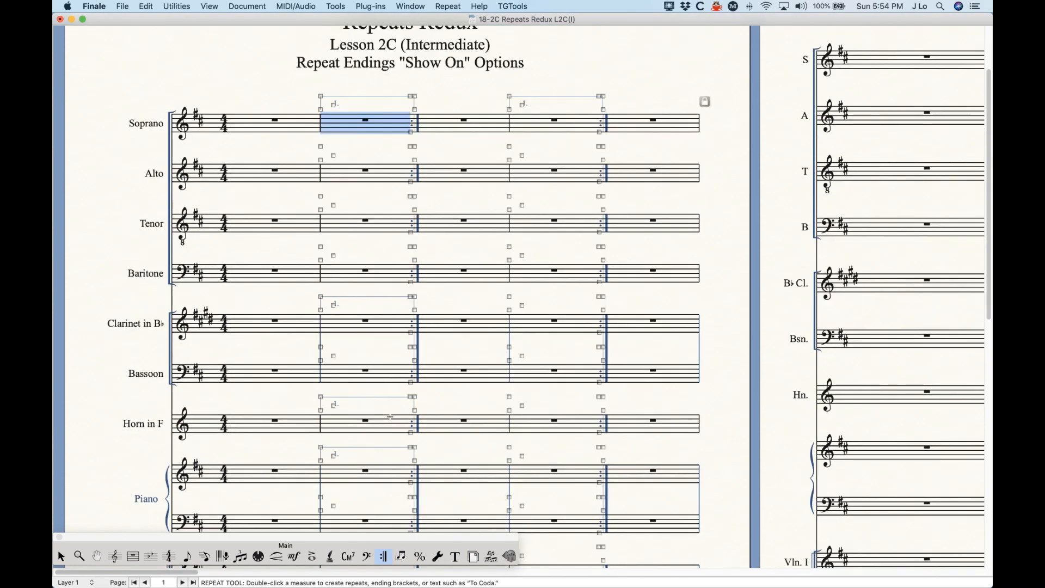
scroll(390, 417, "up", 3)
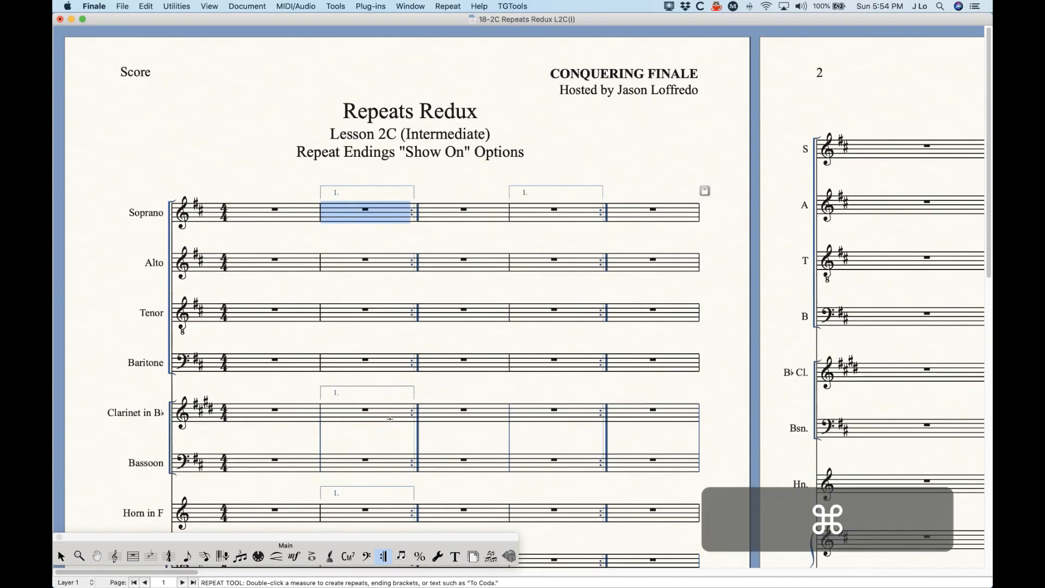
key("super+z")
- Create first and second endings from measure 2, then view its backward repeat settings unchanged
right_click(354, 216)
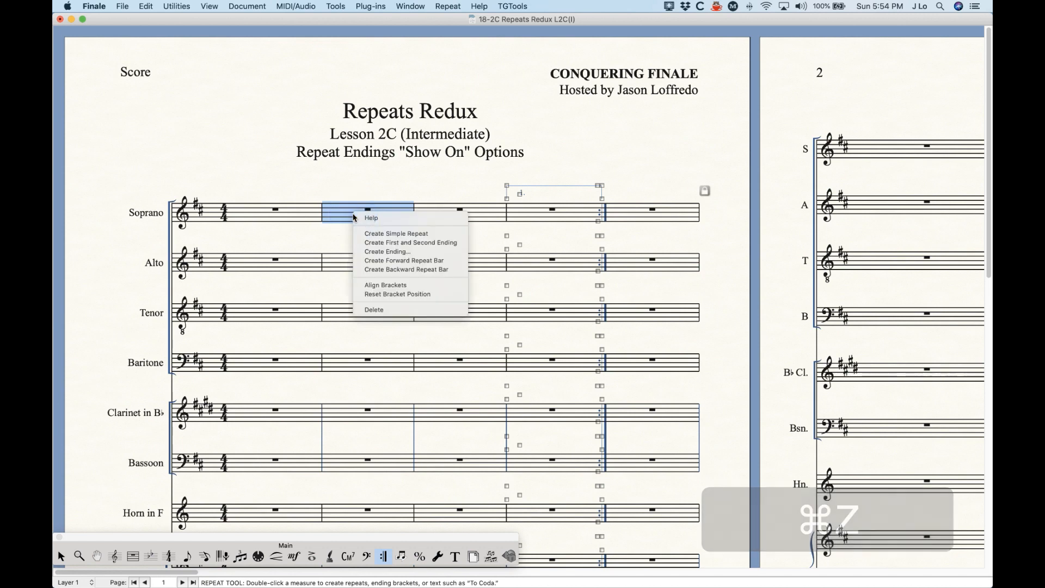
left_click(406, 243)
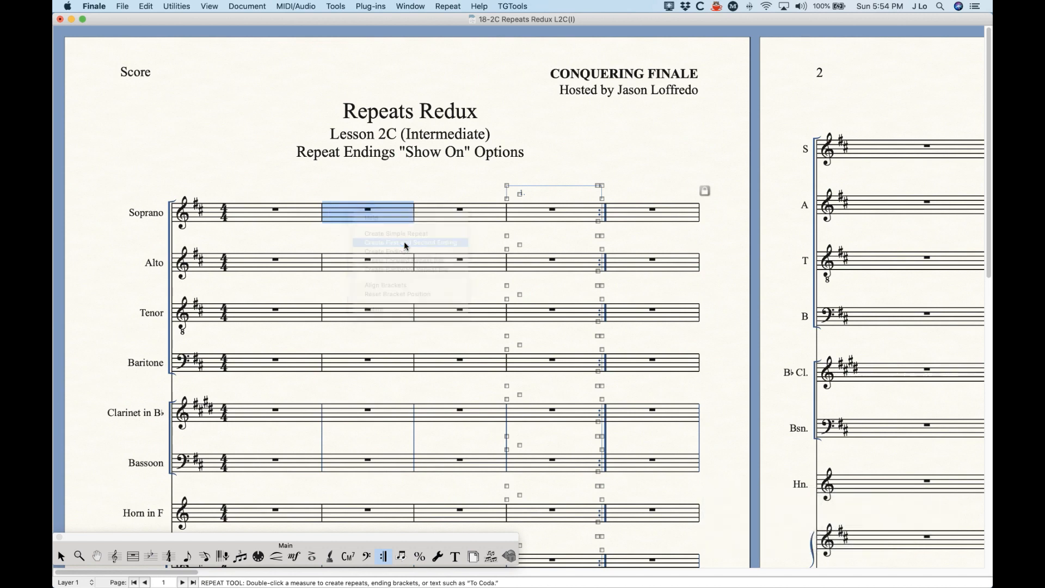
left_click(382, 173)
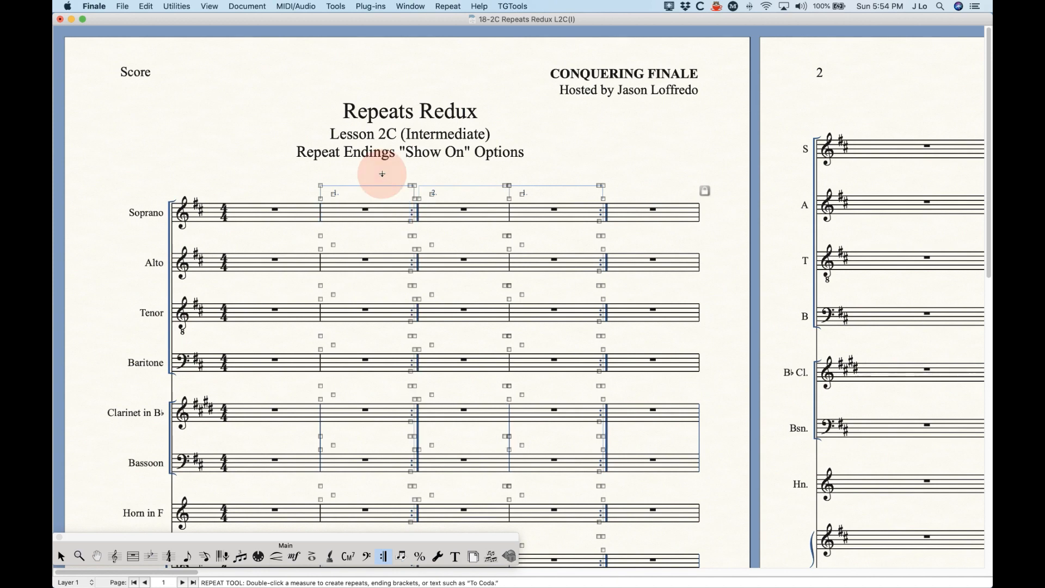
double_click(411, 224)
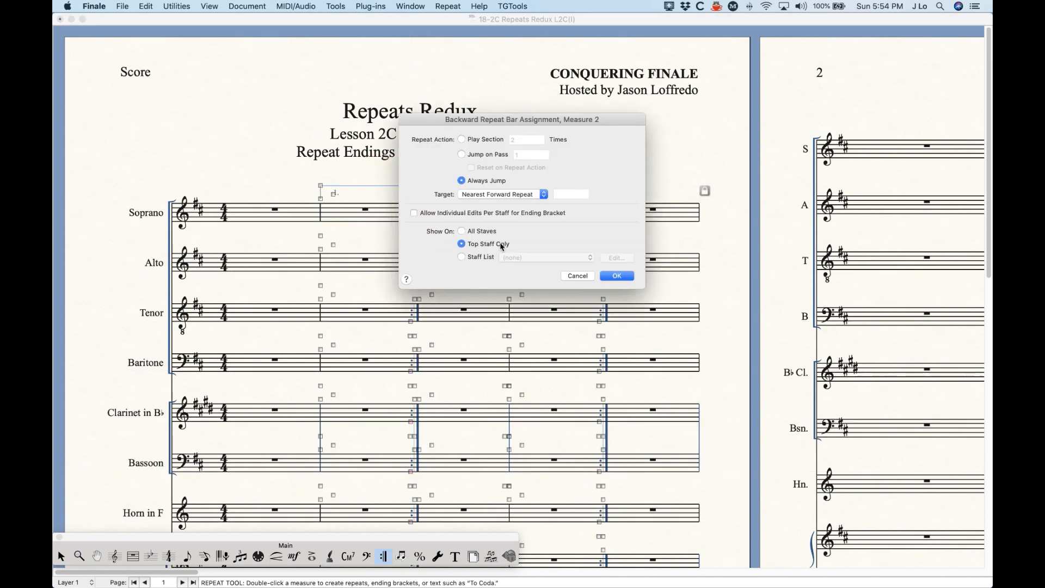
left_click(577, 276)
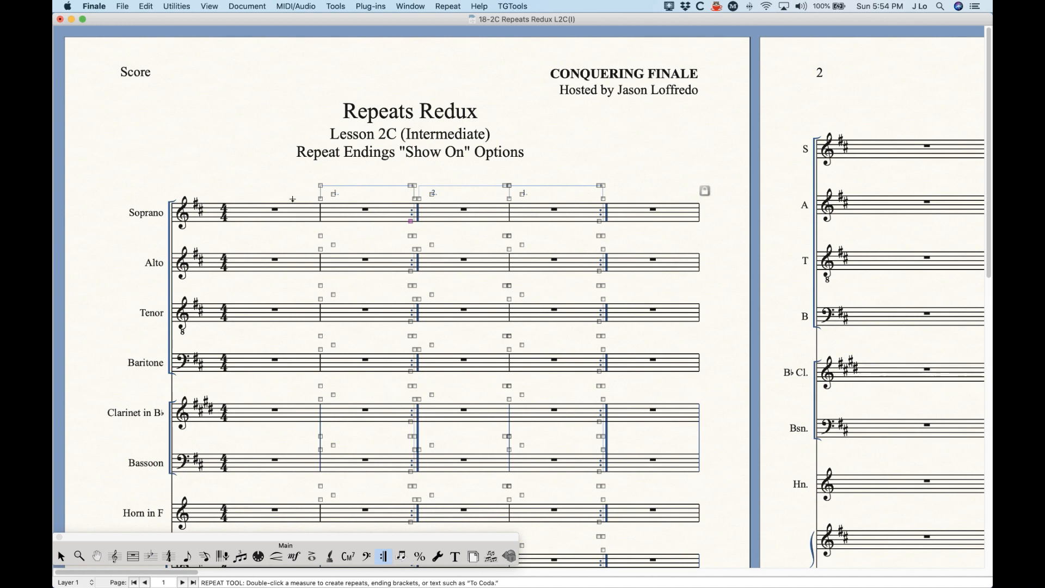
- Undo the measure 2 first and second endings
key("cmd+z")
right_click(371, 209)
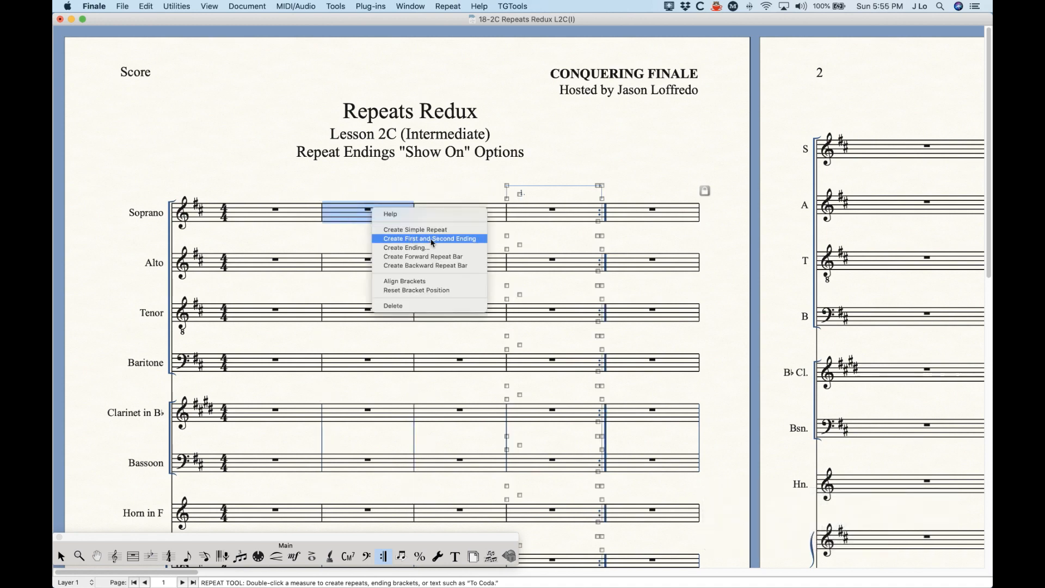
left_click(423, 184)
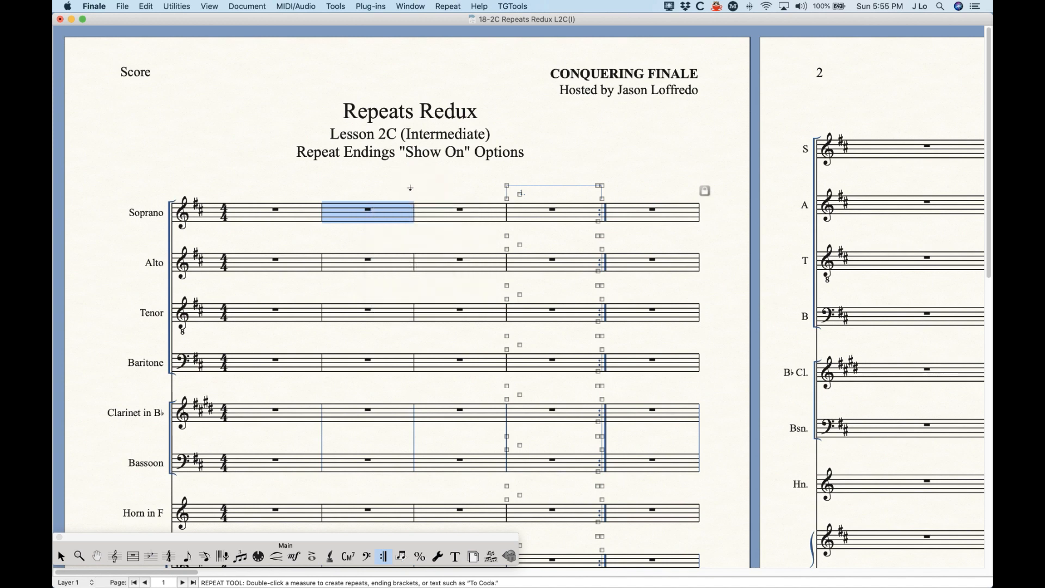
- Delete the measure 4 repeat and recreate its first ending with backward repeat on All Staves
left_click(566, 213)
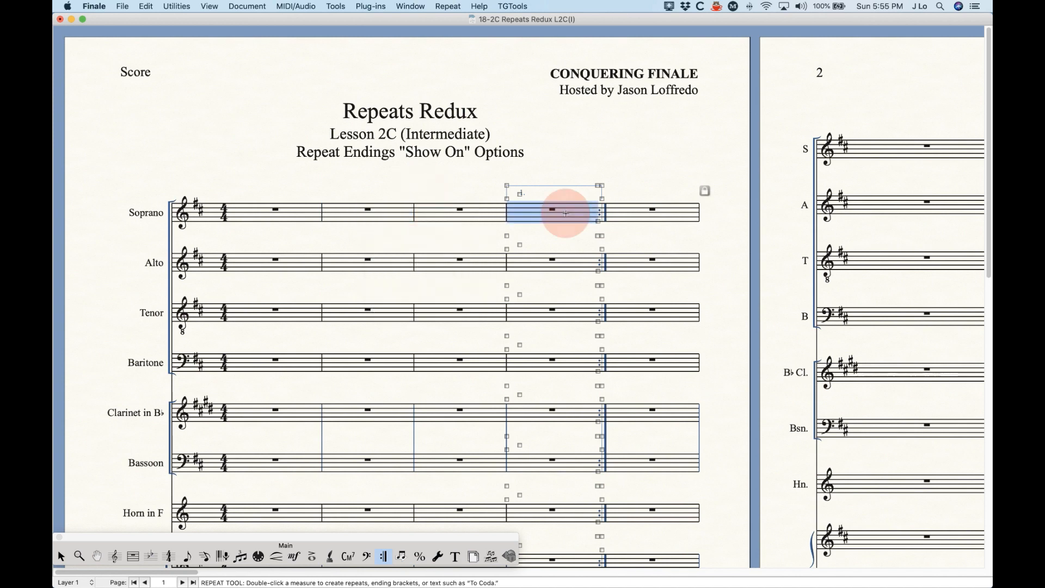
right_click(567, 212)
left_click(597, 307)
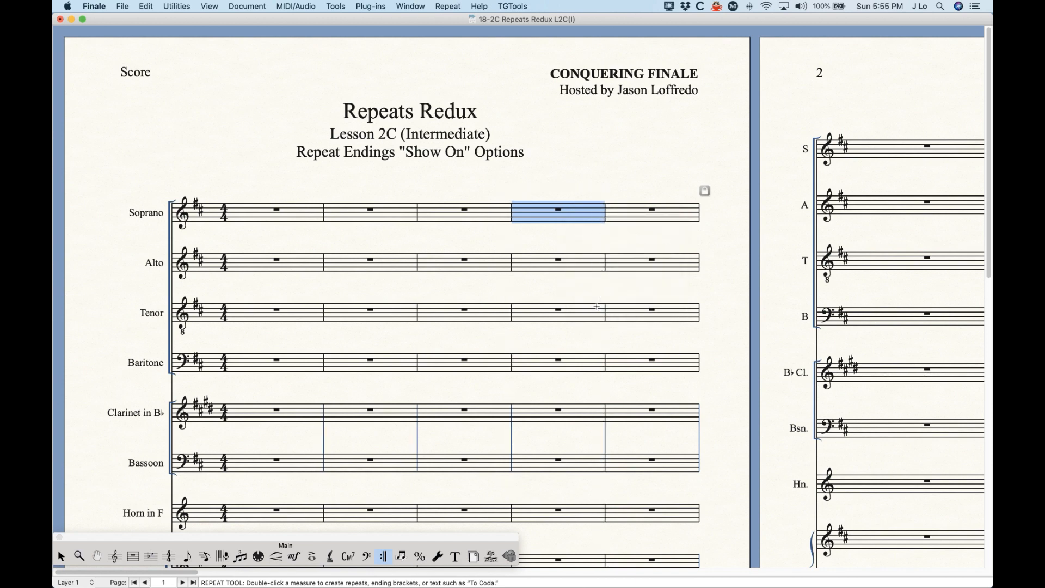
right_click(533, 217)
left_click(578, 255)
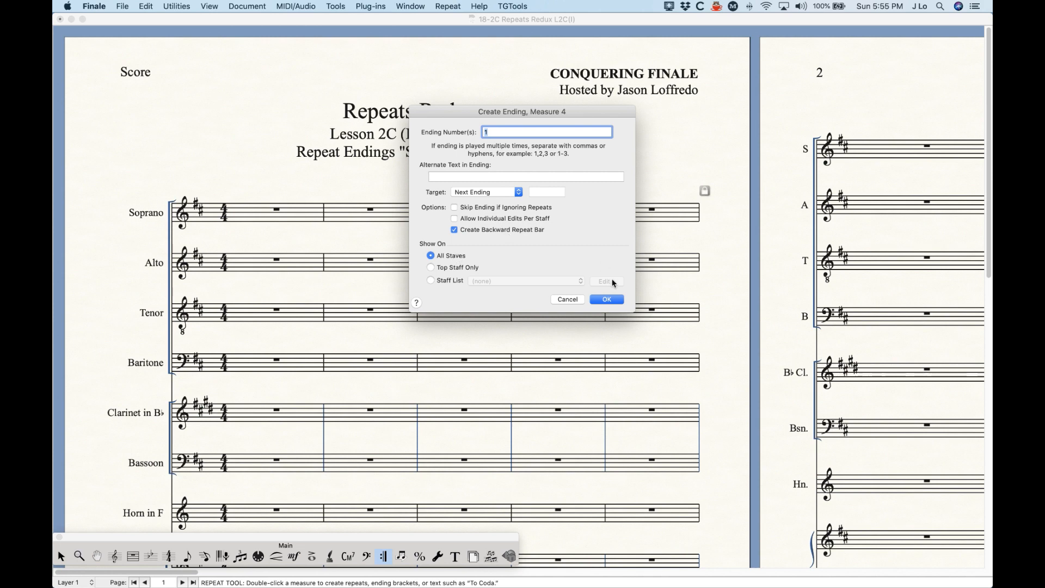
left_click(606, 299)
left_click(551, 159)
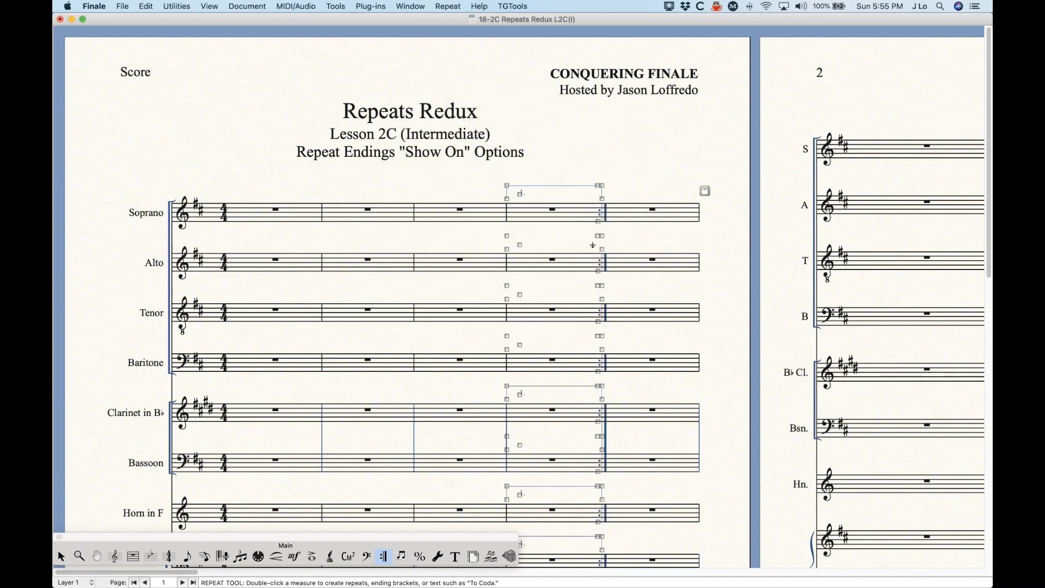
scroll(553, 414, "down", 3)
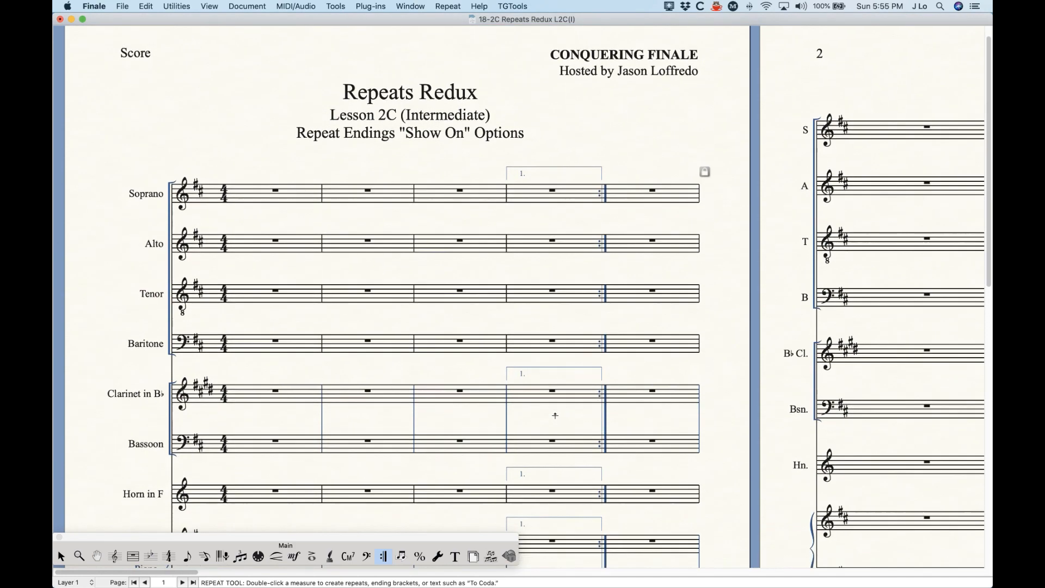
left_click(551, 174)
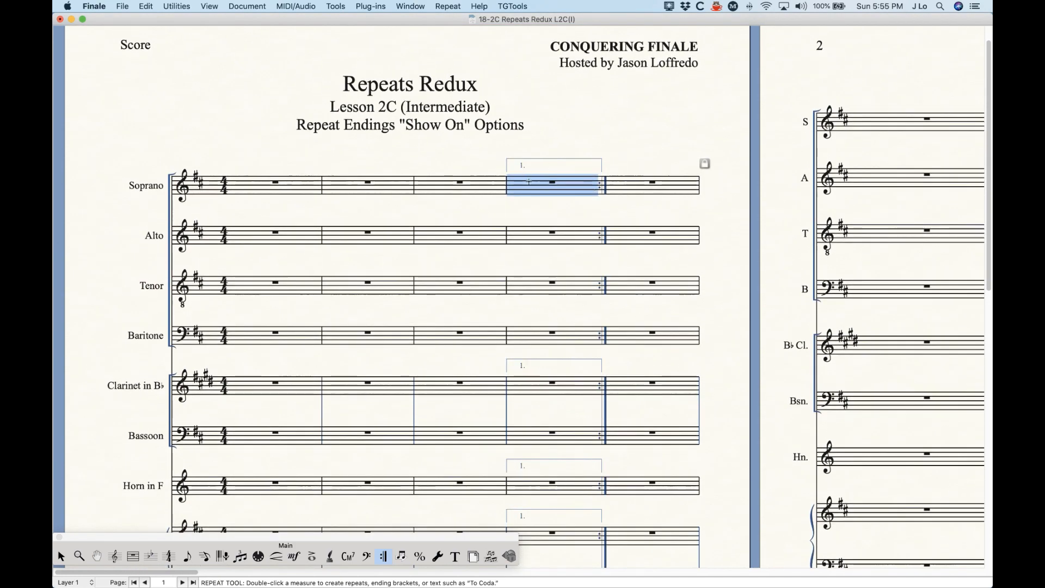
scroll(544, 376, "up", 1)
left_click(543, 370)
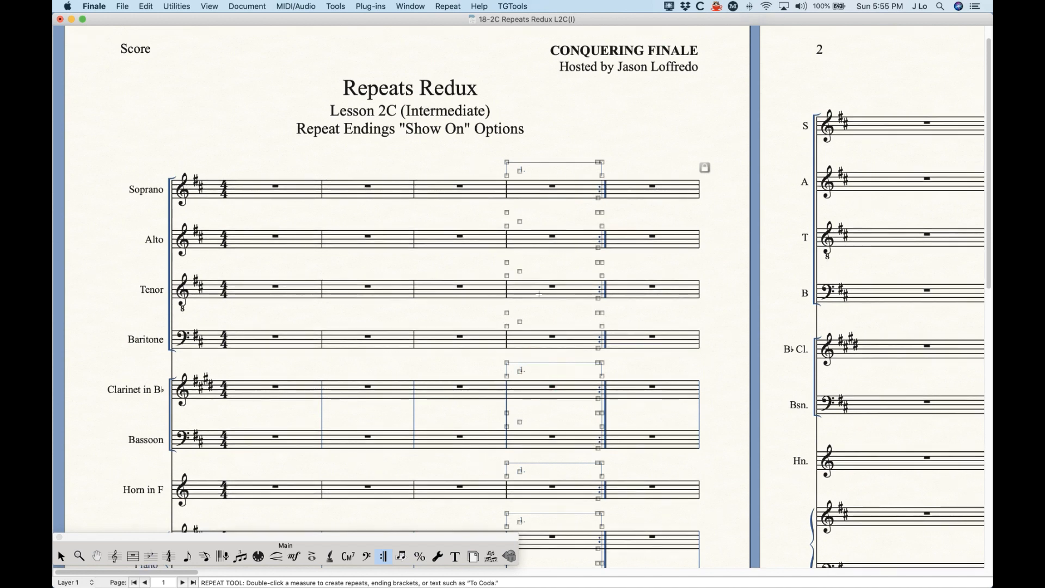
left_click(514, 171, "shift")
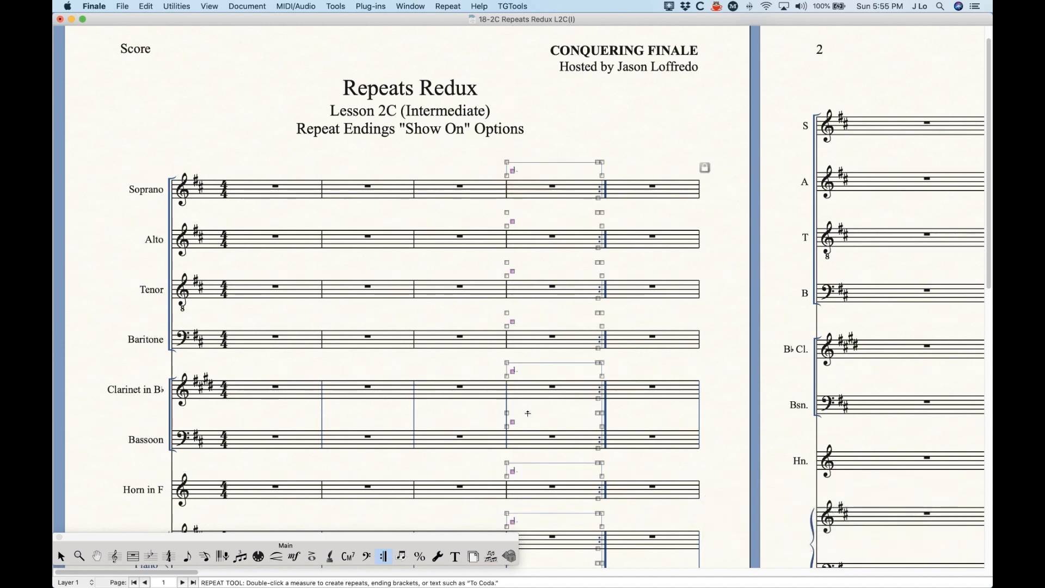
scroll(541, 452, "down", 3)
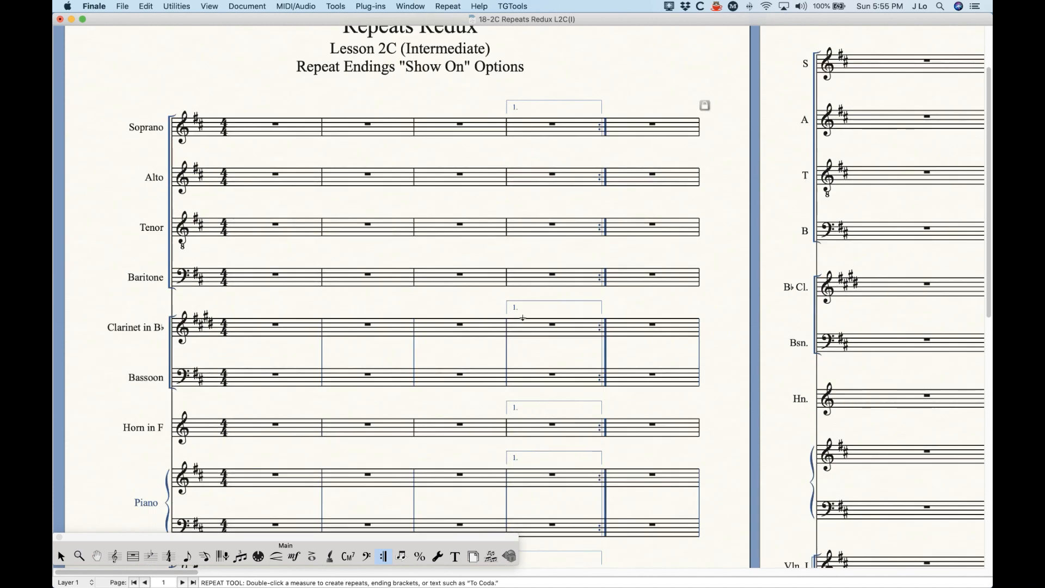
left_click(532, 410)
left_click(537, 383)
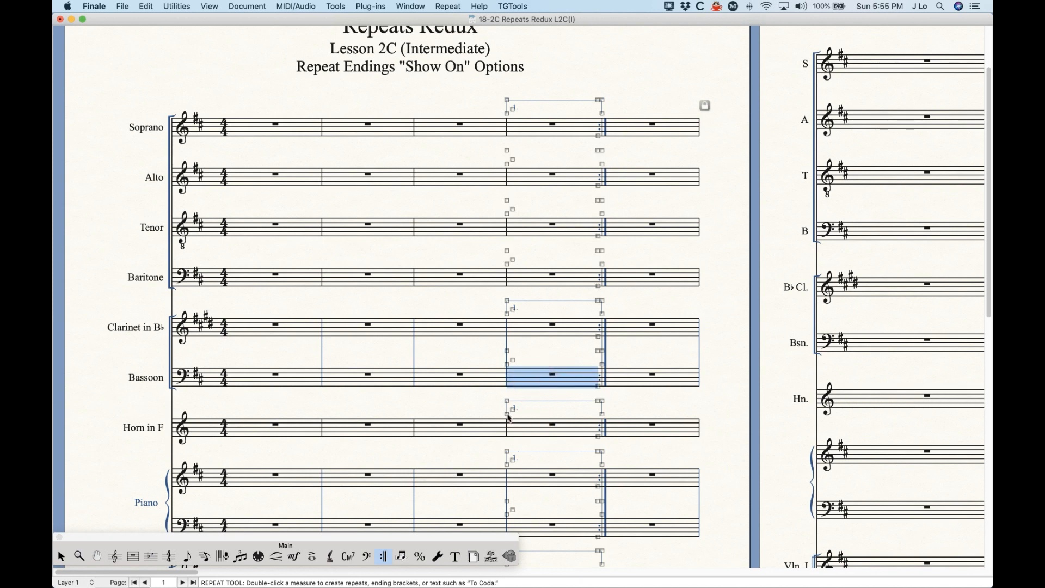
left_click(507, 414)
key("shift")
left_click_drag(506, 414, 508, 408)
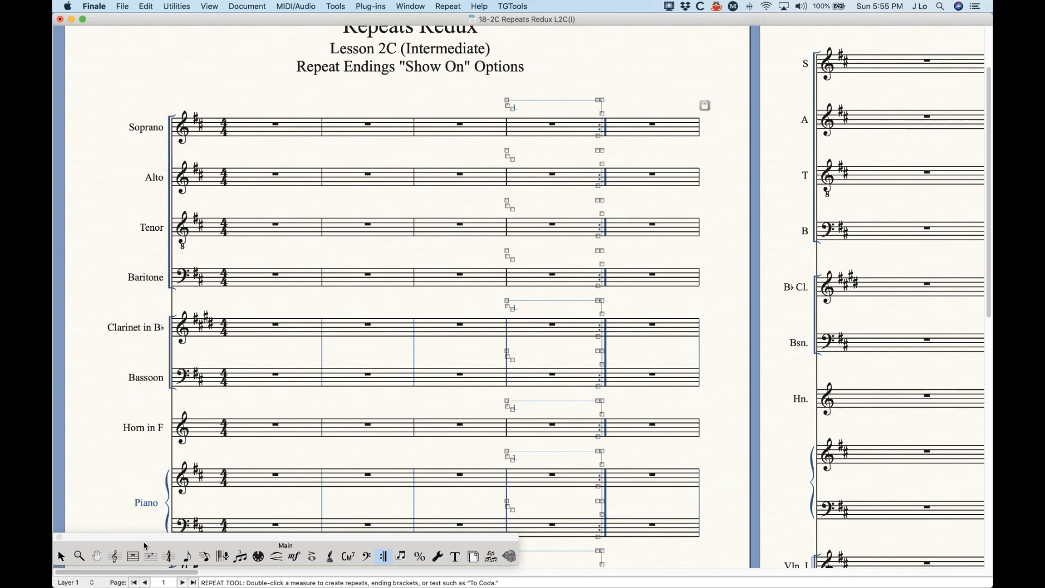
key("Escape")
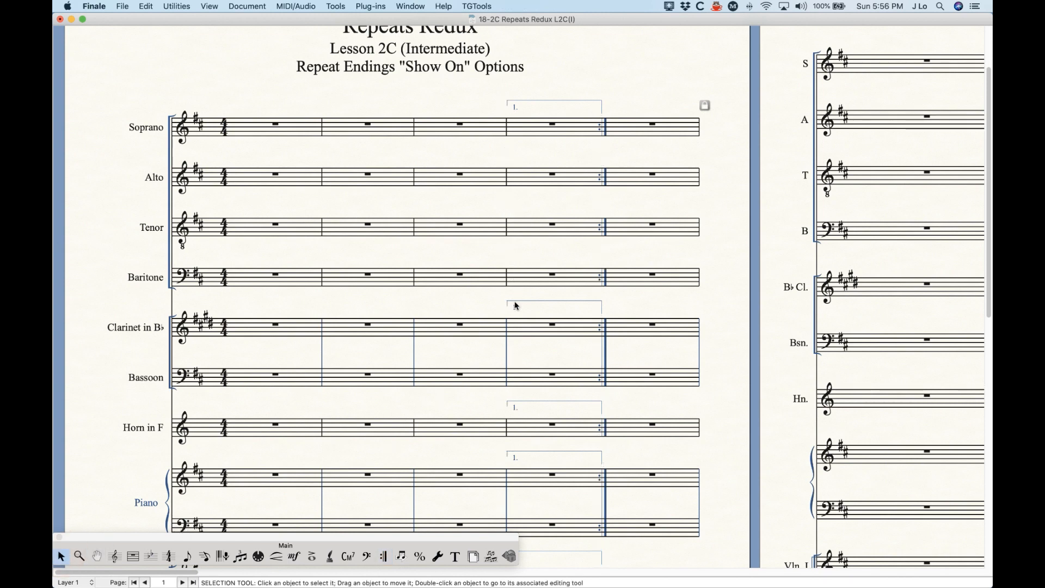
key("super+z")
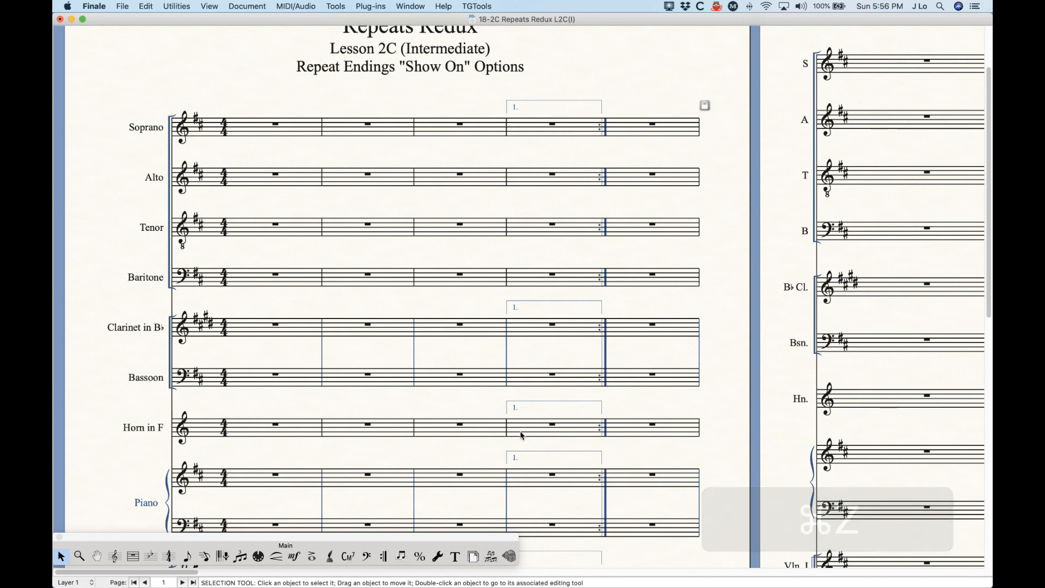
key("super+z")
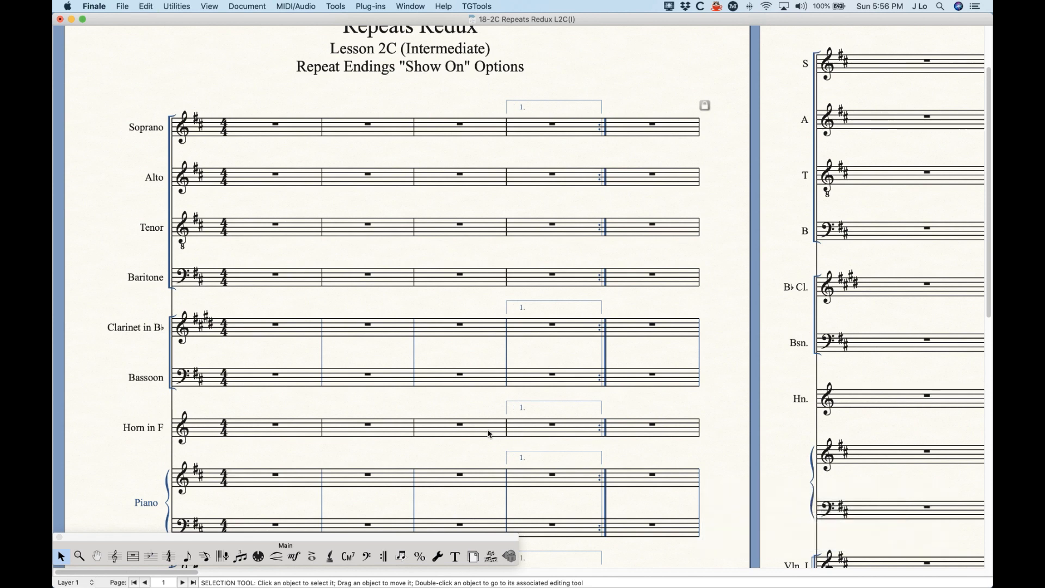
left_click(383, 556)
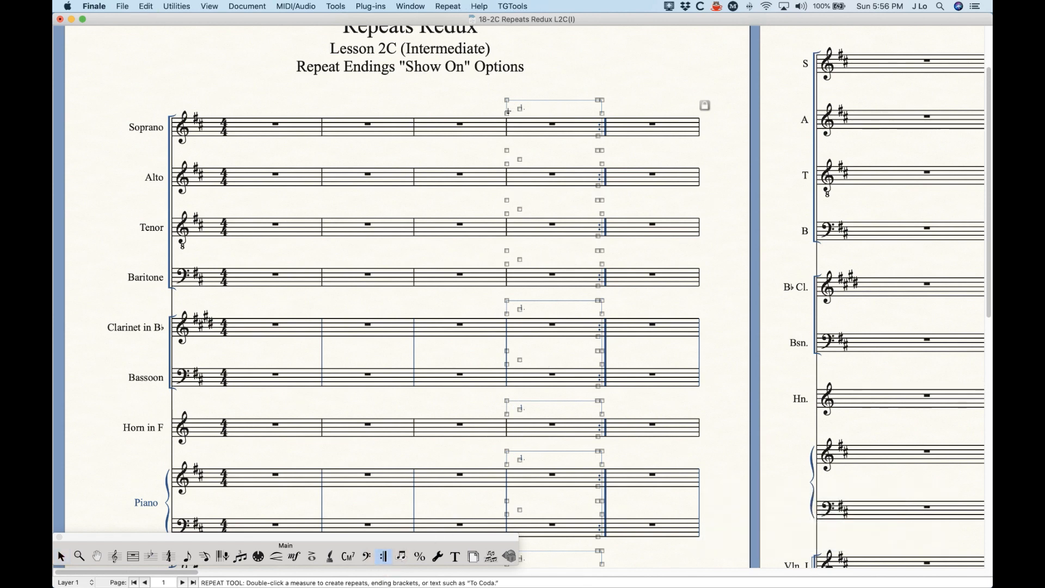
- Turn on Allow Individual Edits per Staff for the Soprano ending bracket, then toggle it again
right_click(508, 113)
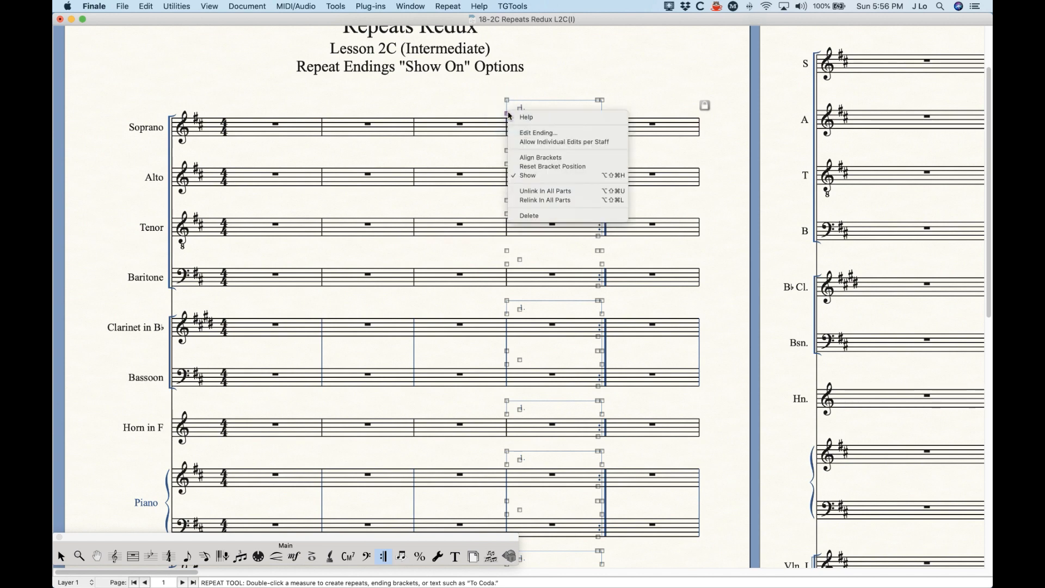
left_click(555, 144)
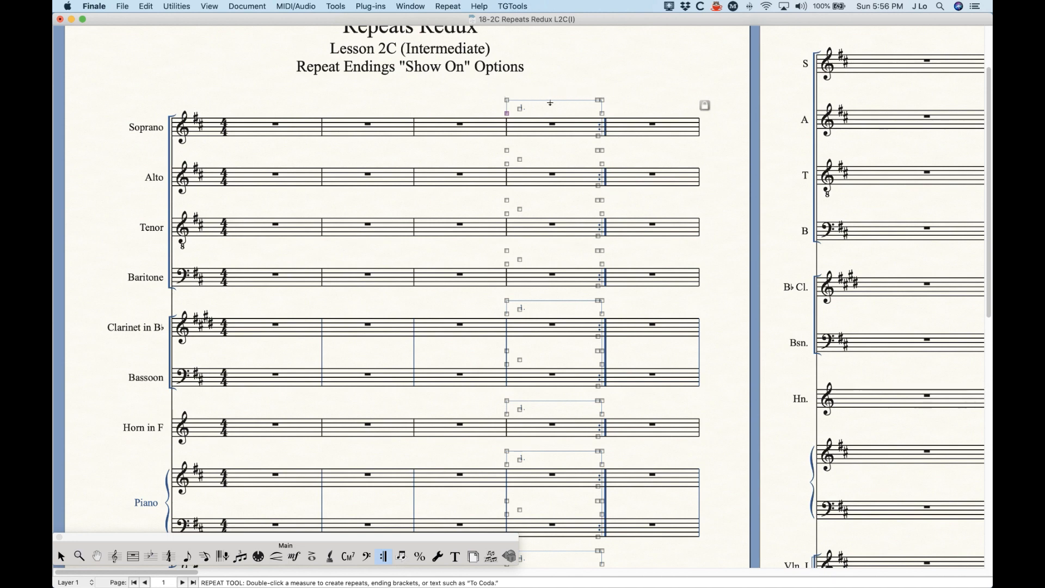
left_click(506, 114, "shift")
left_click(506, 101)
left_click(507, 113)
right_click(507, 112)
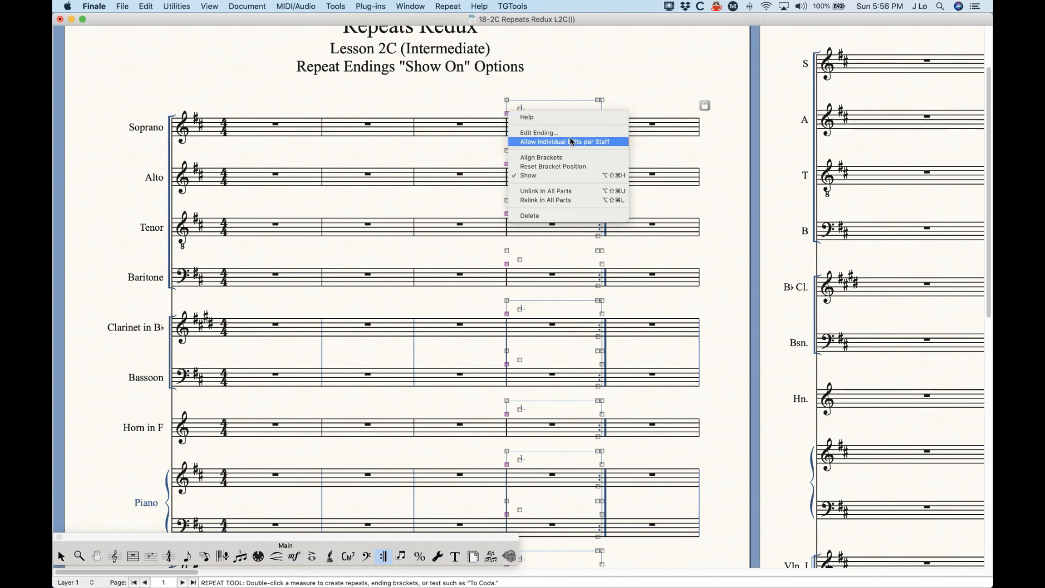
left_click(572, 142)
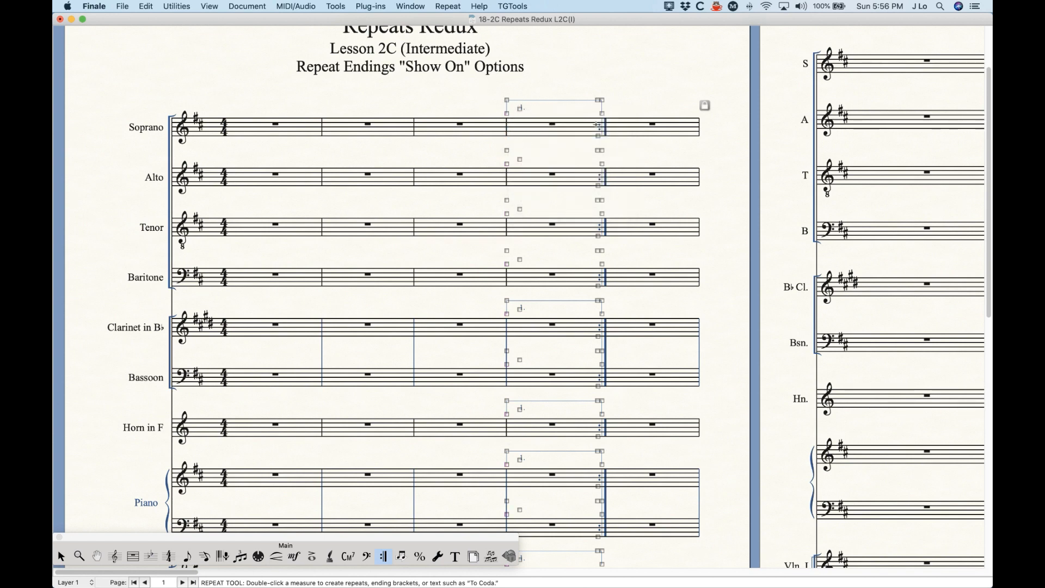
- Select the Soprano bracket's left and right handles and check their options
left_click(507, 113)
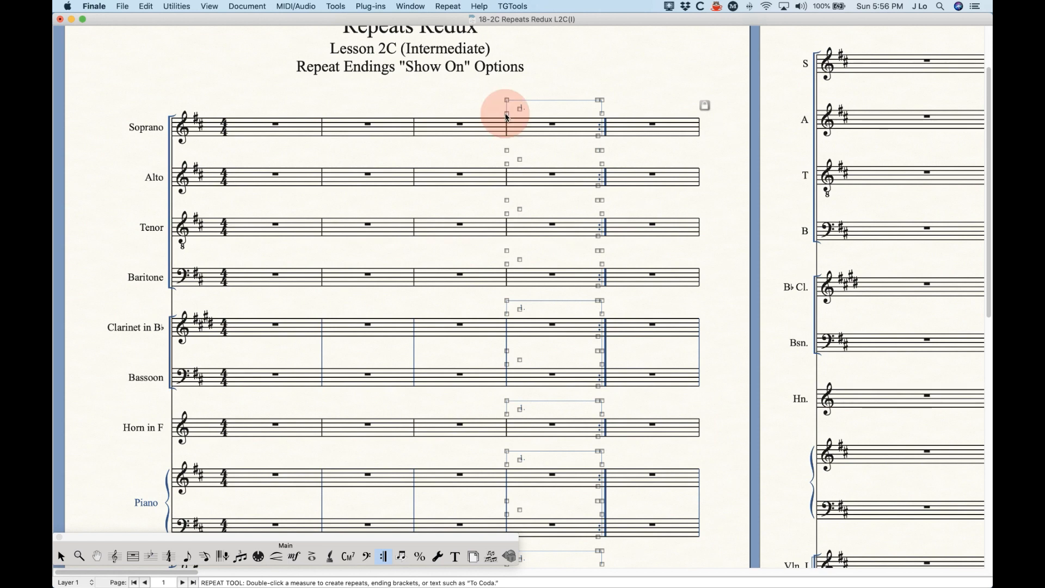
right_click(520, 108)
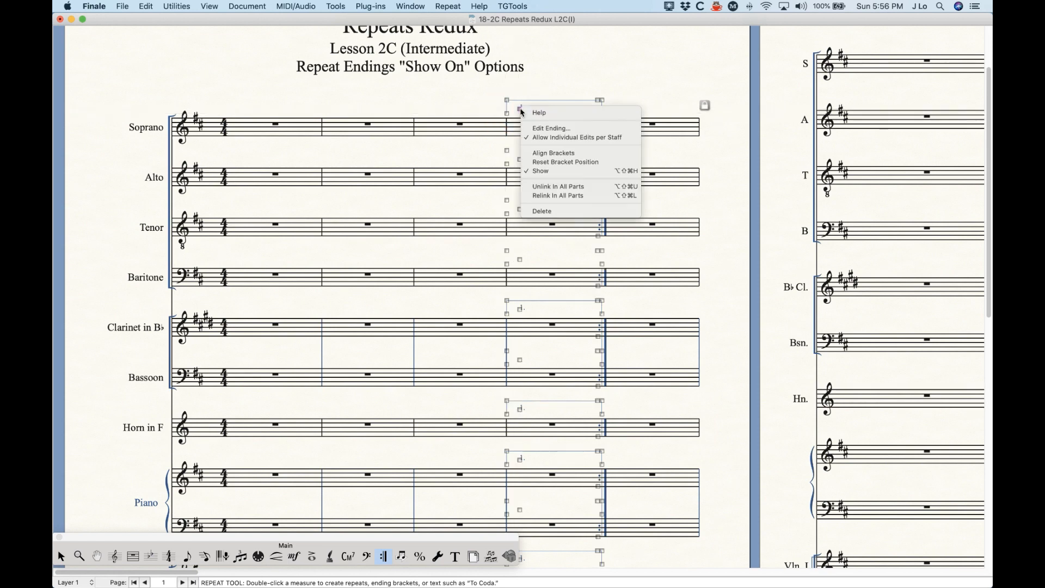
left_click(598, 102)
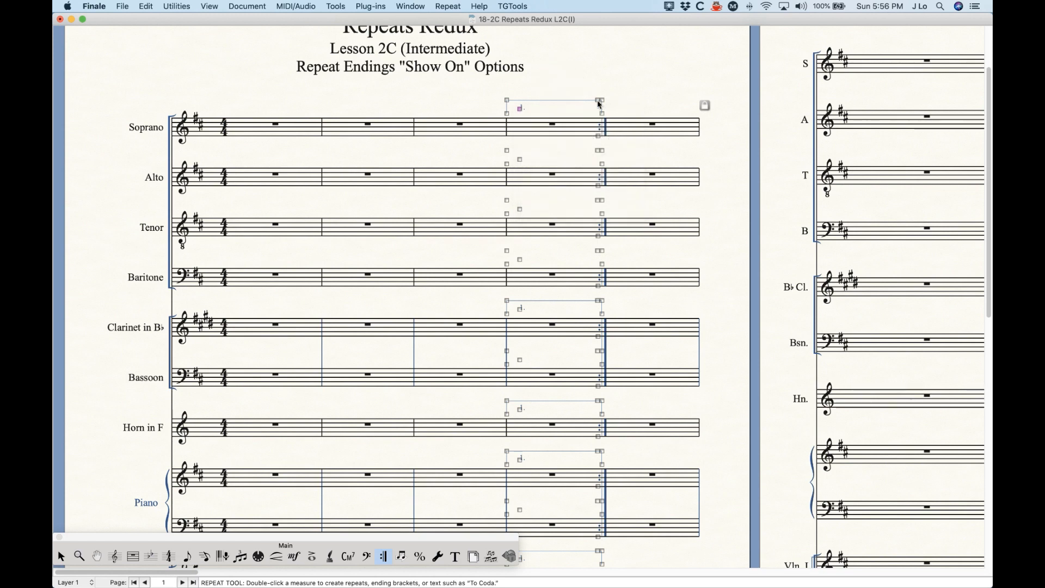
right_click(597, 102)
left_click(598, 102)
right_click(603, 102)
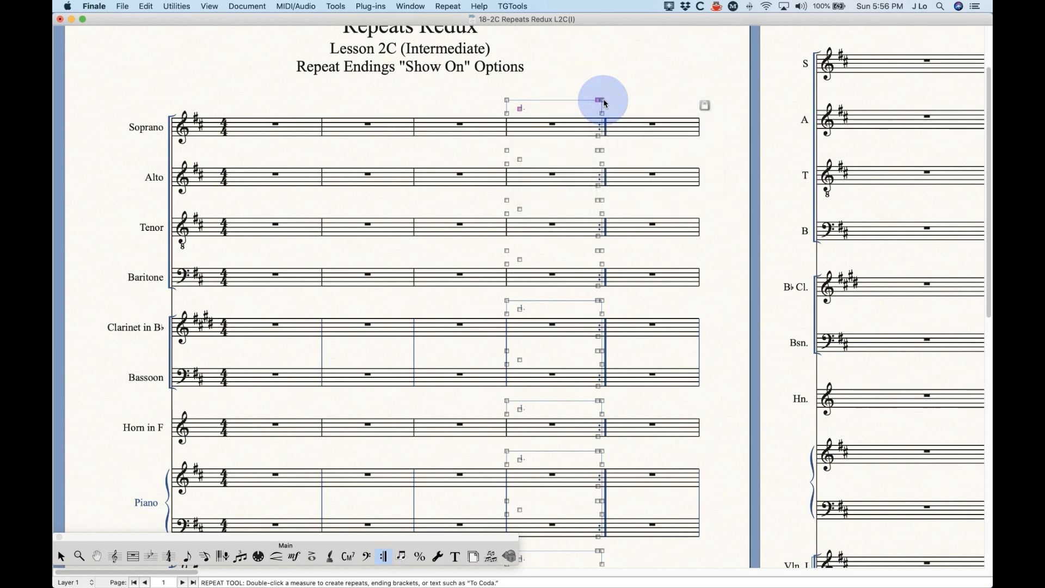
left_click(600, 73)
left_click(510, 87)
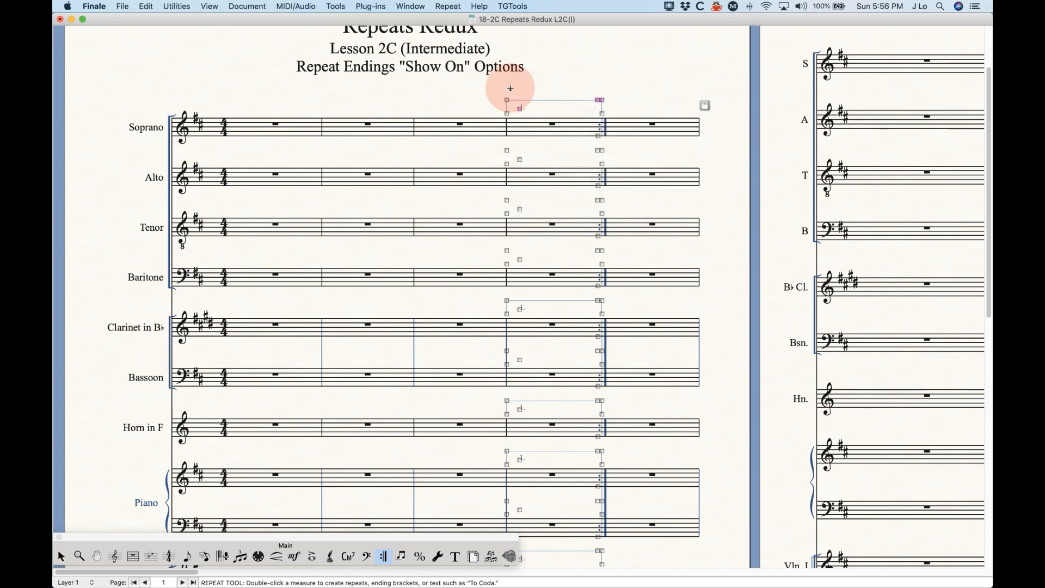
right_click(507, 103)
left_click(553, 83)
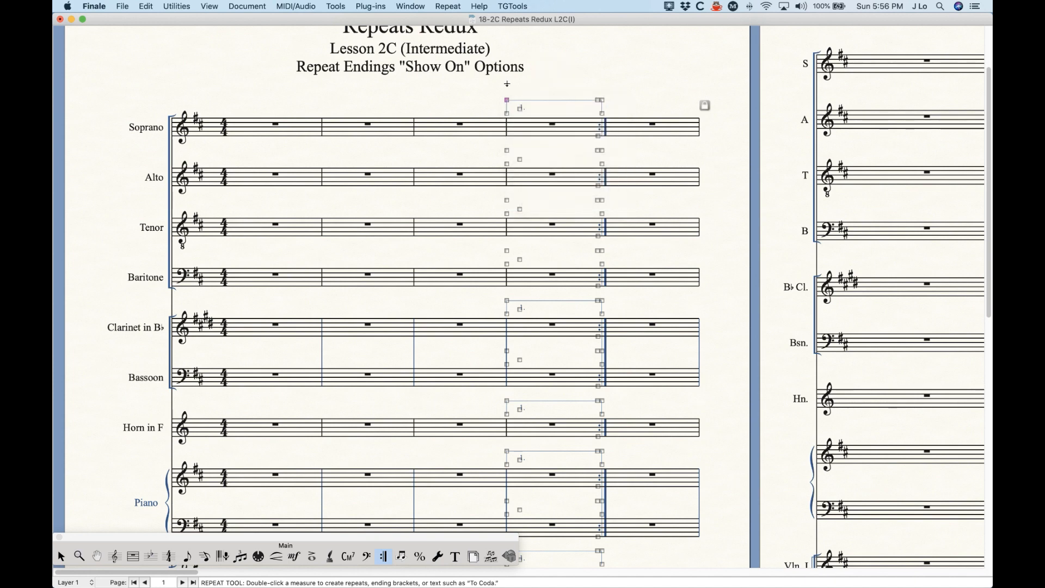
right_click(507, 100)
- Enable per-staff editing, move the top 1. label left, then reset labels to default
left_click(533, 130)
left_click(508, 101)
right_click(509, 100)
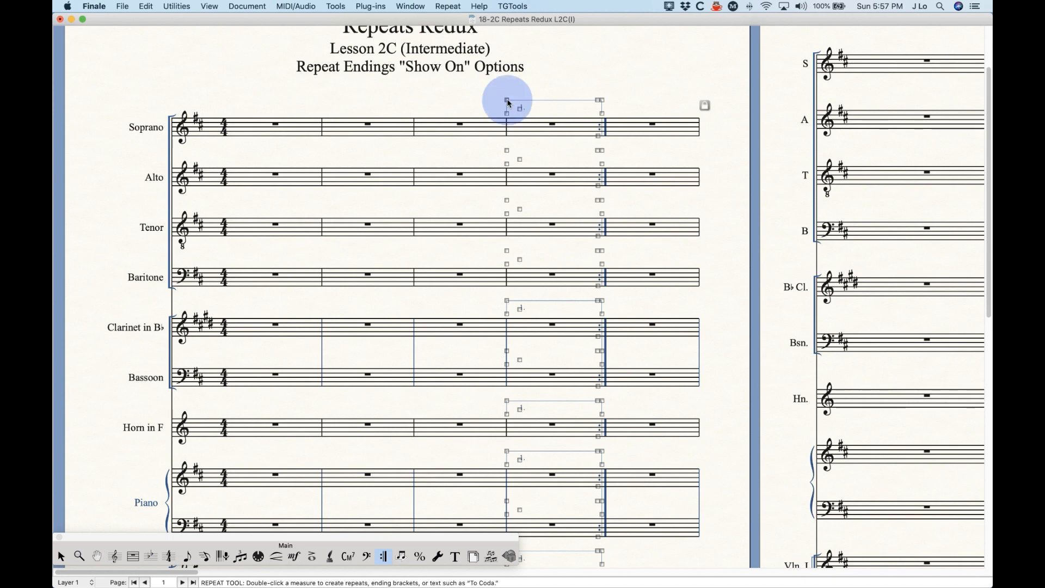
left_click(529, 82)
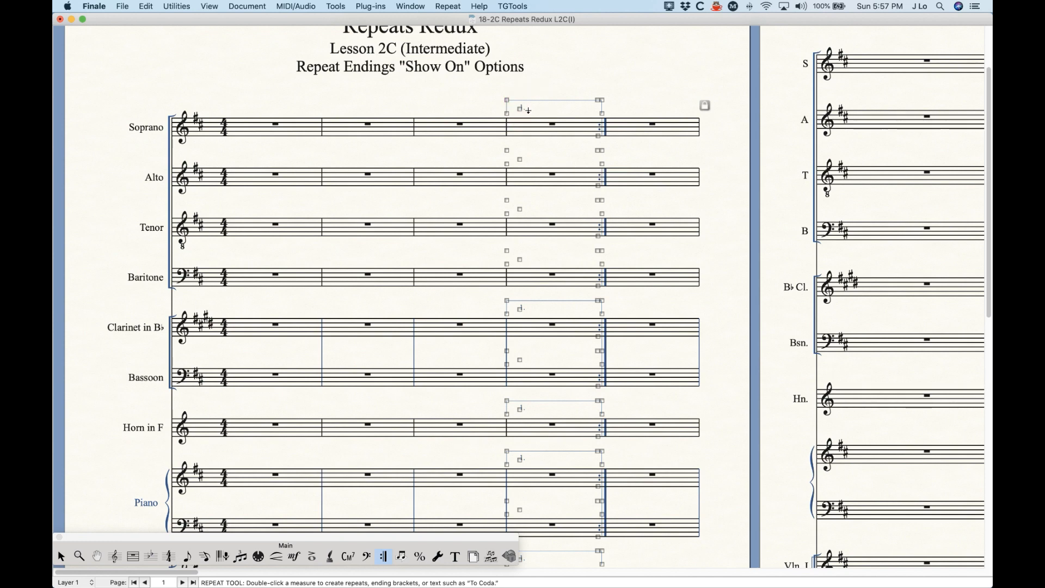
left_click_drag(521, 112, 512, 109)
right_click(513, 112)
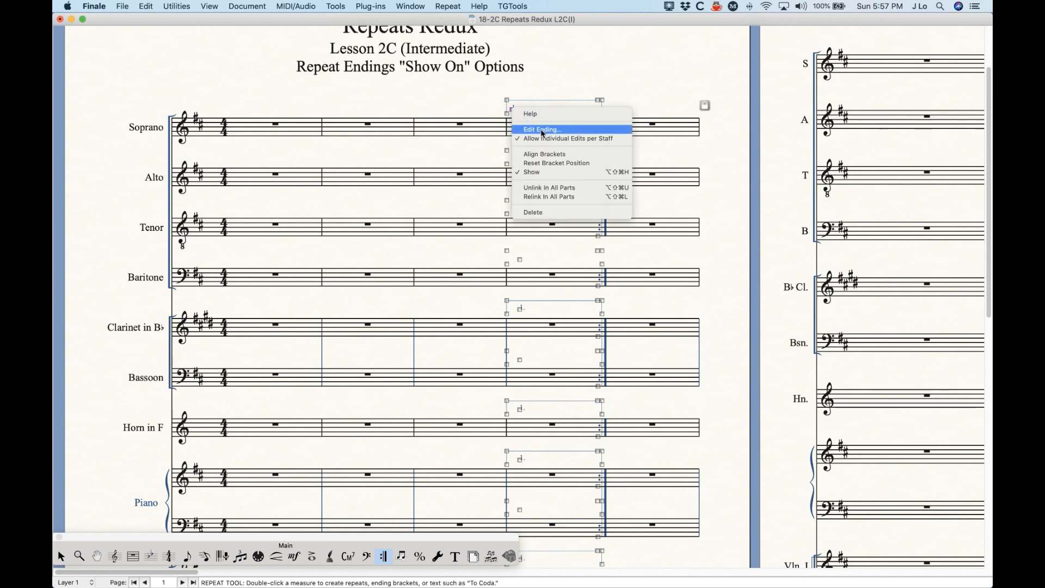
left_click(558, 163)
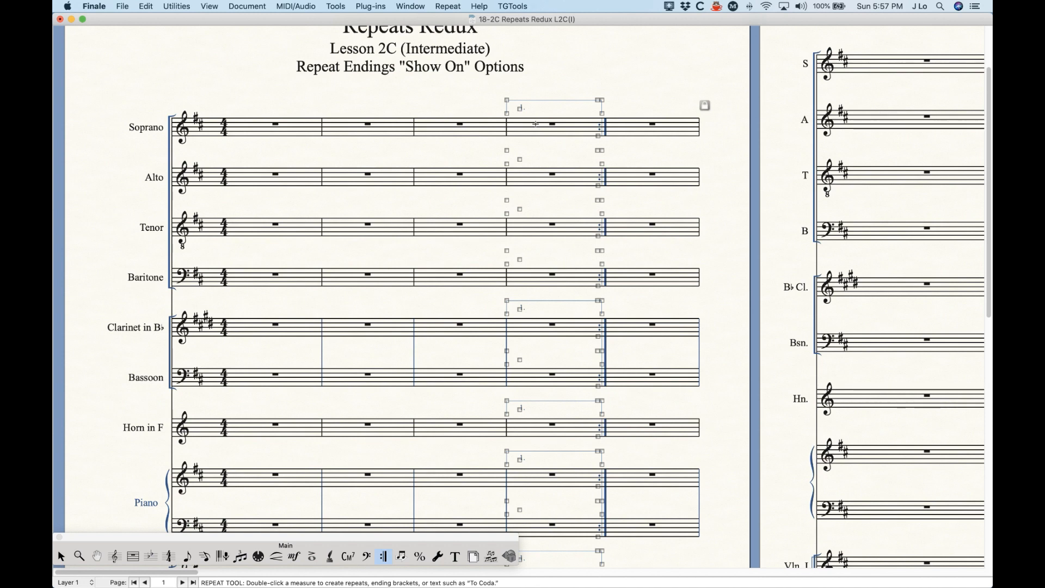
- Nudge the Clarinet bracket's left end upward, then undo it
left_click(533, 314)
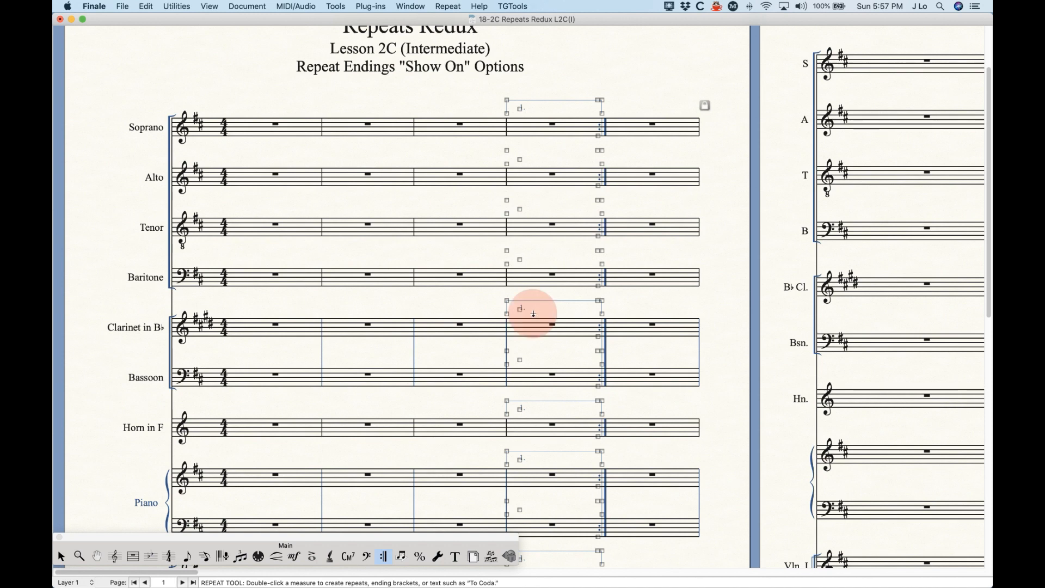
left_click_drag(507, 315, 507, 307)
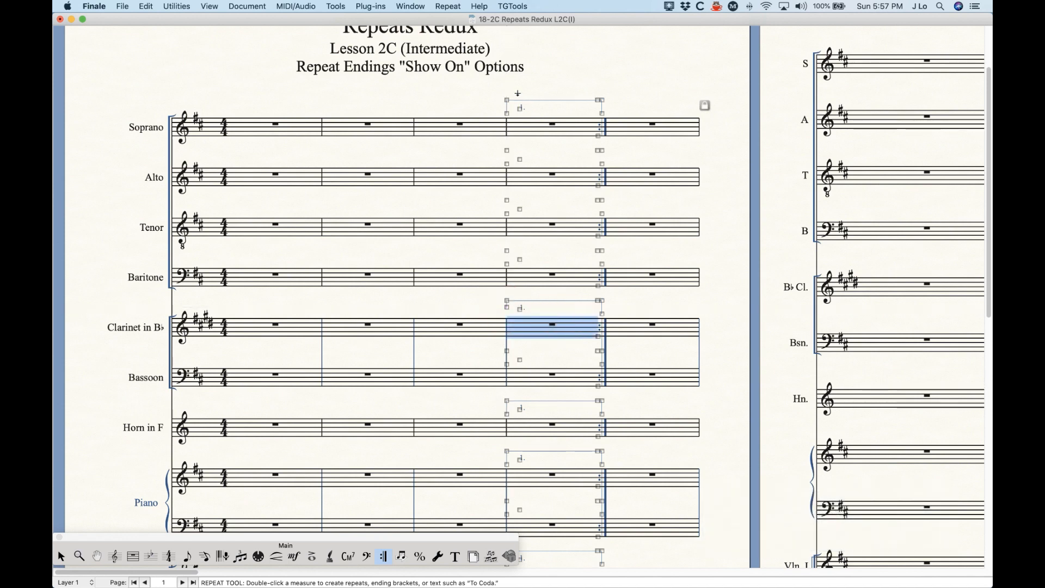
key("super+z")
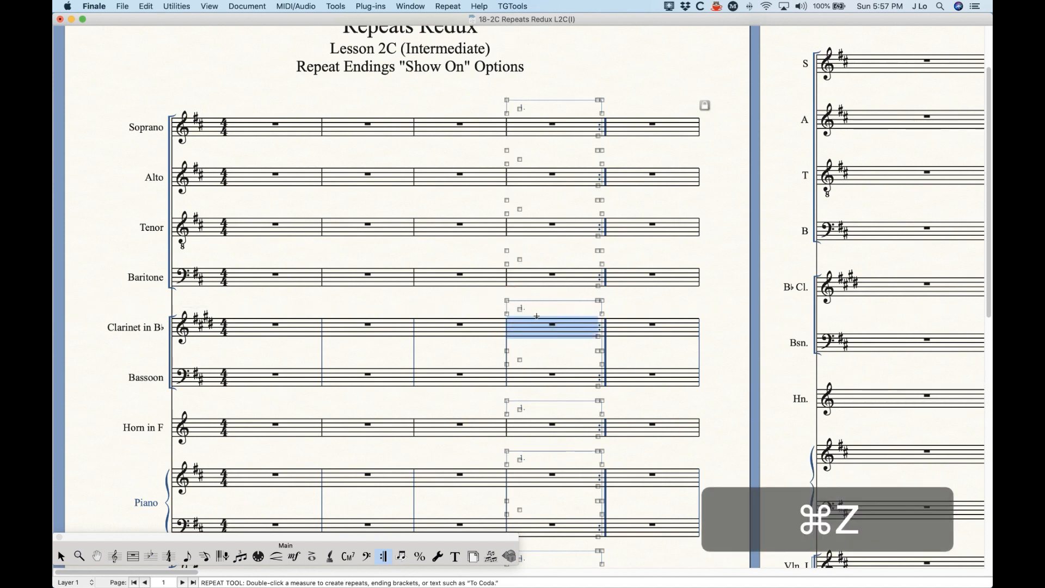
- Turn off Allow Individual Edits per Staff on the Soprano bracket and select brackets across staves
right_click(511, 115)
left_click(545, 141)
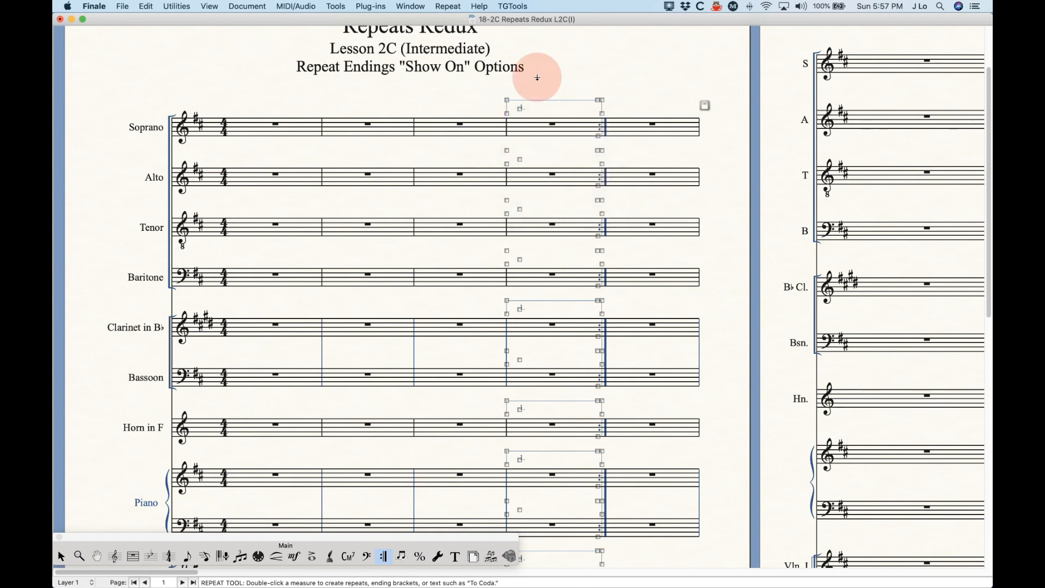
right_click(508, 102)
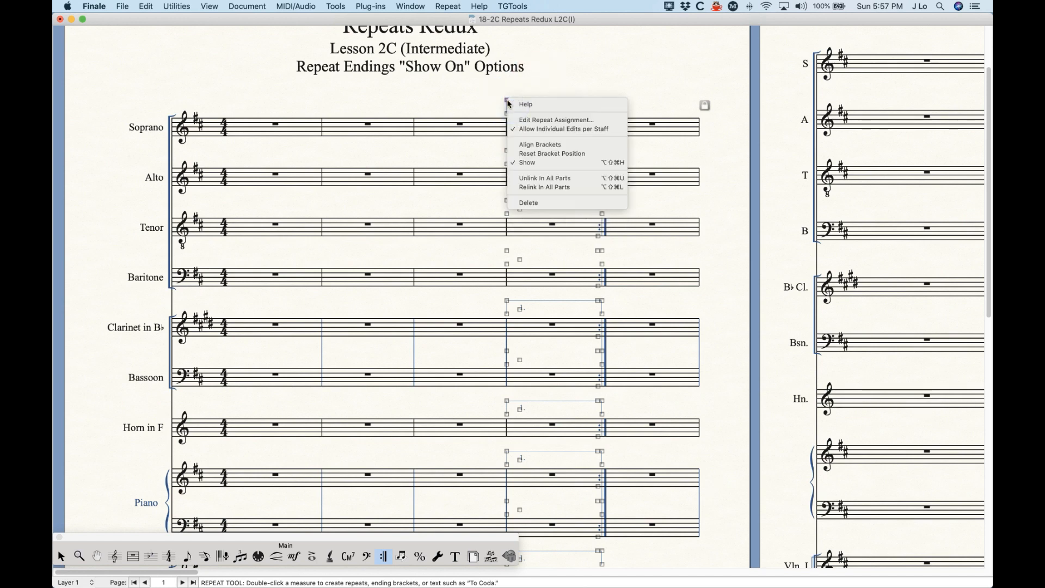
left_click(523, 126)
left_click(546, 71)
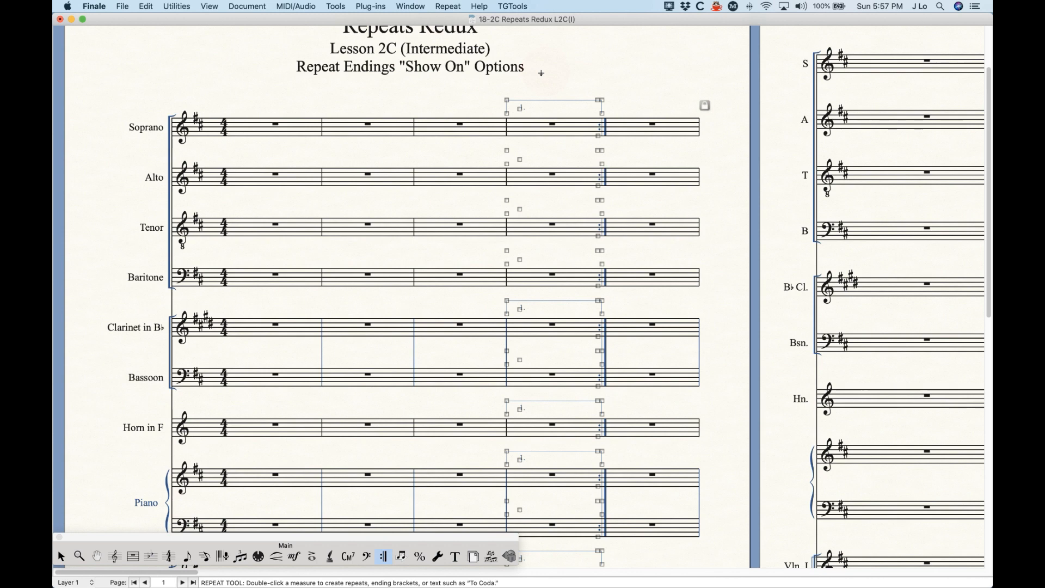
left_click(507, 111, "shift")
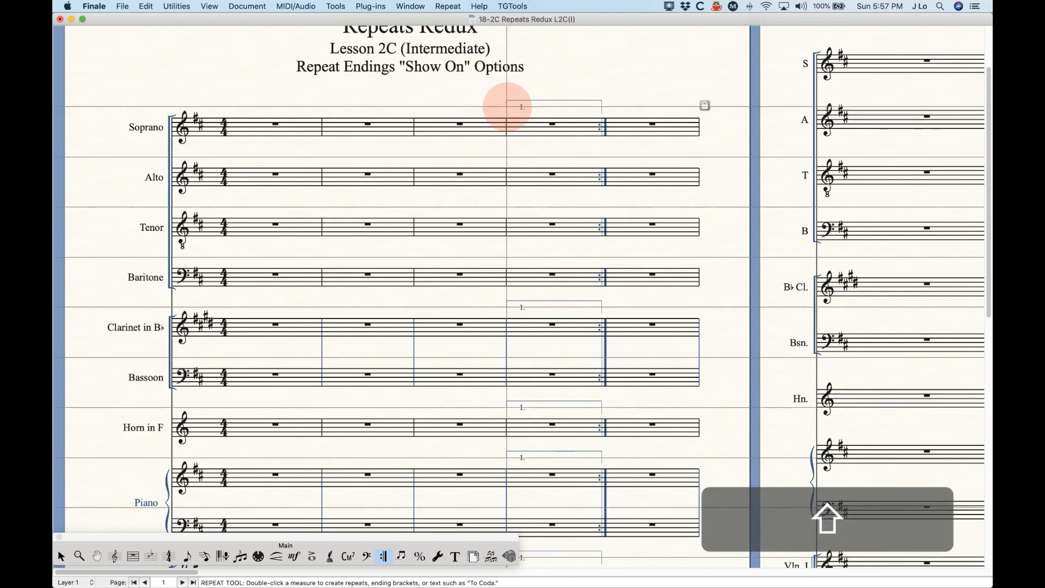
left_click(549, 78)
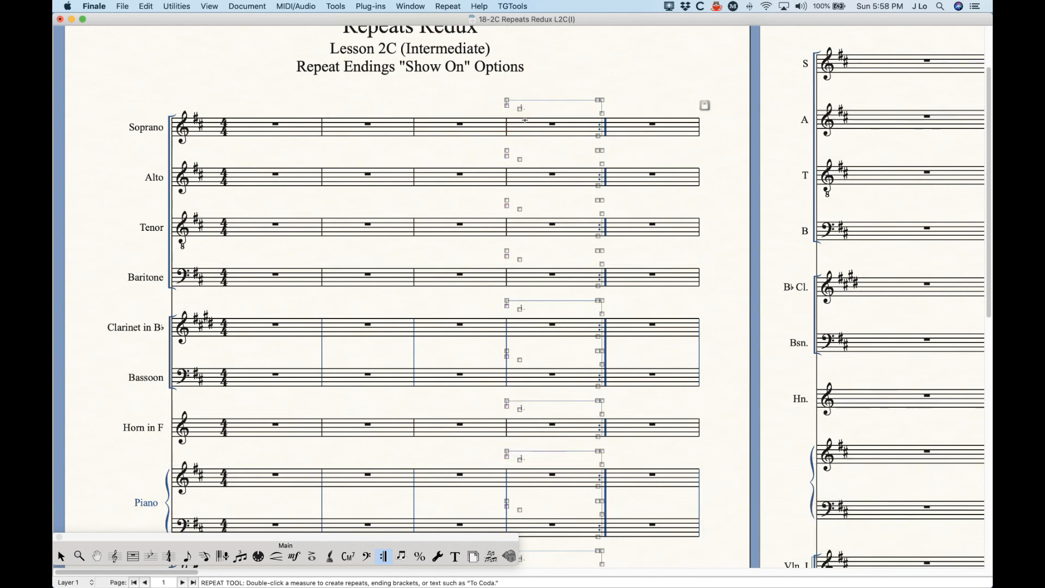
- Zoom in and allow individual edits per staff for the top measure 4 ending
key("super+equal")
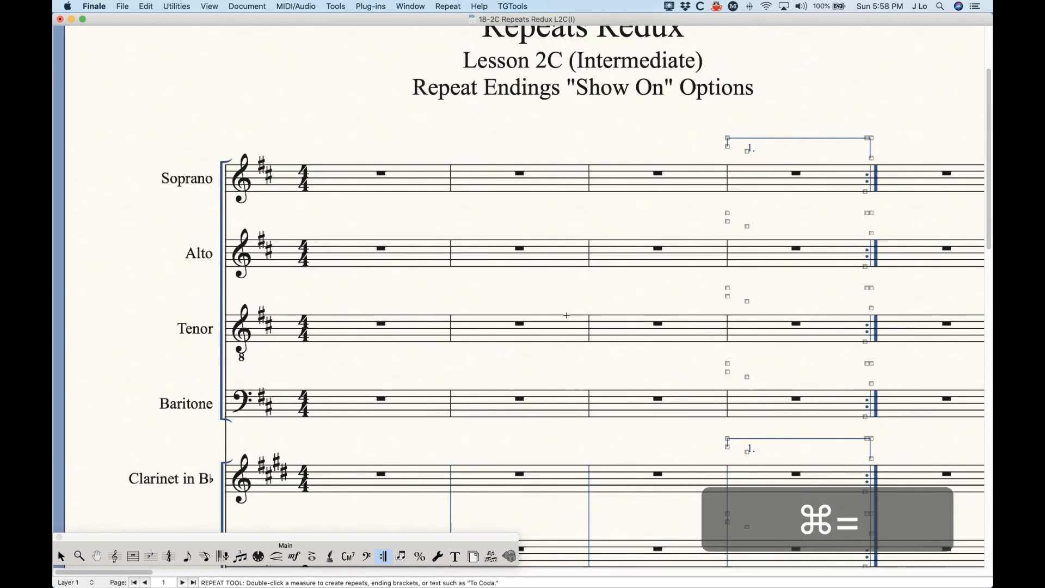
scroll(564, 321, "right", 1)
scroll(588, 486, "down", 1)
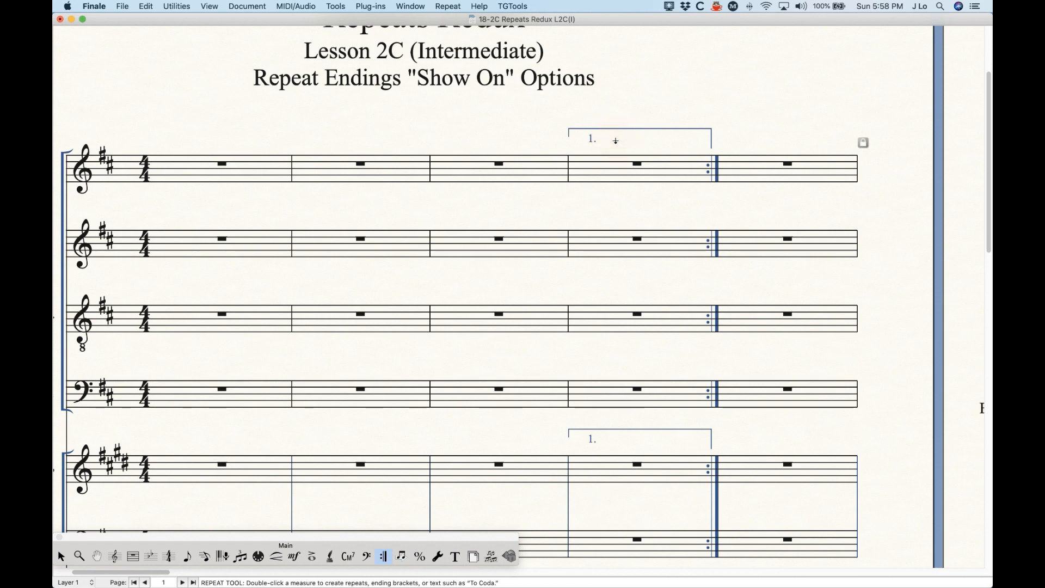
left_click(595, 164)
left_click(579, 145)
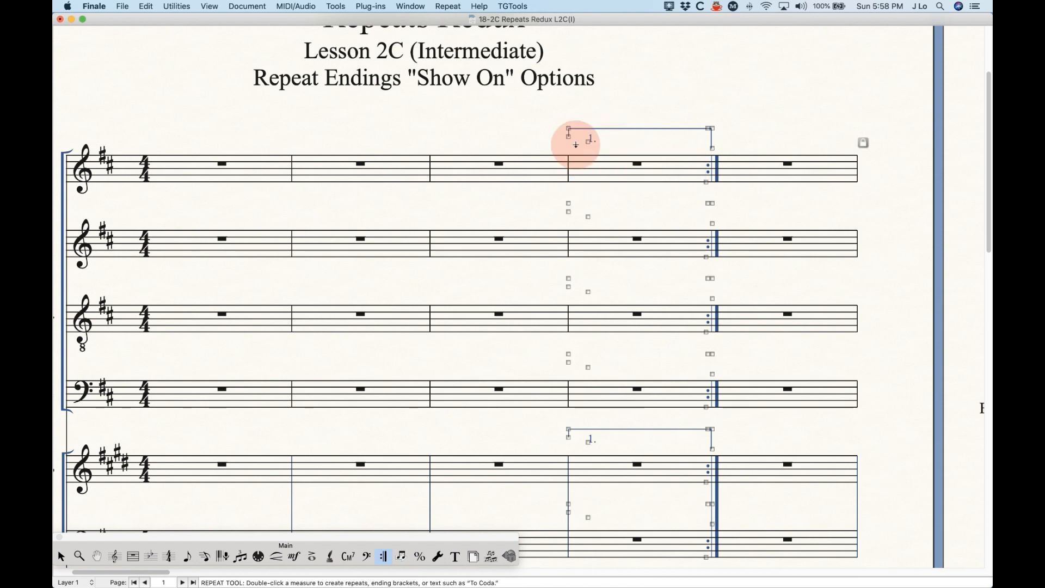
right_click(570, 136)
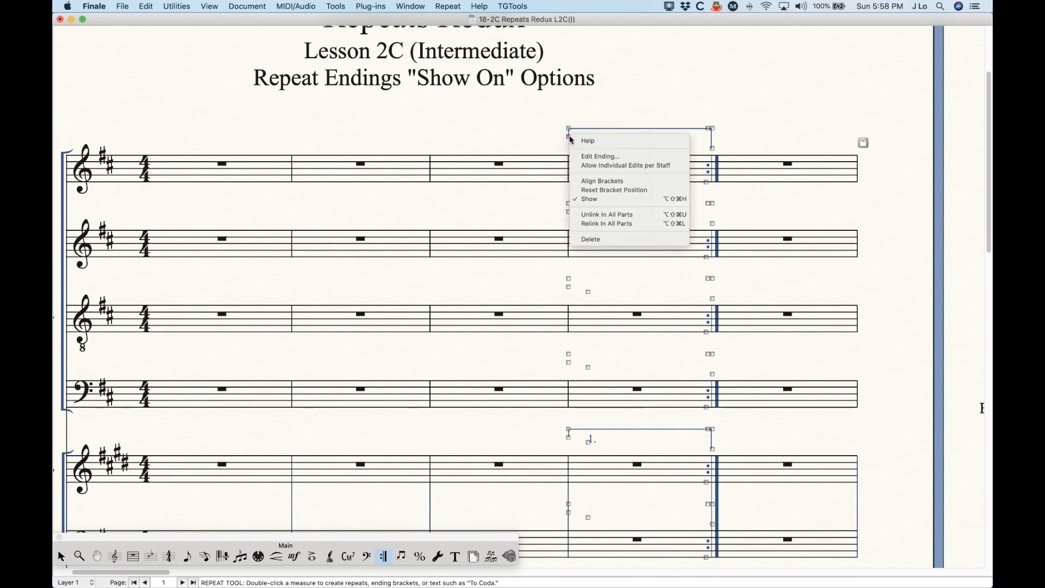
left_click(597, 166)
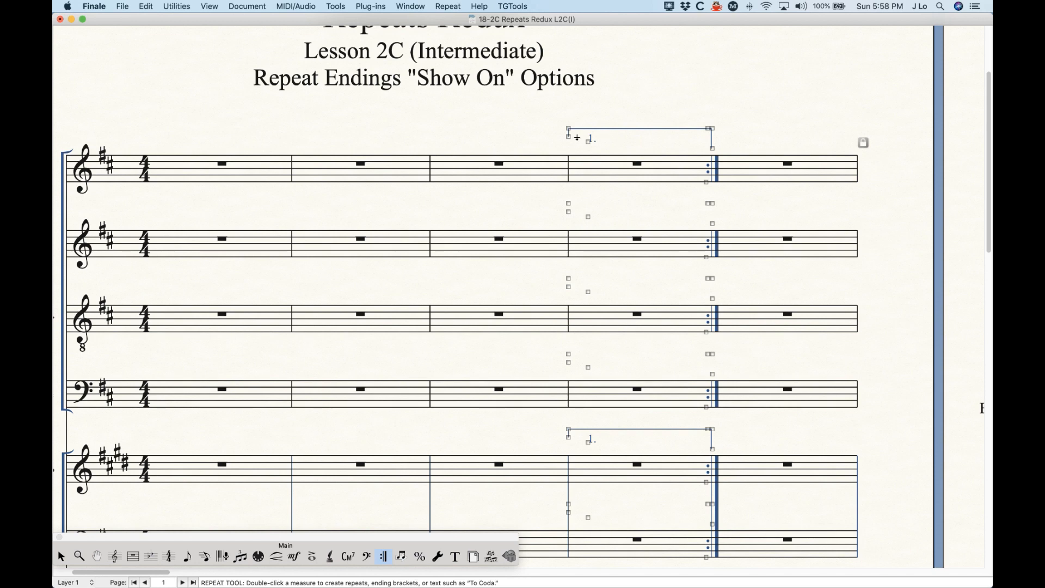
- Shift-select the ending bracket handles on the other staves
left_click(632, 446)
key("shift")
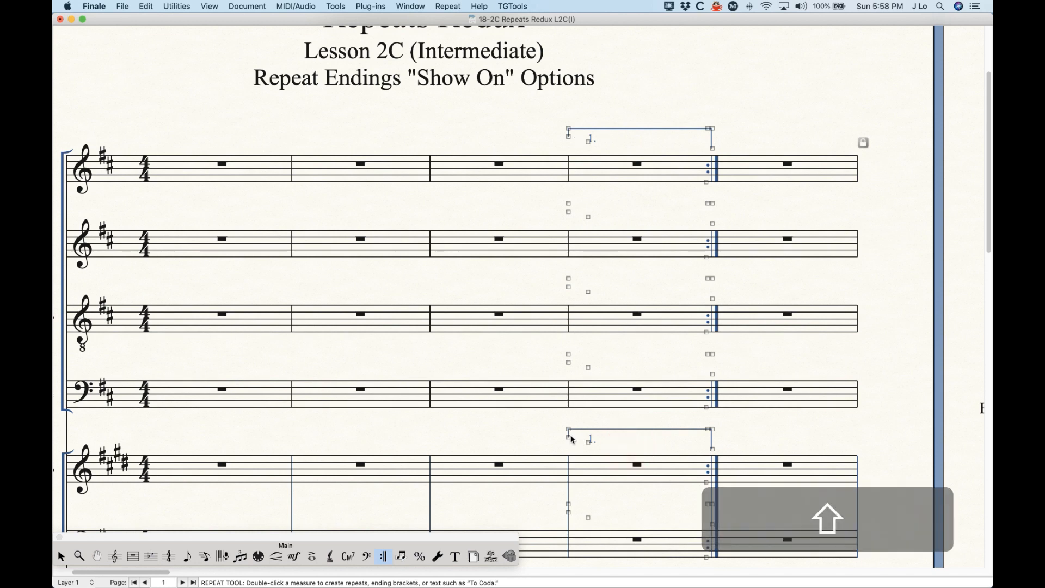
left_click(568, 439, "shift")
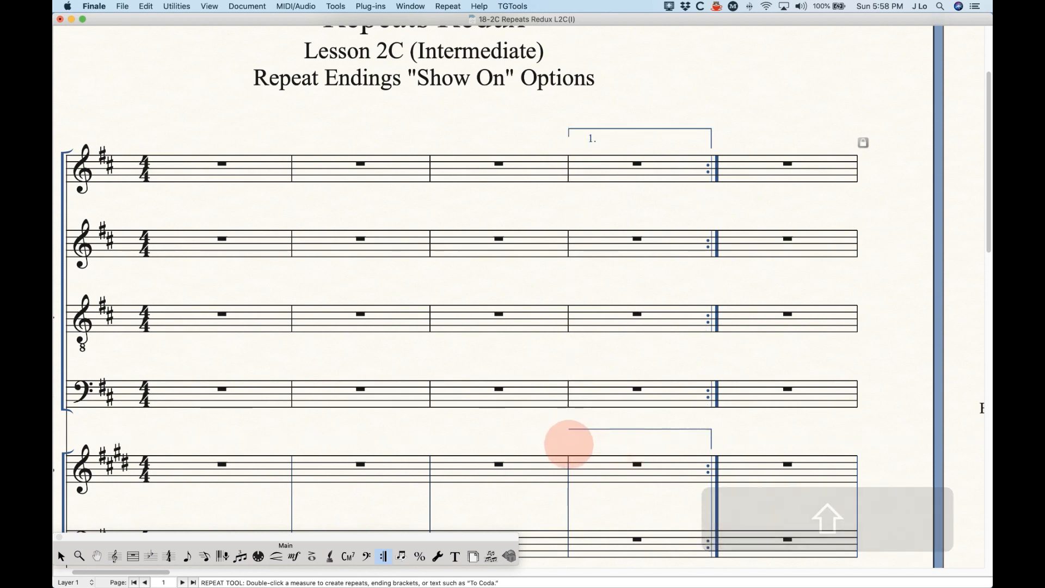
left_click(641, 442)
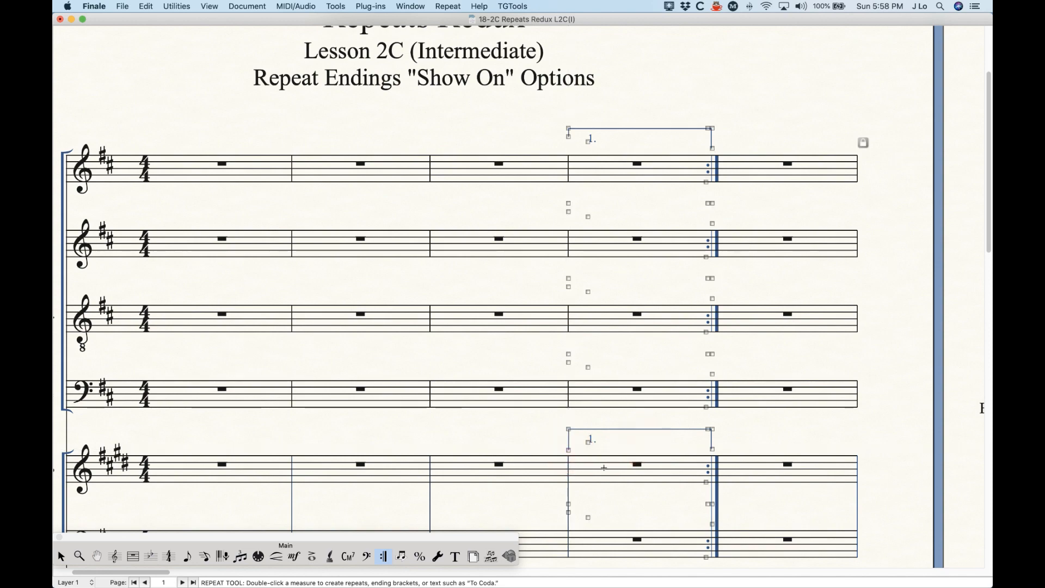
scroll(604, 468, "down", 5)
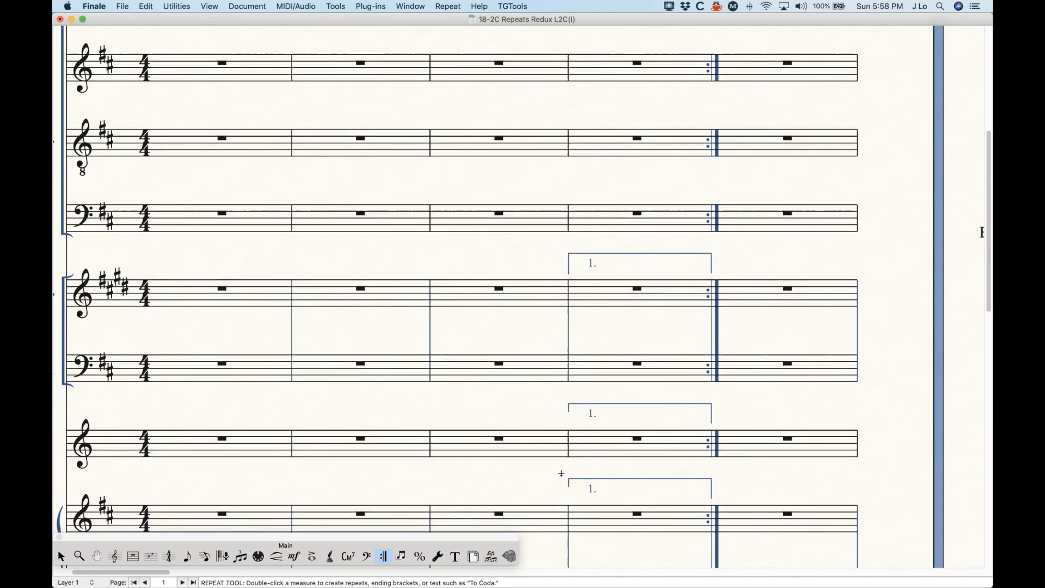
scroll(566, 475, "up", 9)
scroll(611, 440, "down", 3)
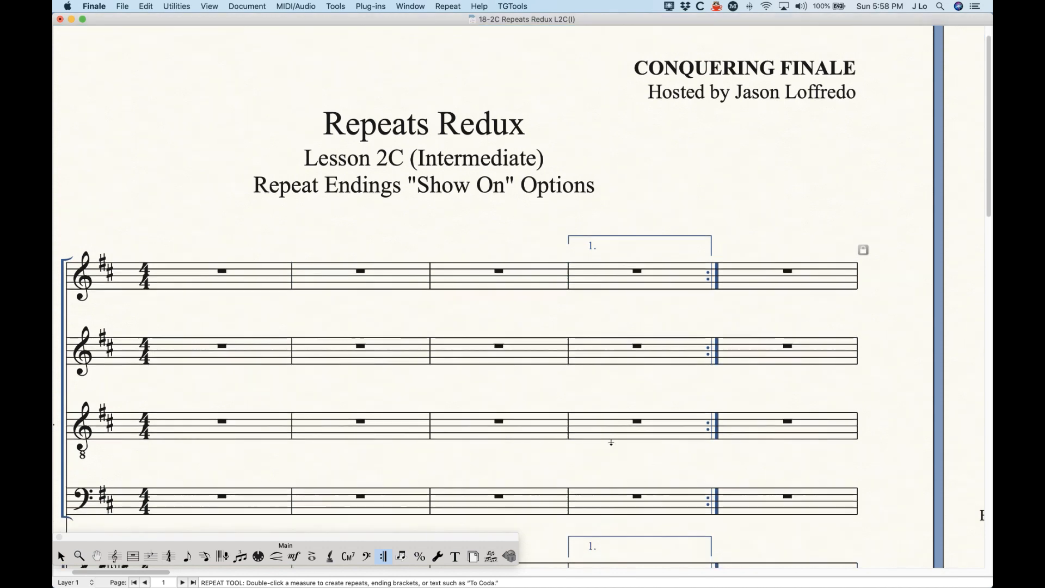
scroll(611, 439, "down", 2)
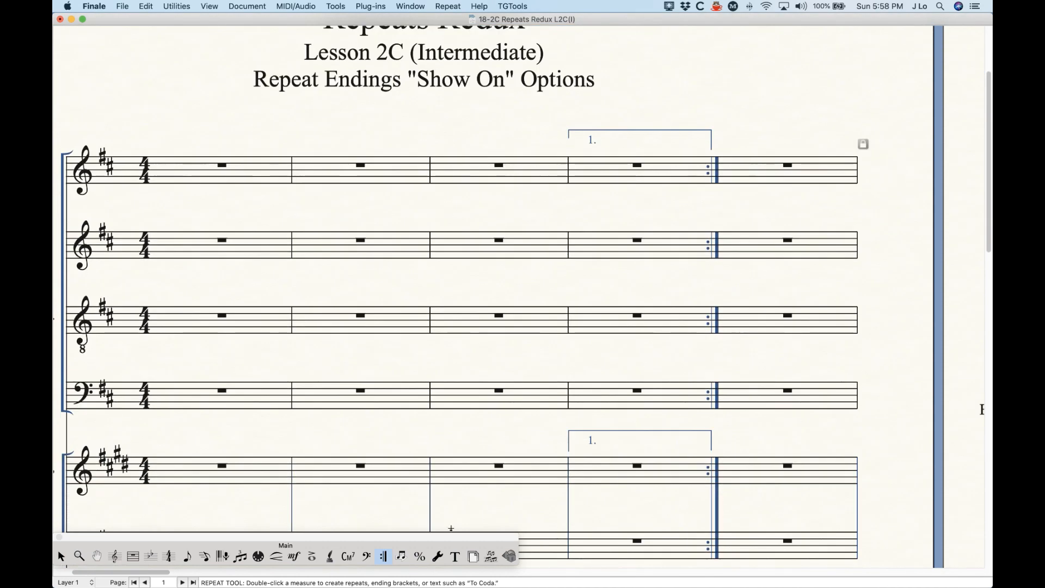
- Turn off individual edits per staff on the lower group's ending bracket
left_click(602, 450)
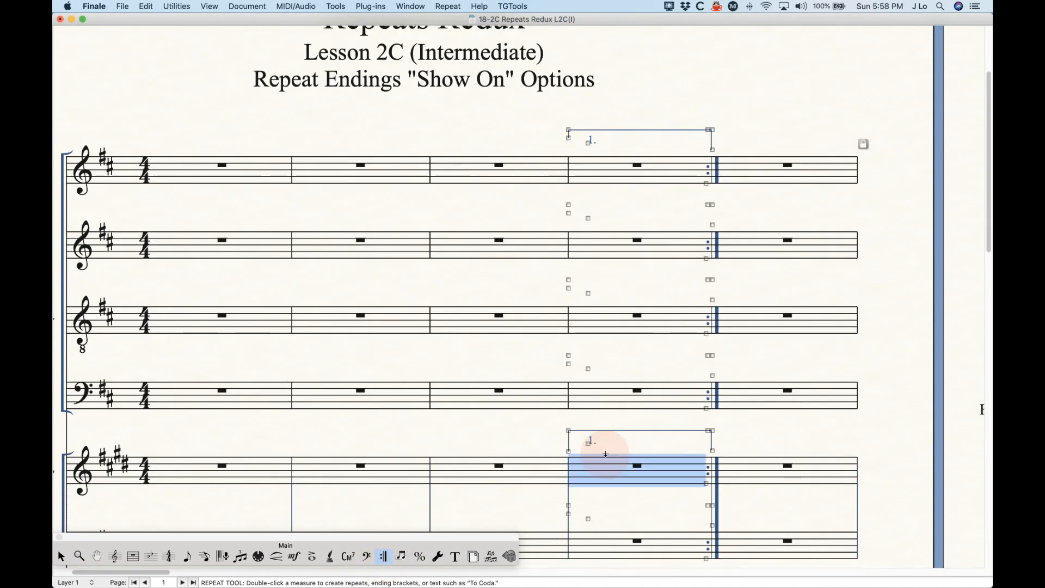
left_click(569, 452)
right_click(569, 452)
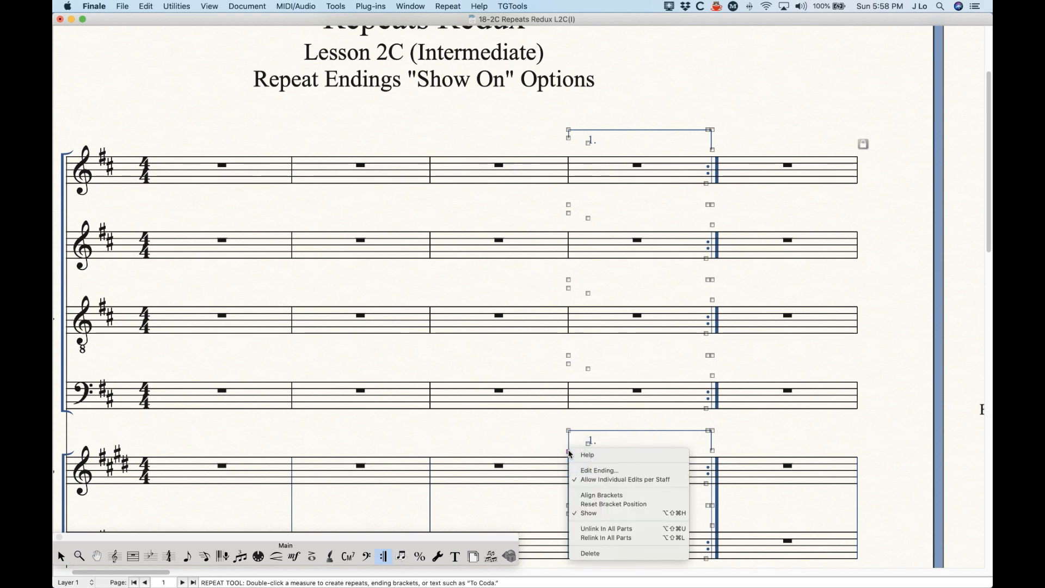
left_click(629, 483)
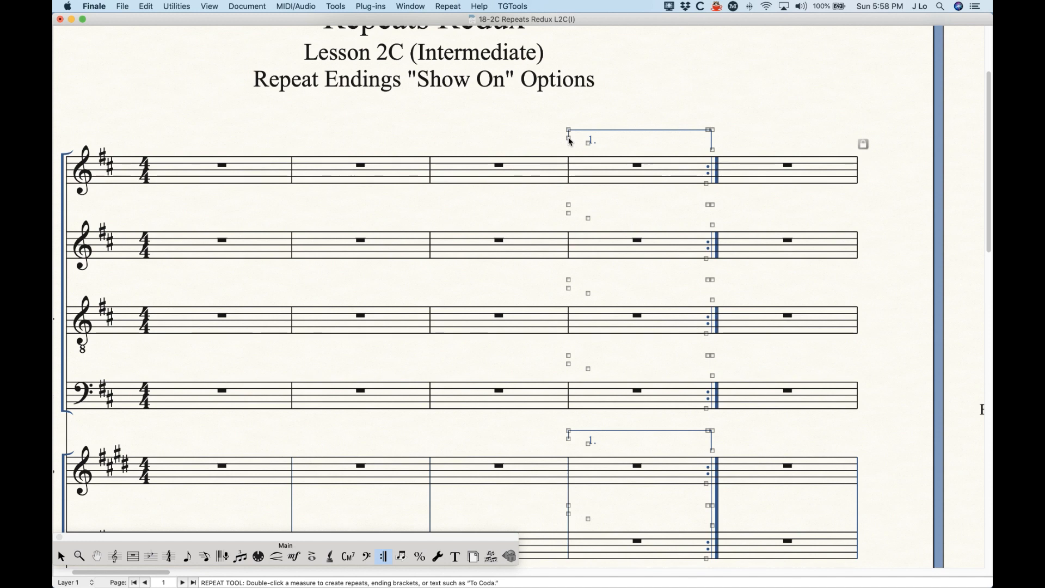
- Align the ending brackets across all staves from the top bracket, then return to the Selection Tool
left_click(570, 141)
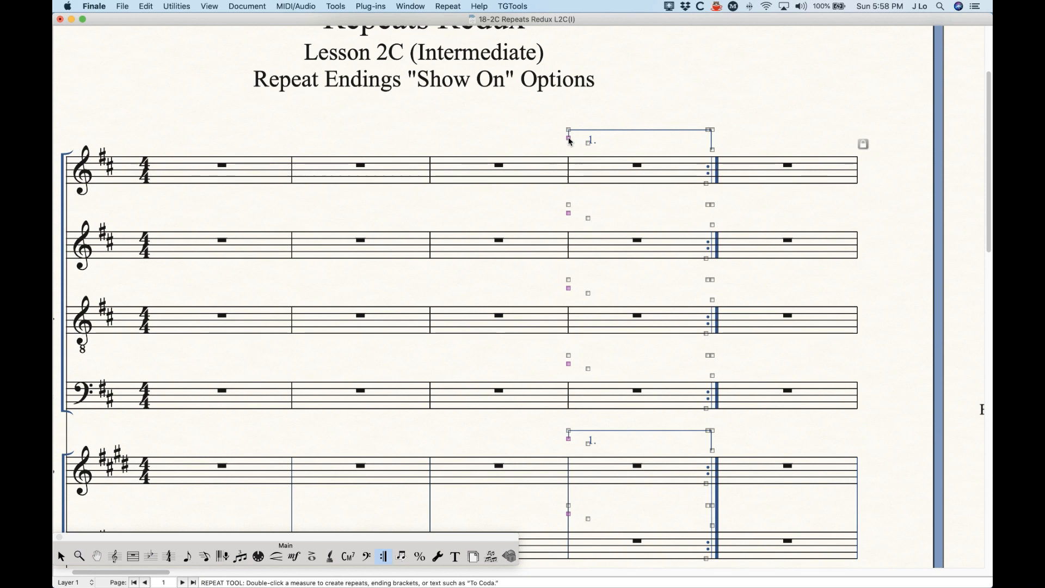
right_click(570, 140)
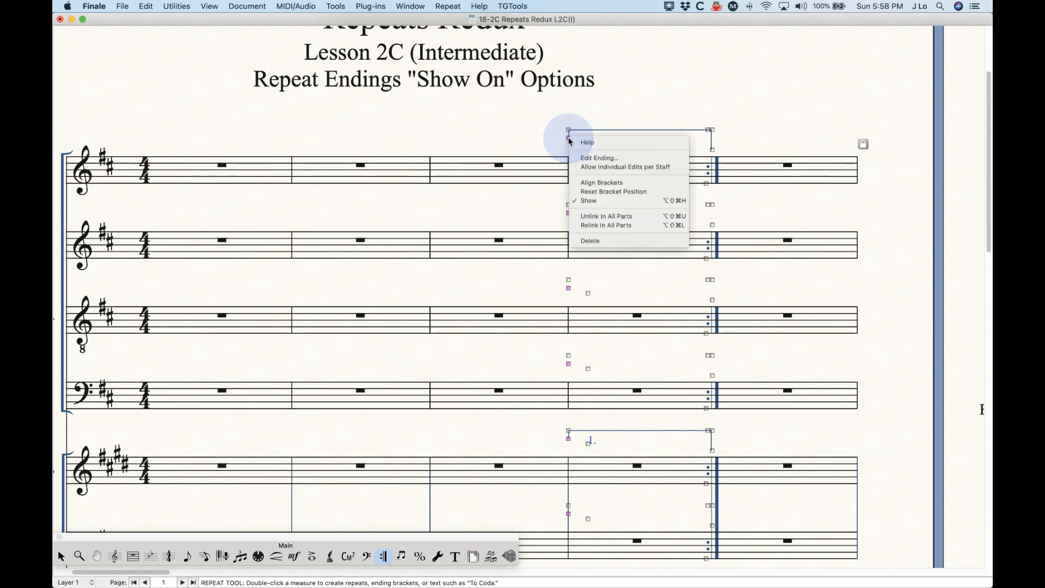
left_click(604, 191)
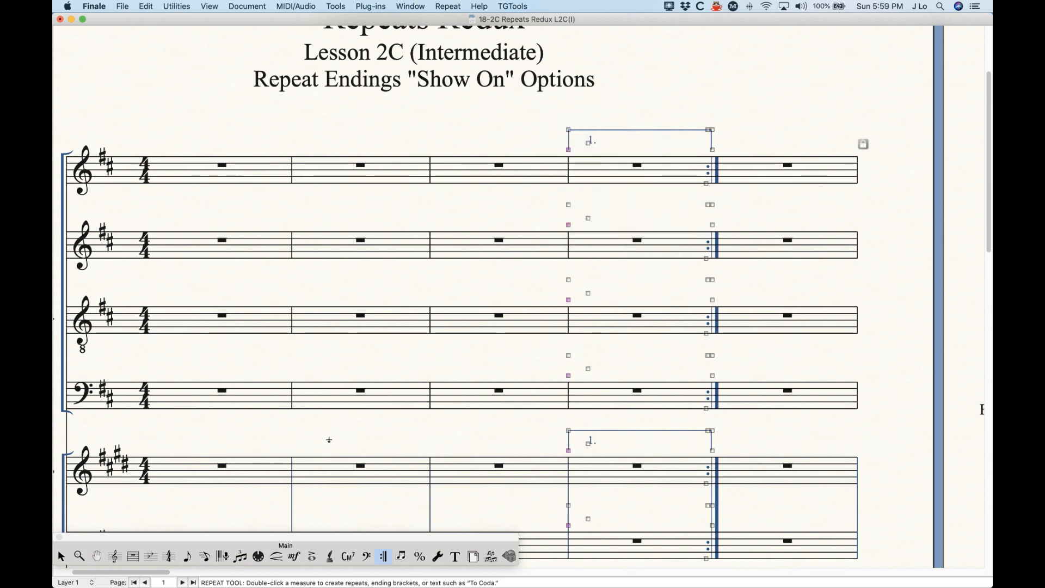
left_click(61, 556)
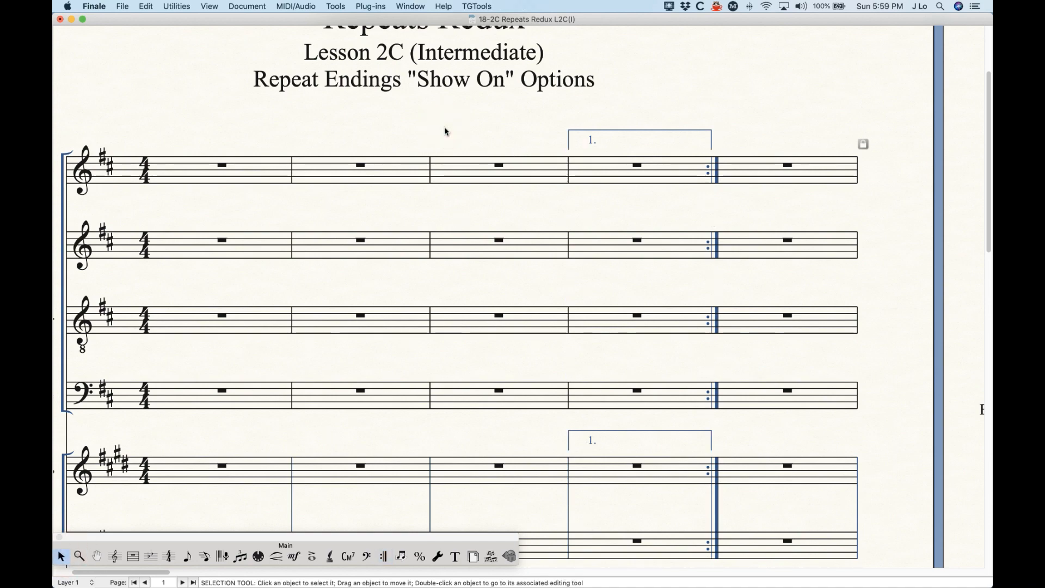
- Zoom out to view two pages of the score
key("super")
key("super+minus")
key("super+minus")
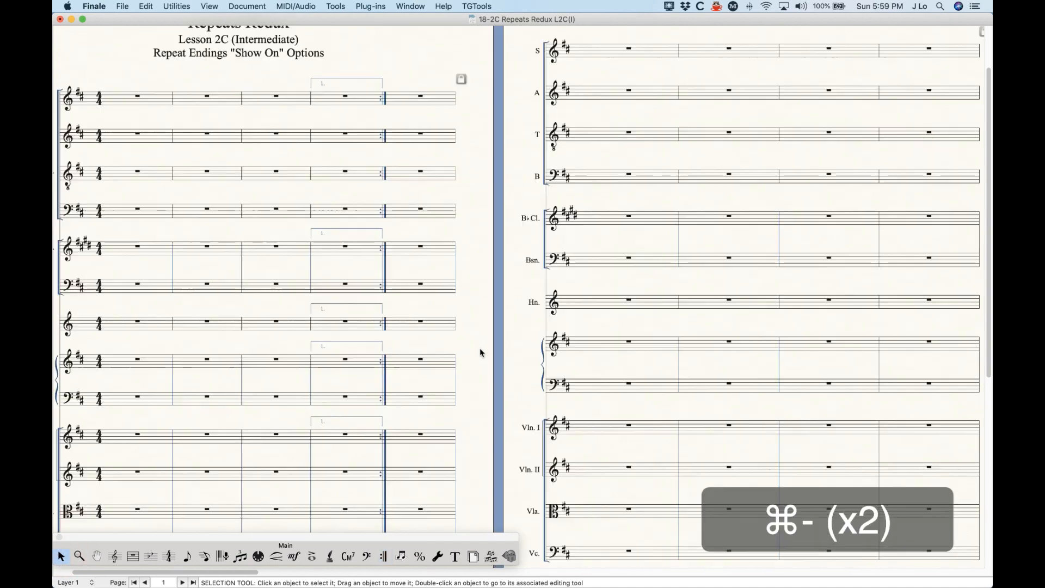
scroll(478, 337, "left", 5)
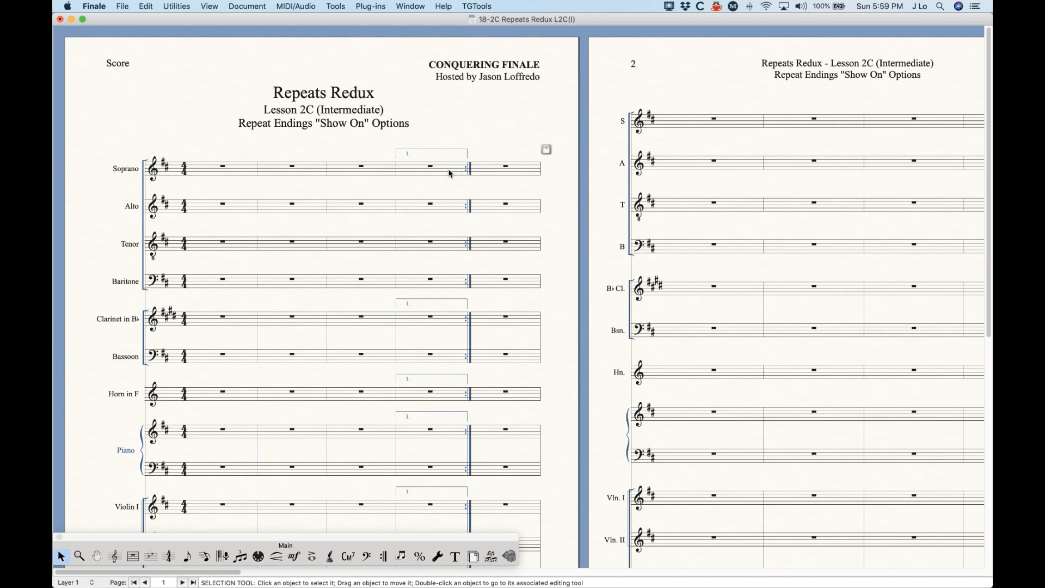
- Check the Horn ending bracket and backward repeat options with the Repeat Tool
left_click(384, 555)
right_click(397, 384)
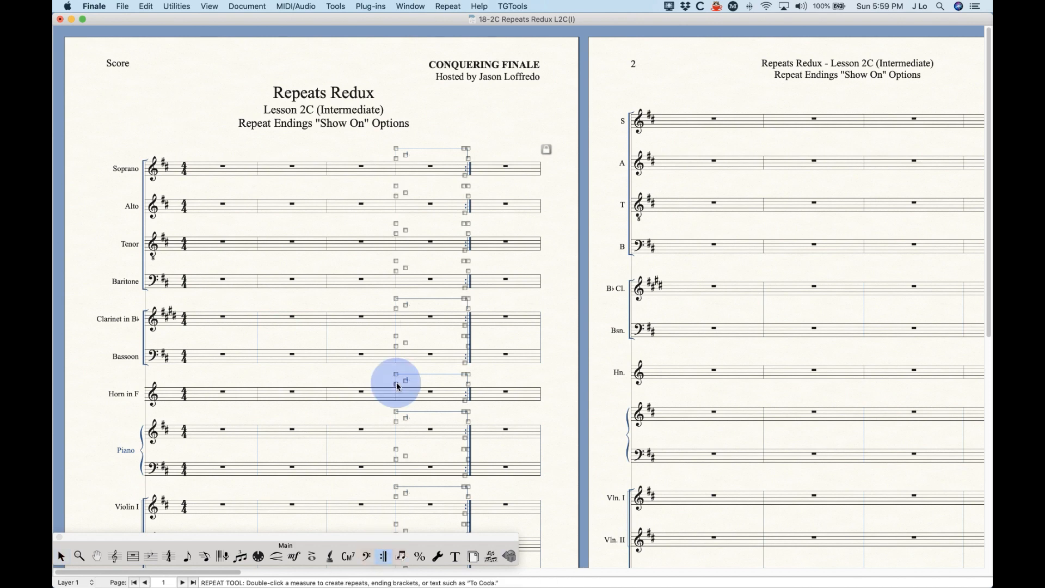
left_click(378, 381)
right_click(396, 375)
left_click(365, 379)
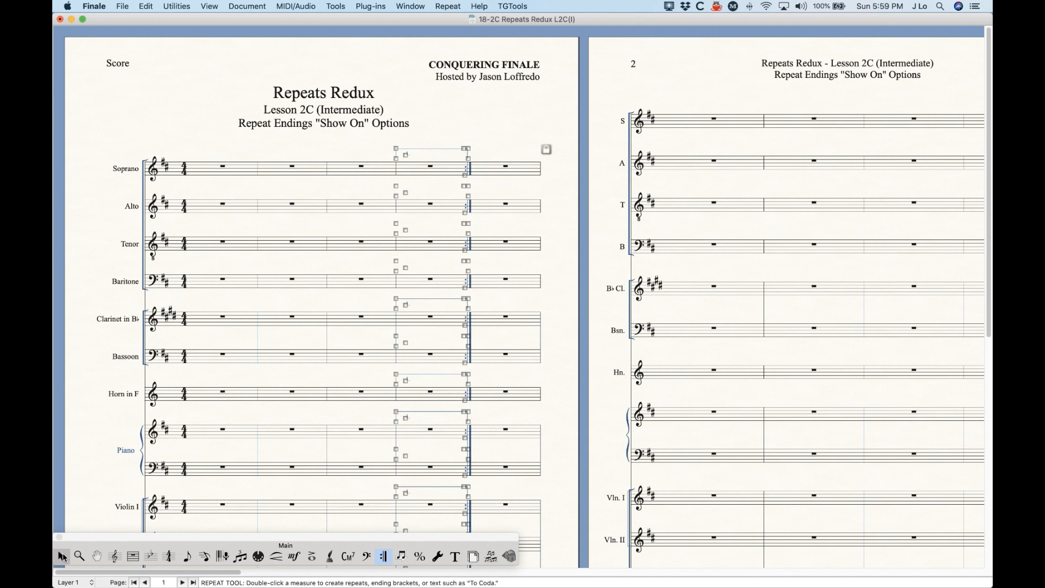
- Return to the Selection Tool and set the view to 100%
left_click(62, 556)
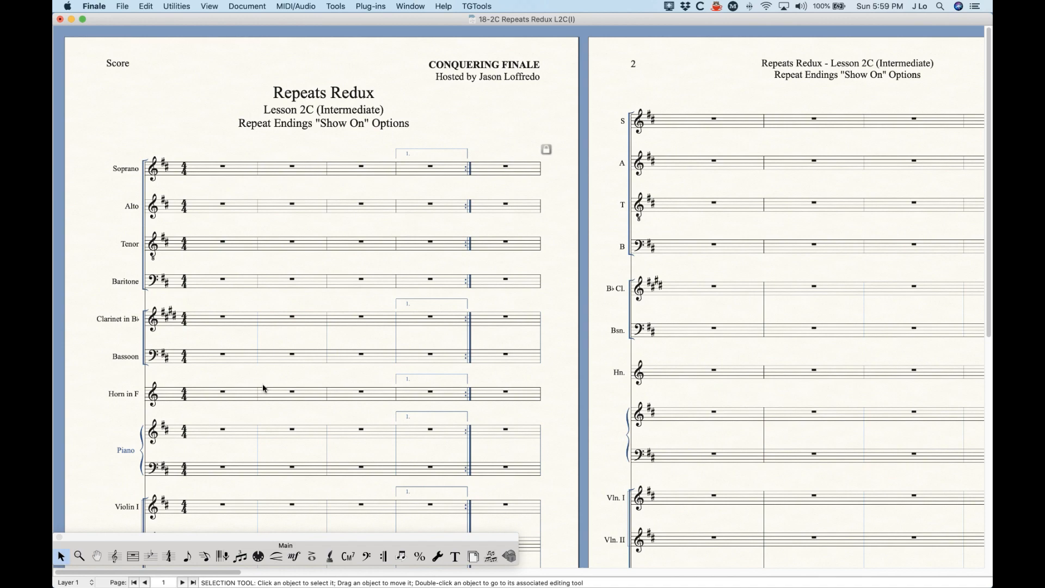
key("super+minus")
key("super+minus")
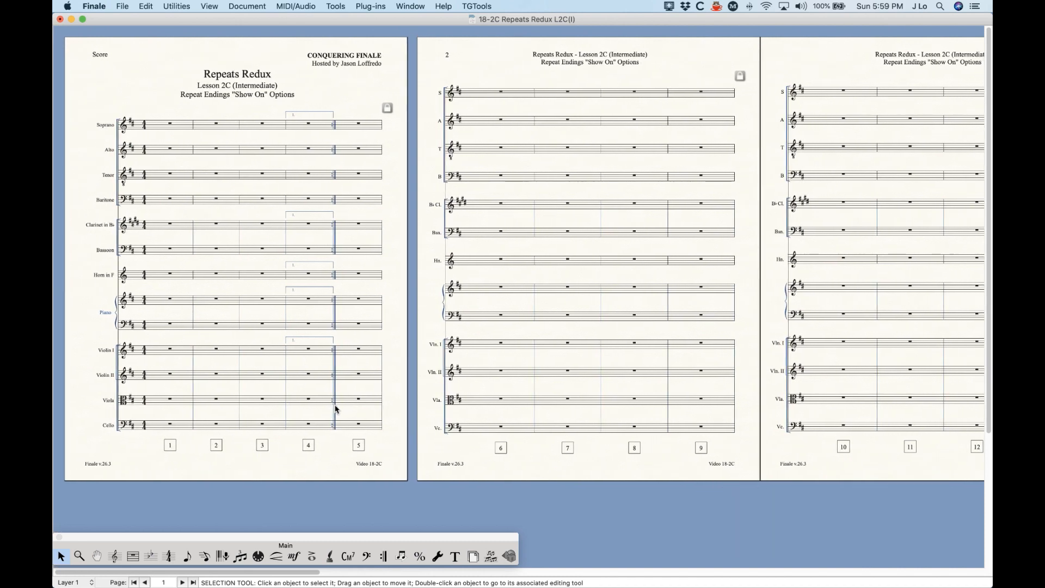
key("super+1")
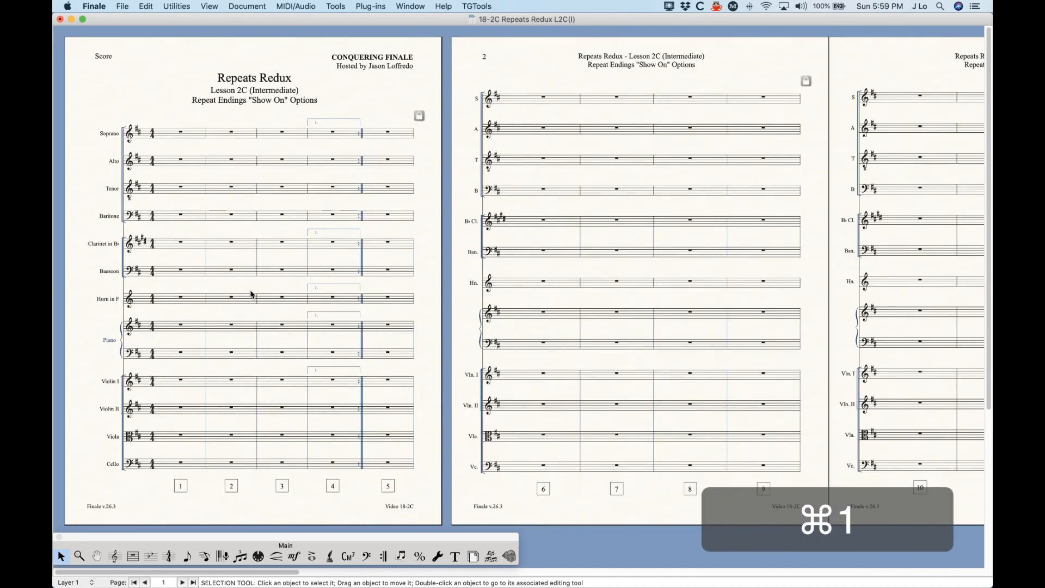